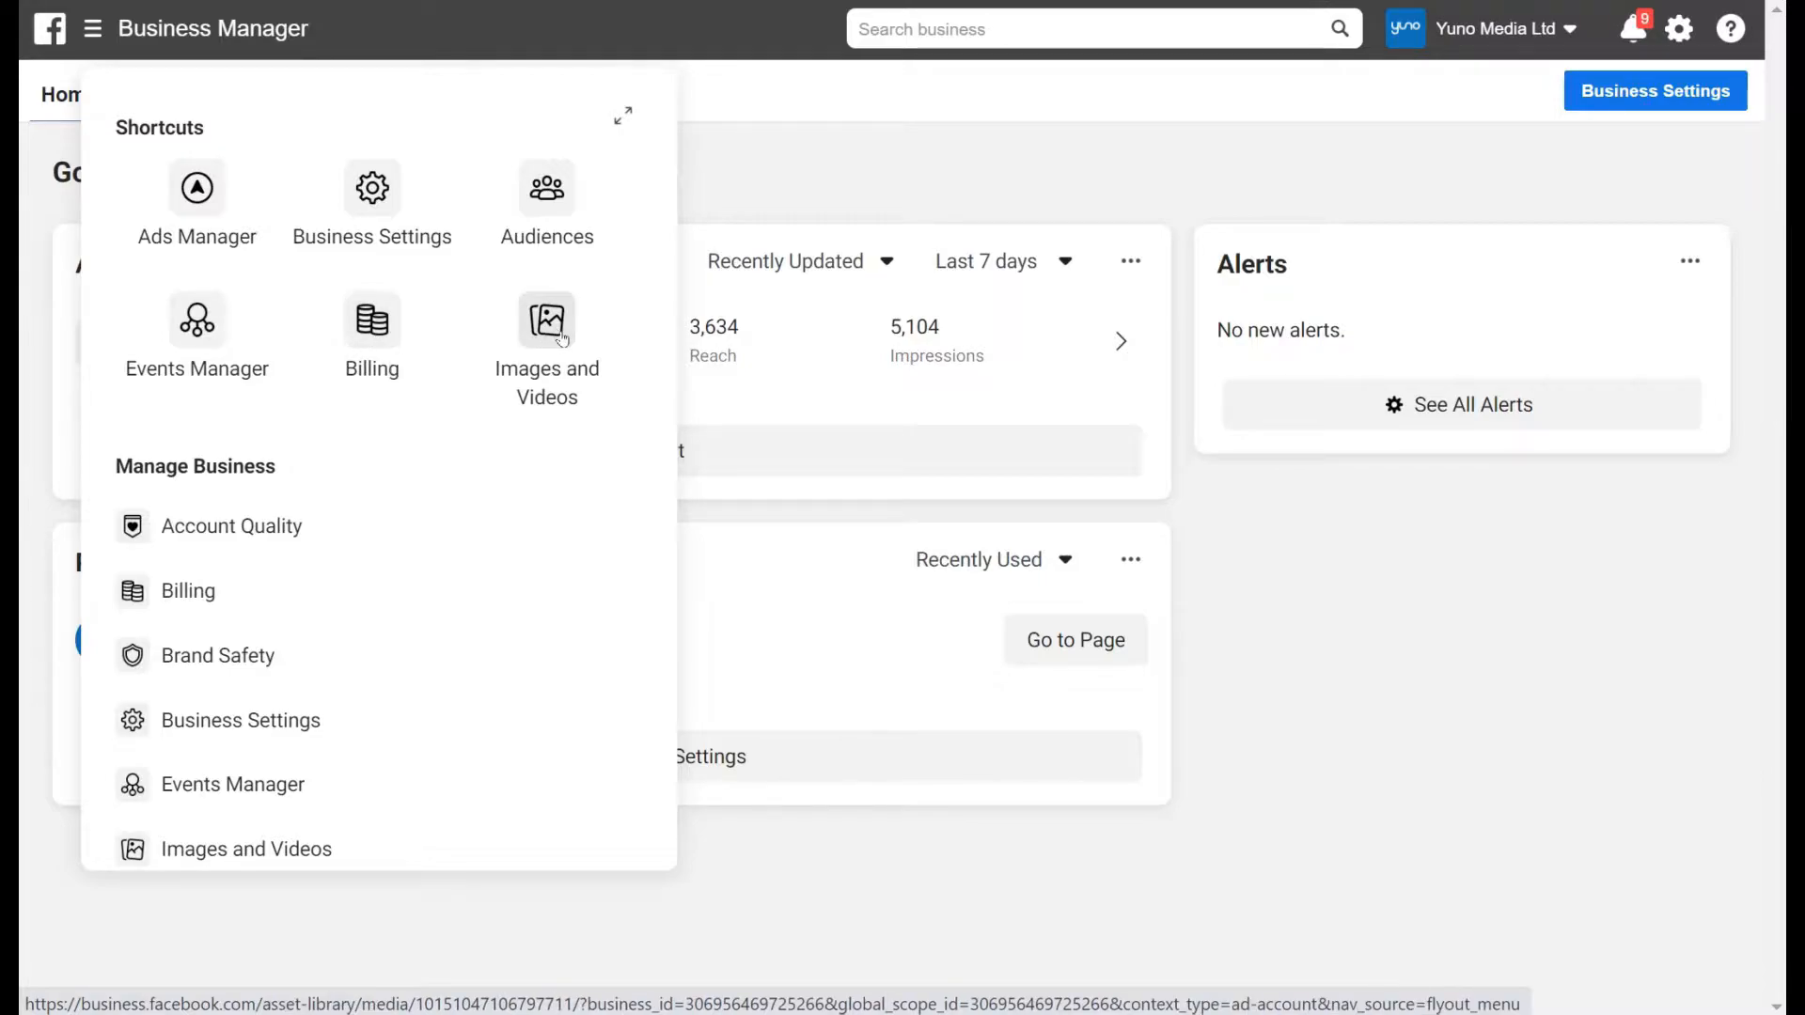
Go to Audiences, collapse the LTV banner, and list the Create Audience types.
{"action": "left_click", "coordinate": [544, 195]}
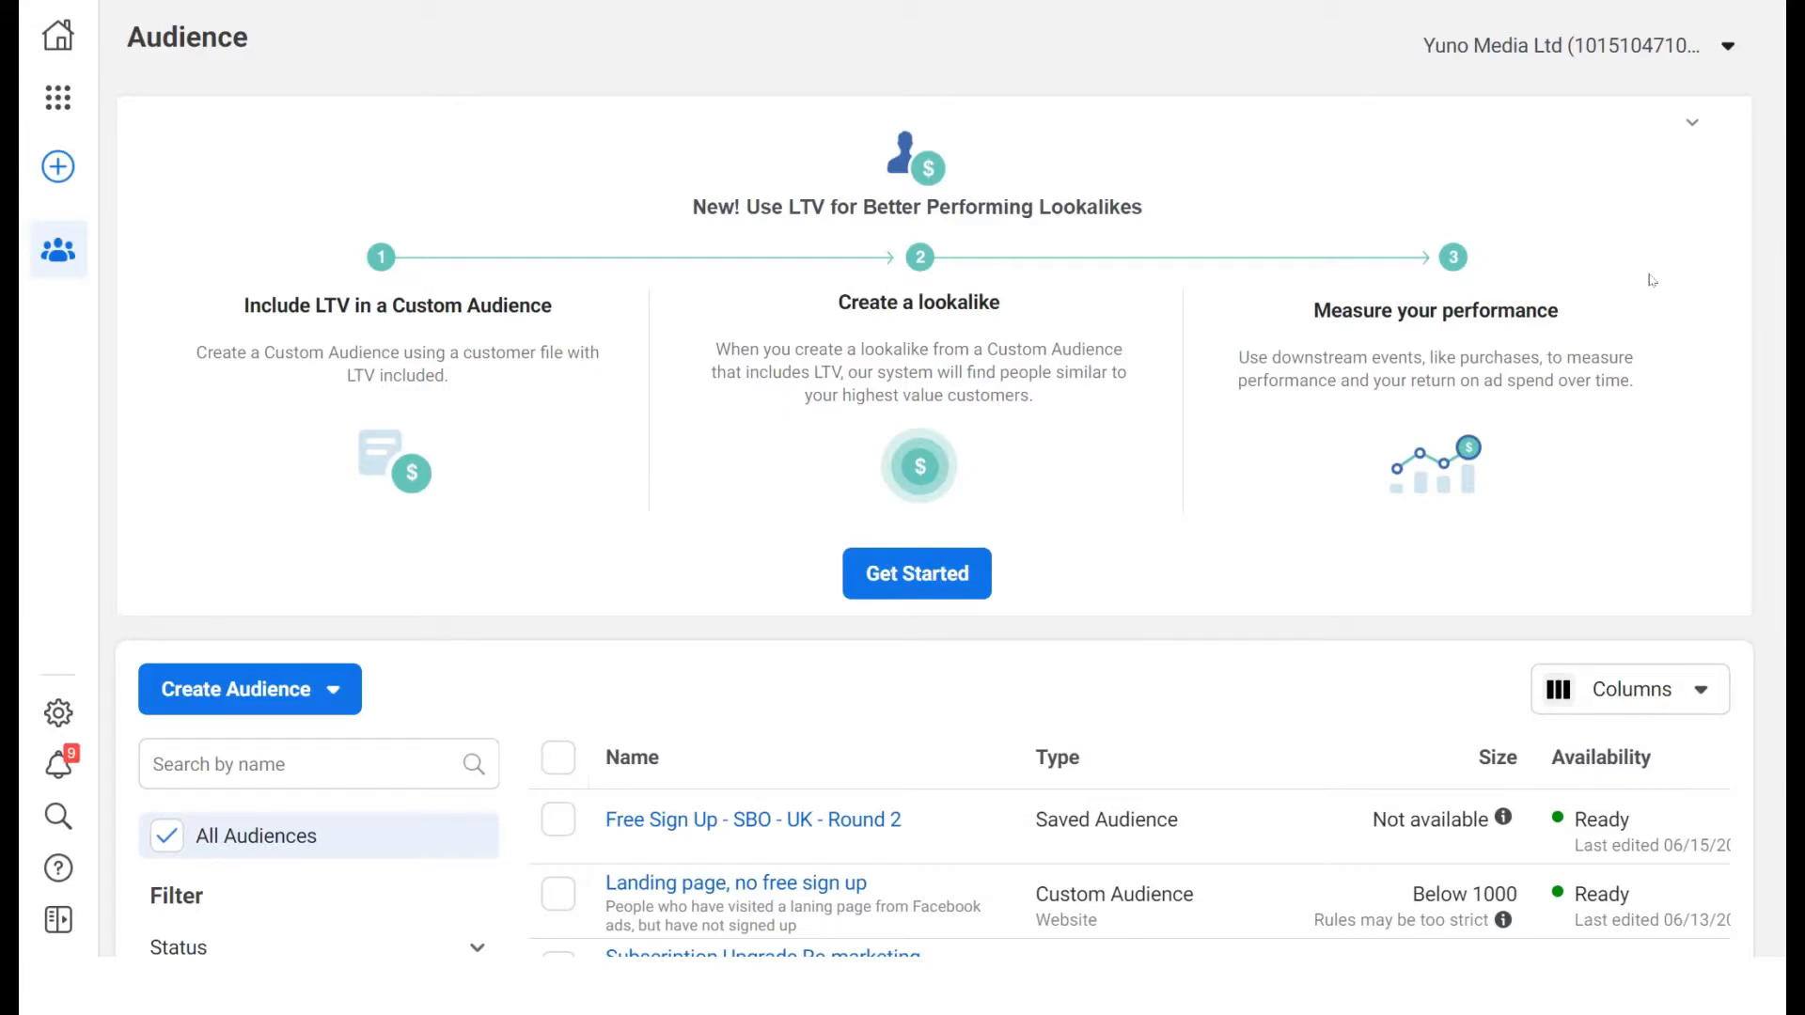
{"action": "left_click", "coordinate": [1690, 124]}
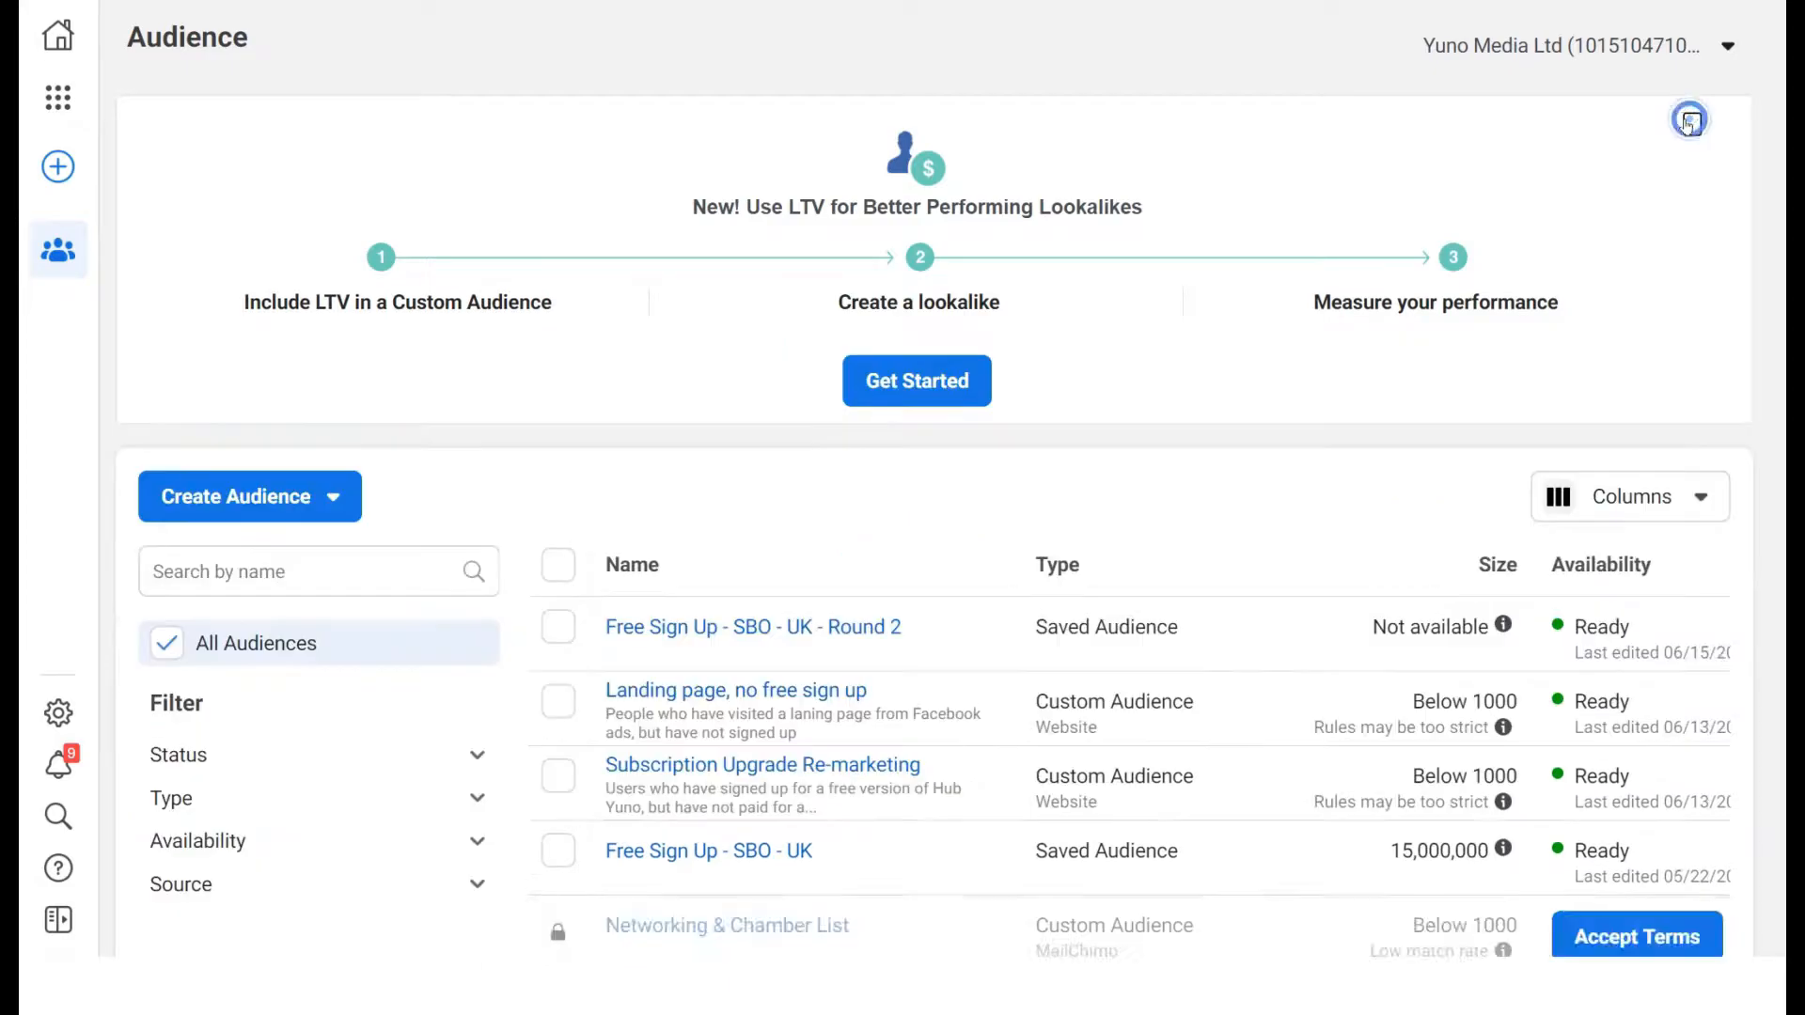
{"action": "left_click", "coordinate": [331, 499]}
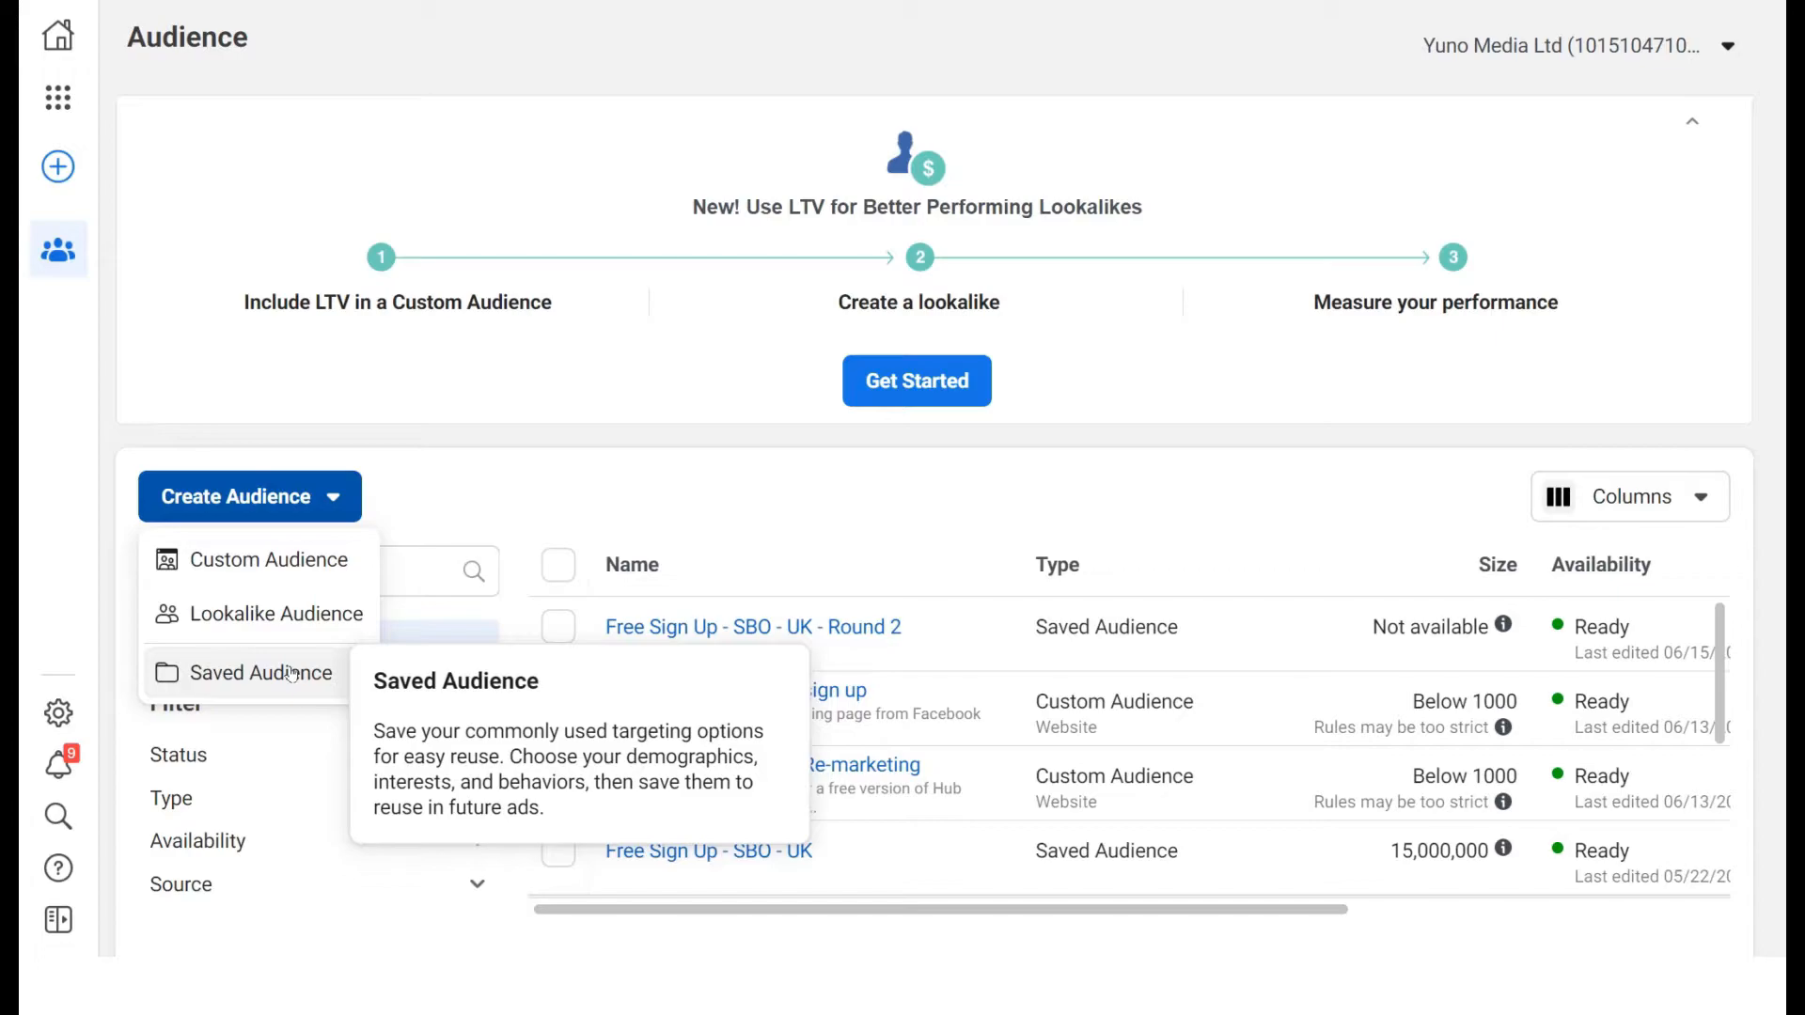
Begin a new Saved Audience, leaving gender on All after briefly trying Men.
{"action": "left_click", "coordinate": [202, 679]}
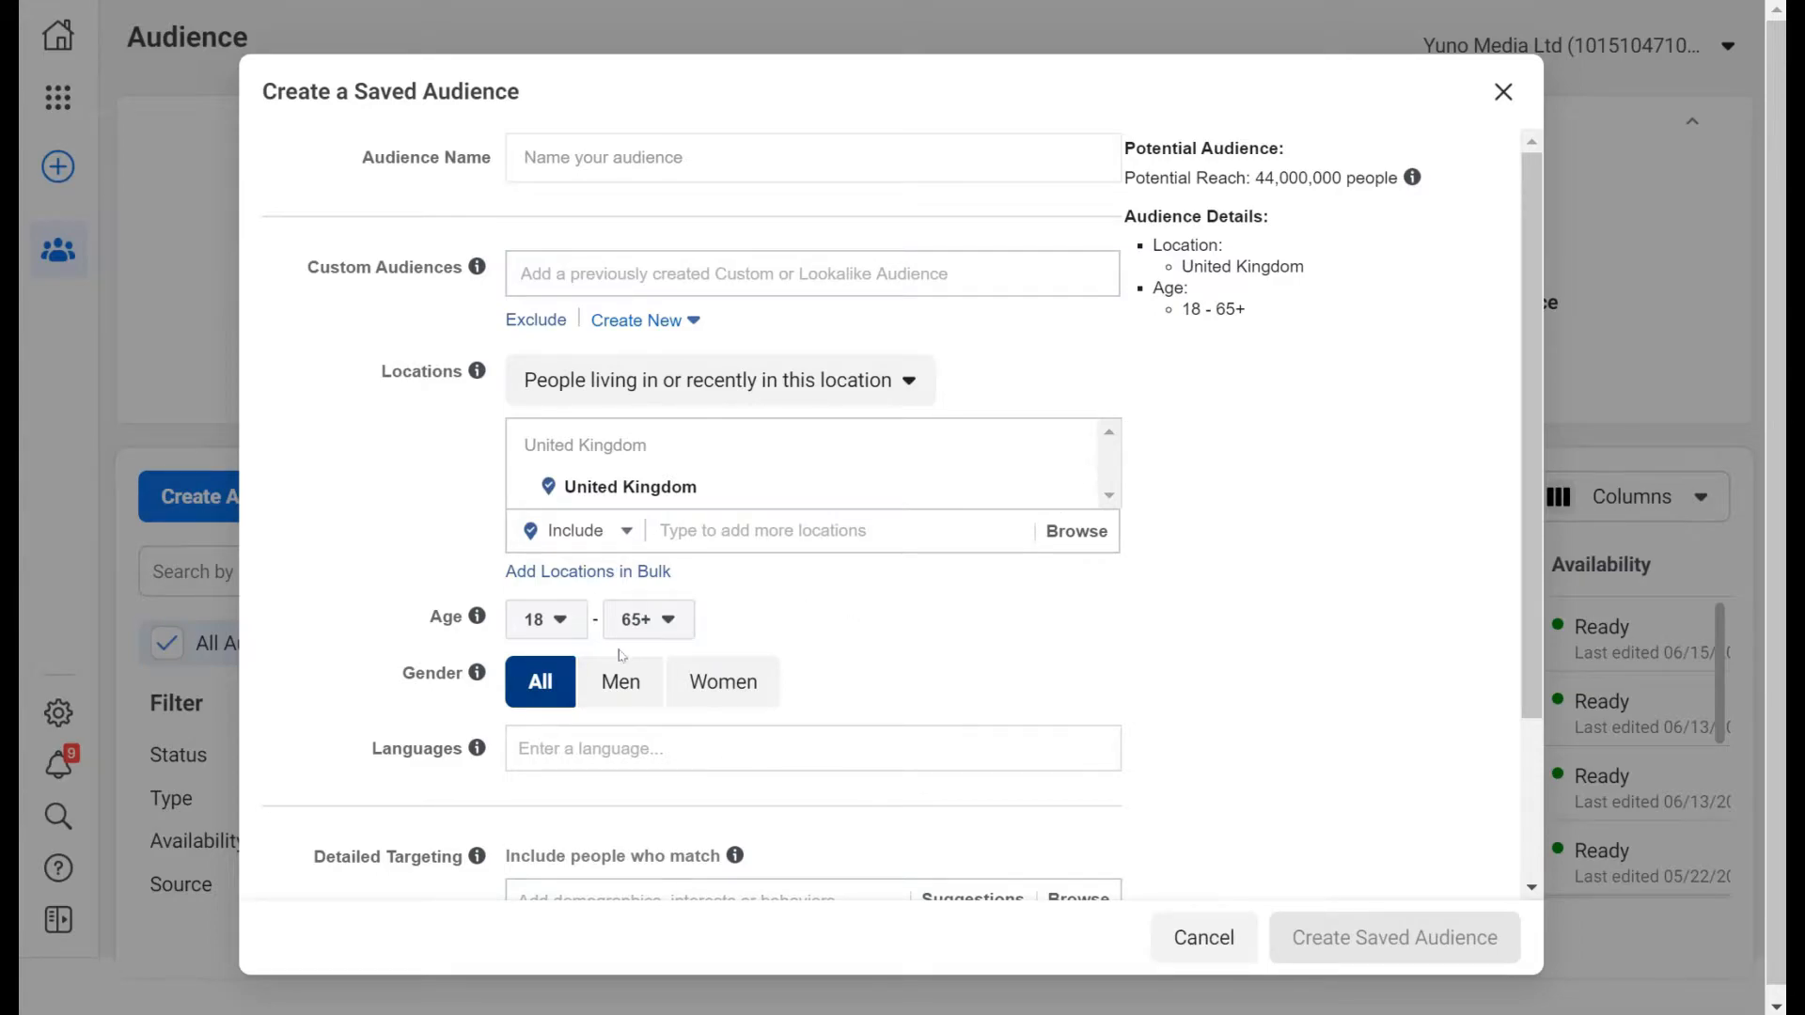
{"action": "left_click", "coordinate": [610, 687]}
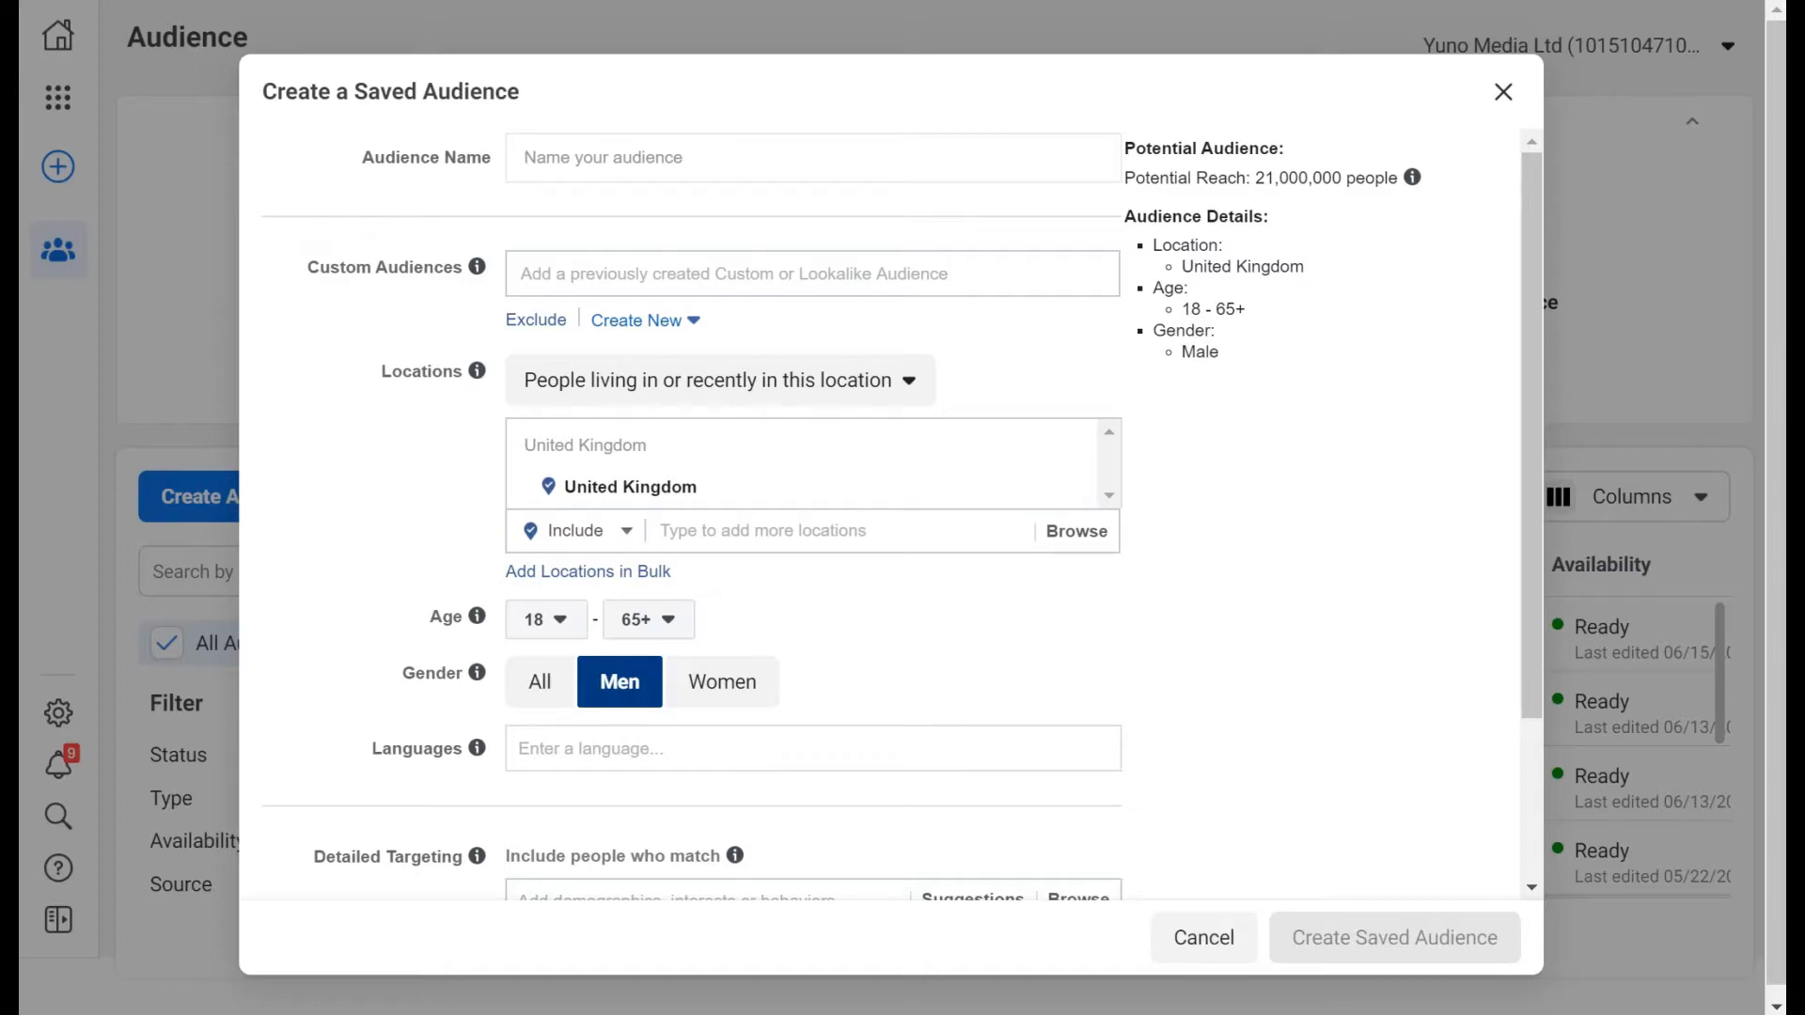
{"action": "left_click", "coordinate": [550, 686]}
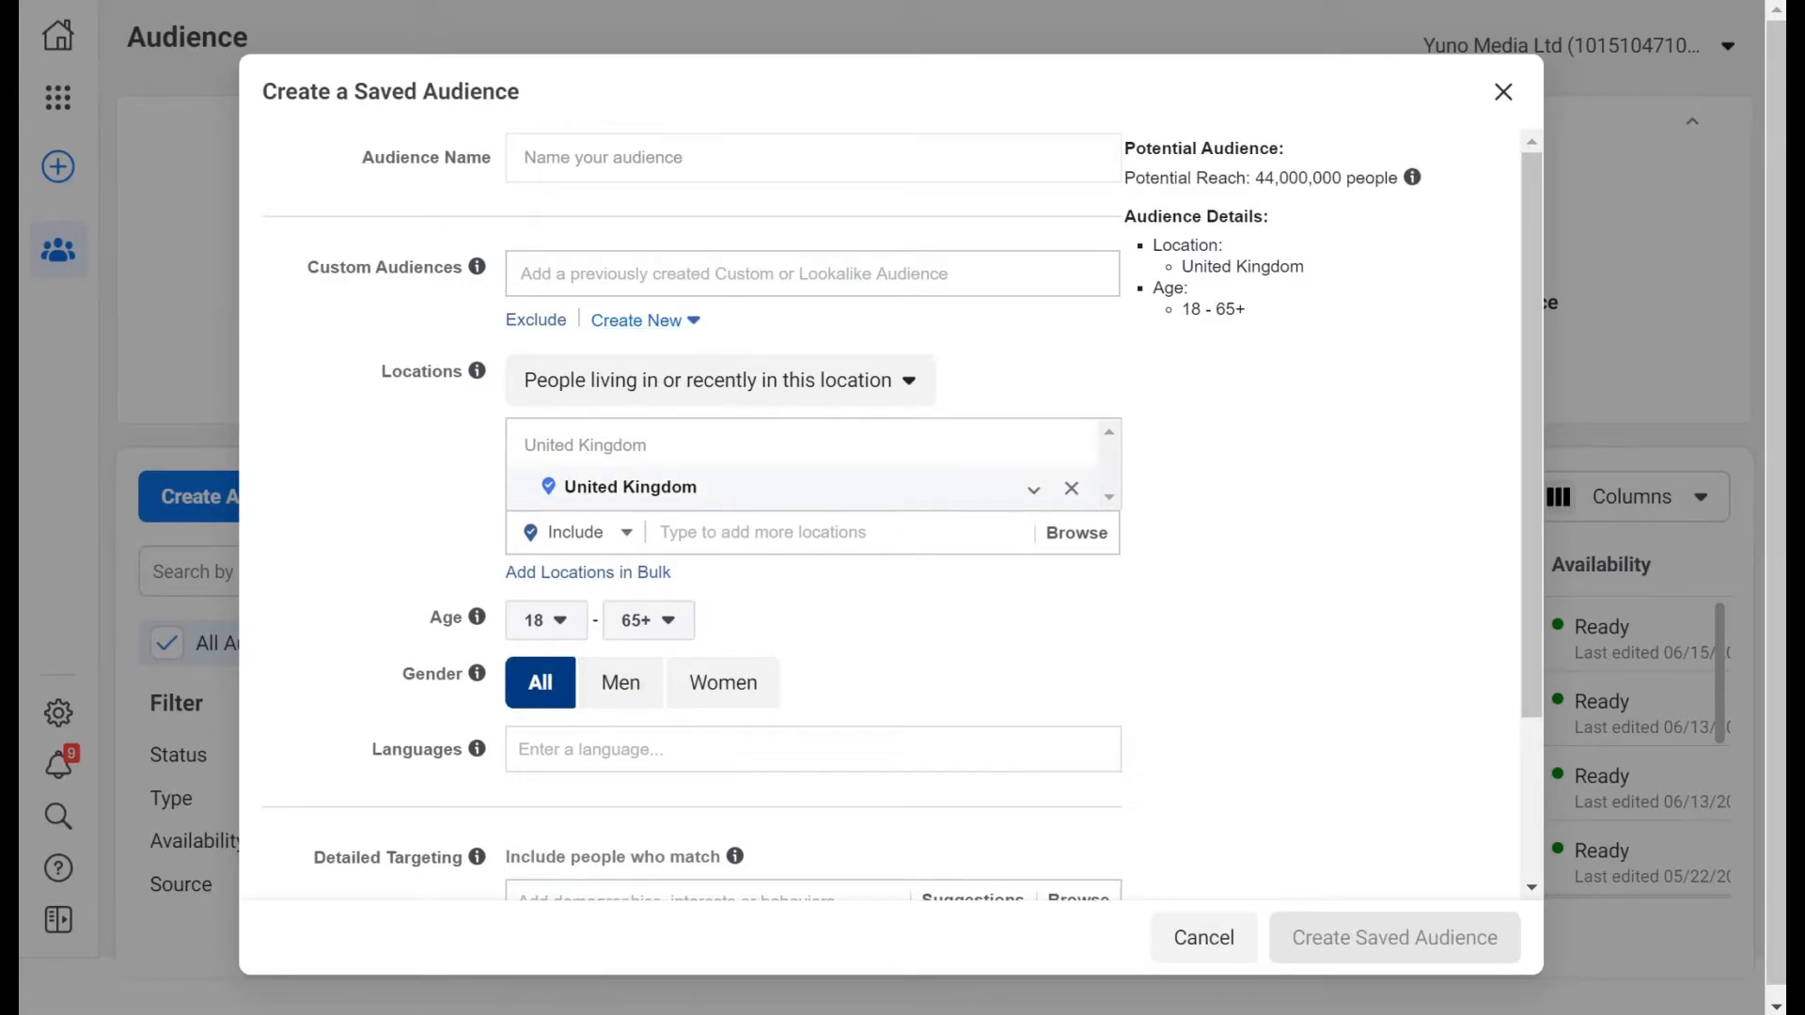
{"action": "scroll", "coordinate": [699, 601], "scroll_direction": "down", "scroll_amount": 3}
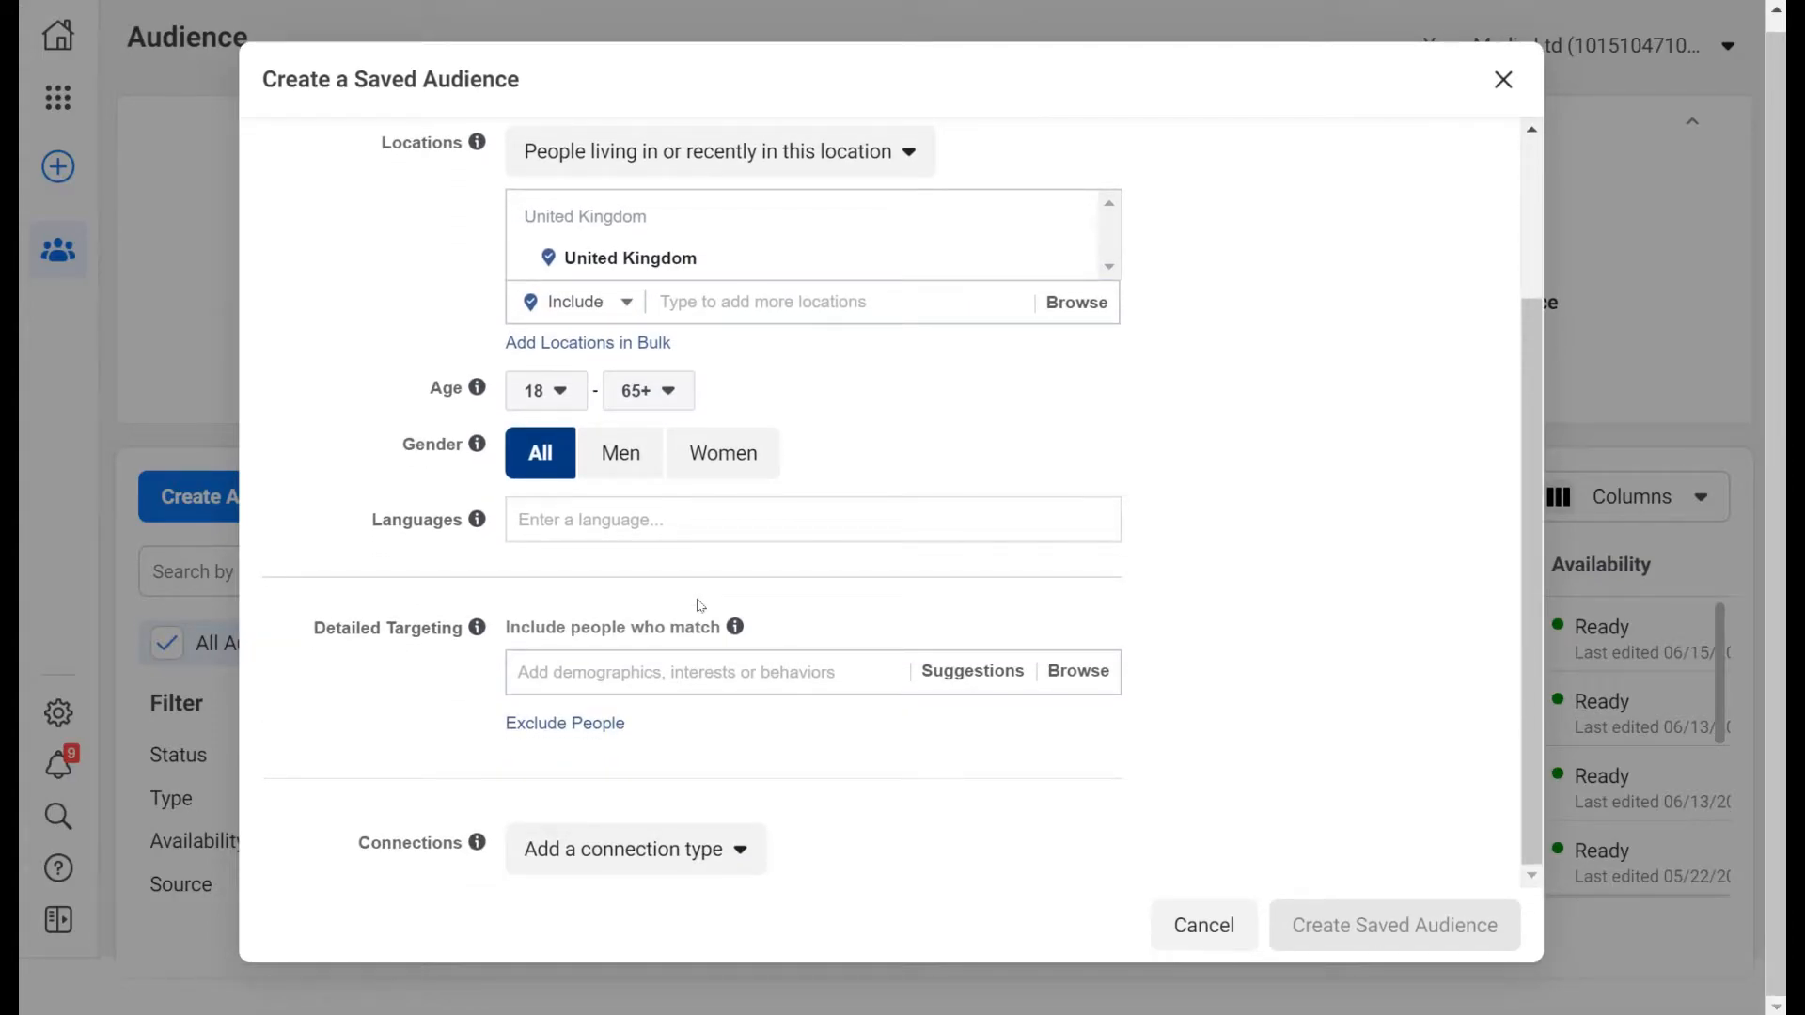
{"action": "scroll", "coordinate": [700, 606], "scroll_direction": "up", "scroll_amount": 3}
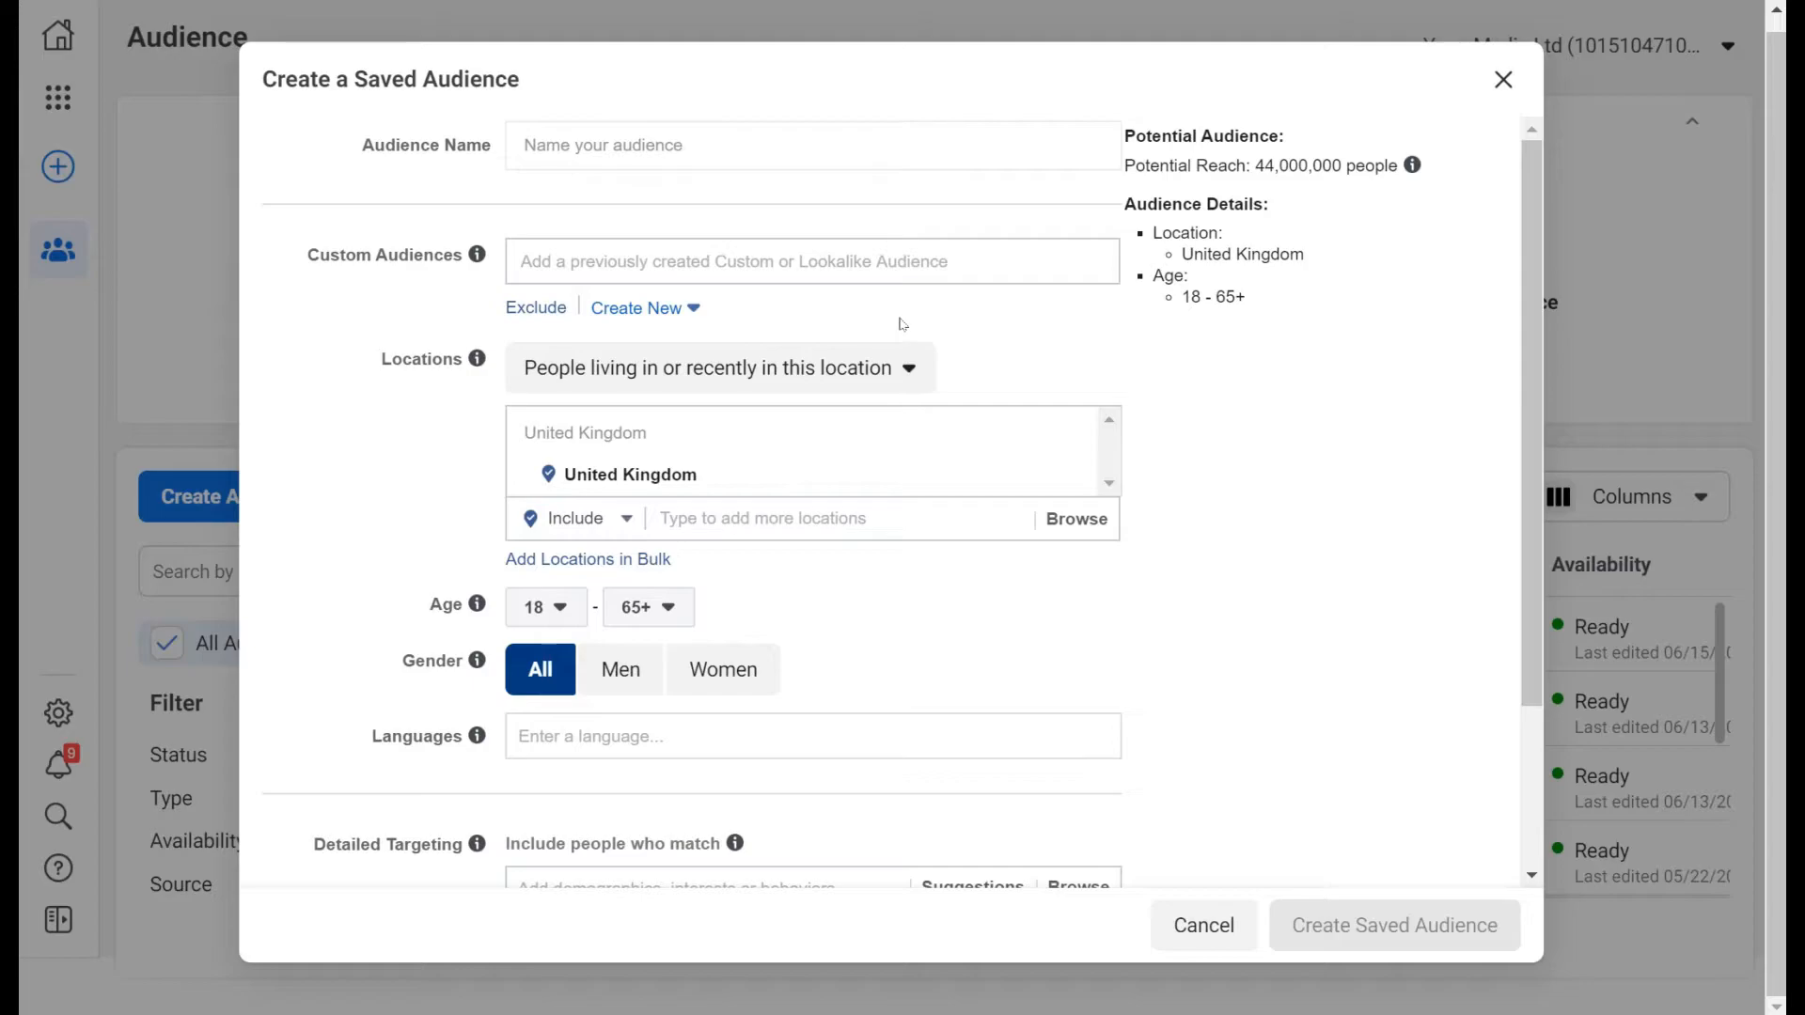
{"action": "left_click", "coordinate": [903, 379]}
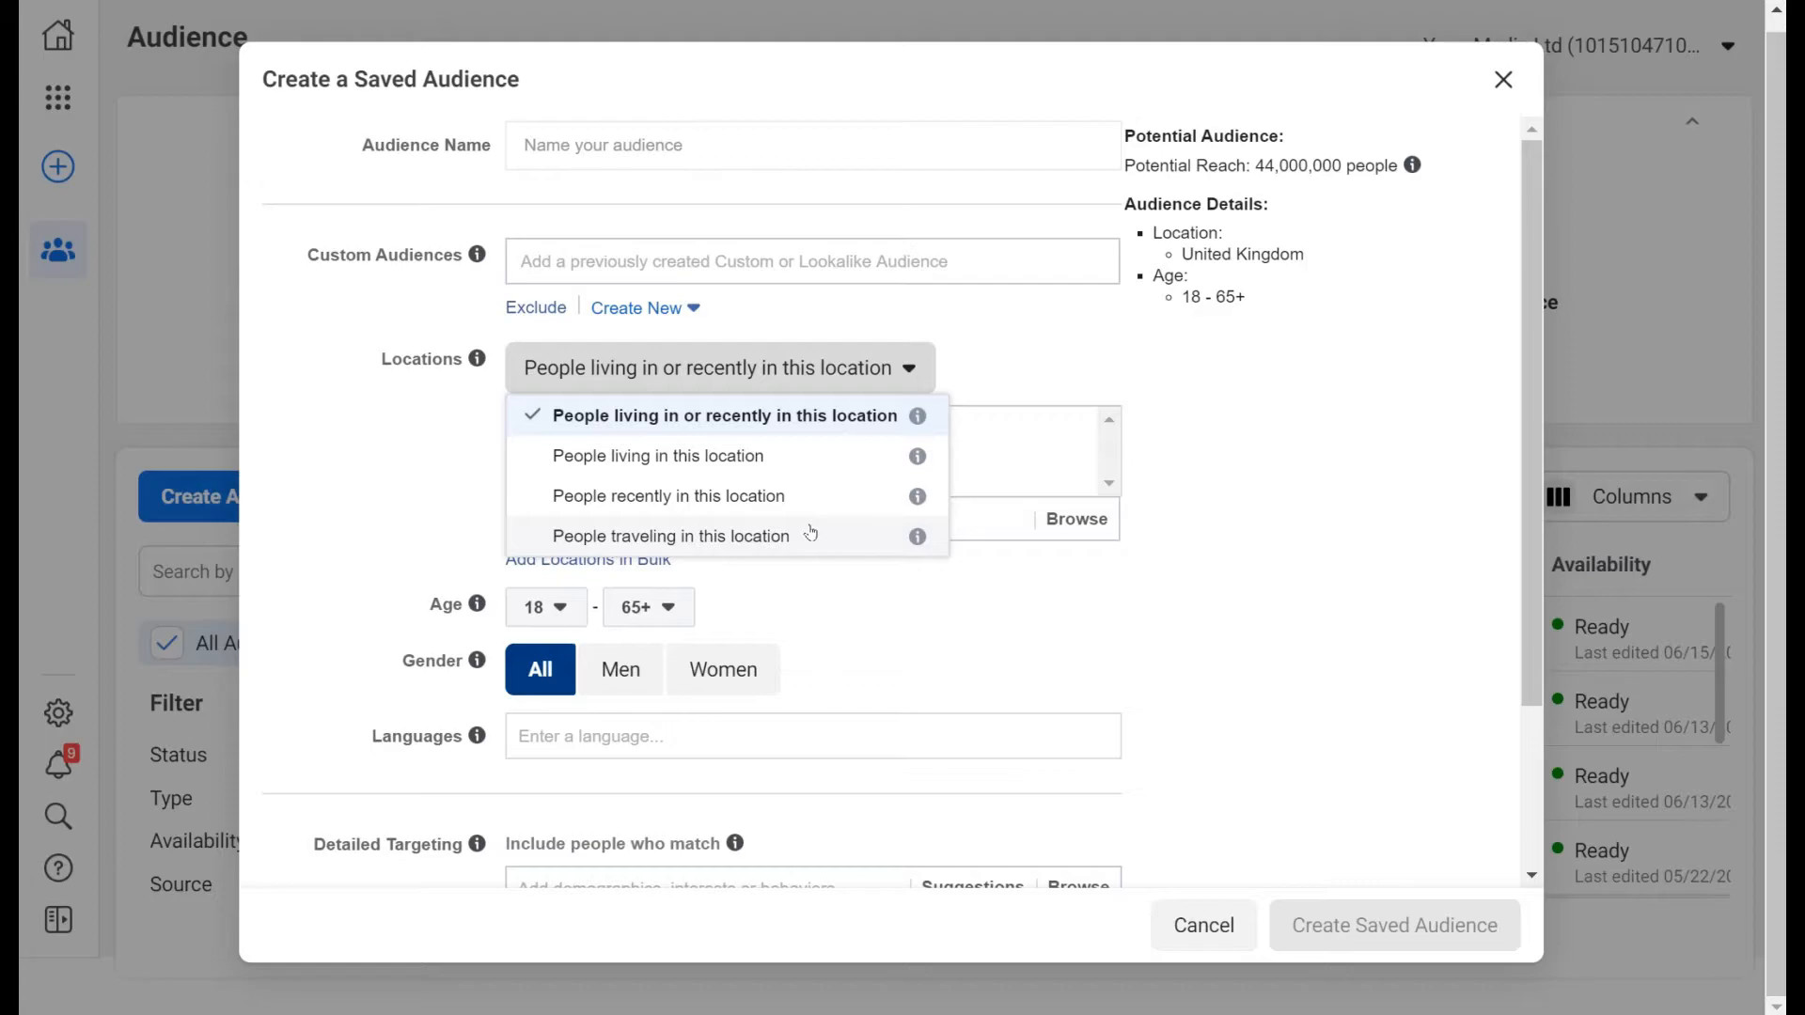
{"action": "left_click", "coordinate": [1181, 470]}
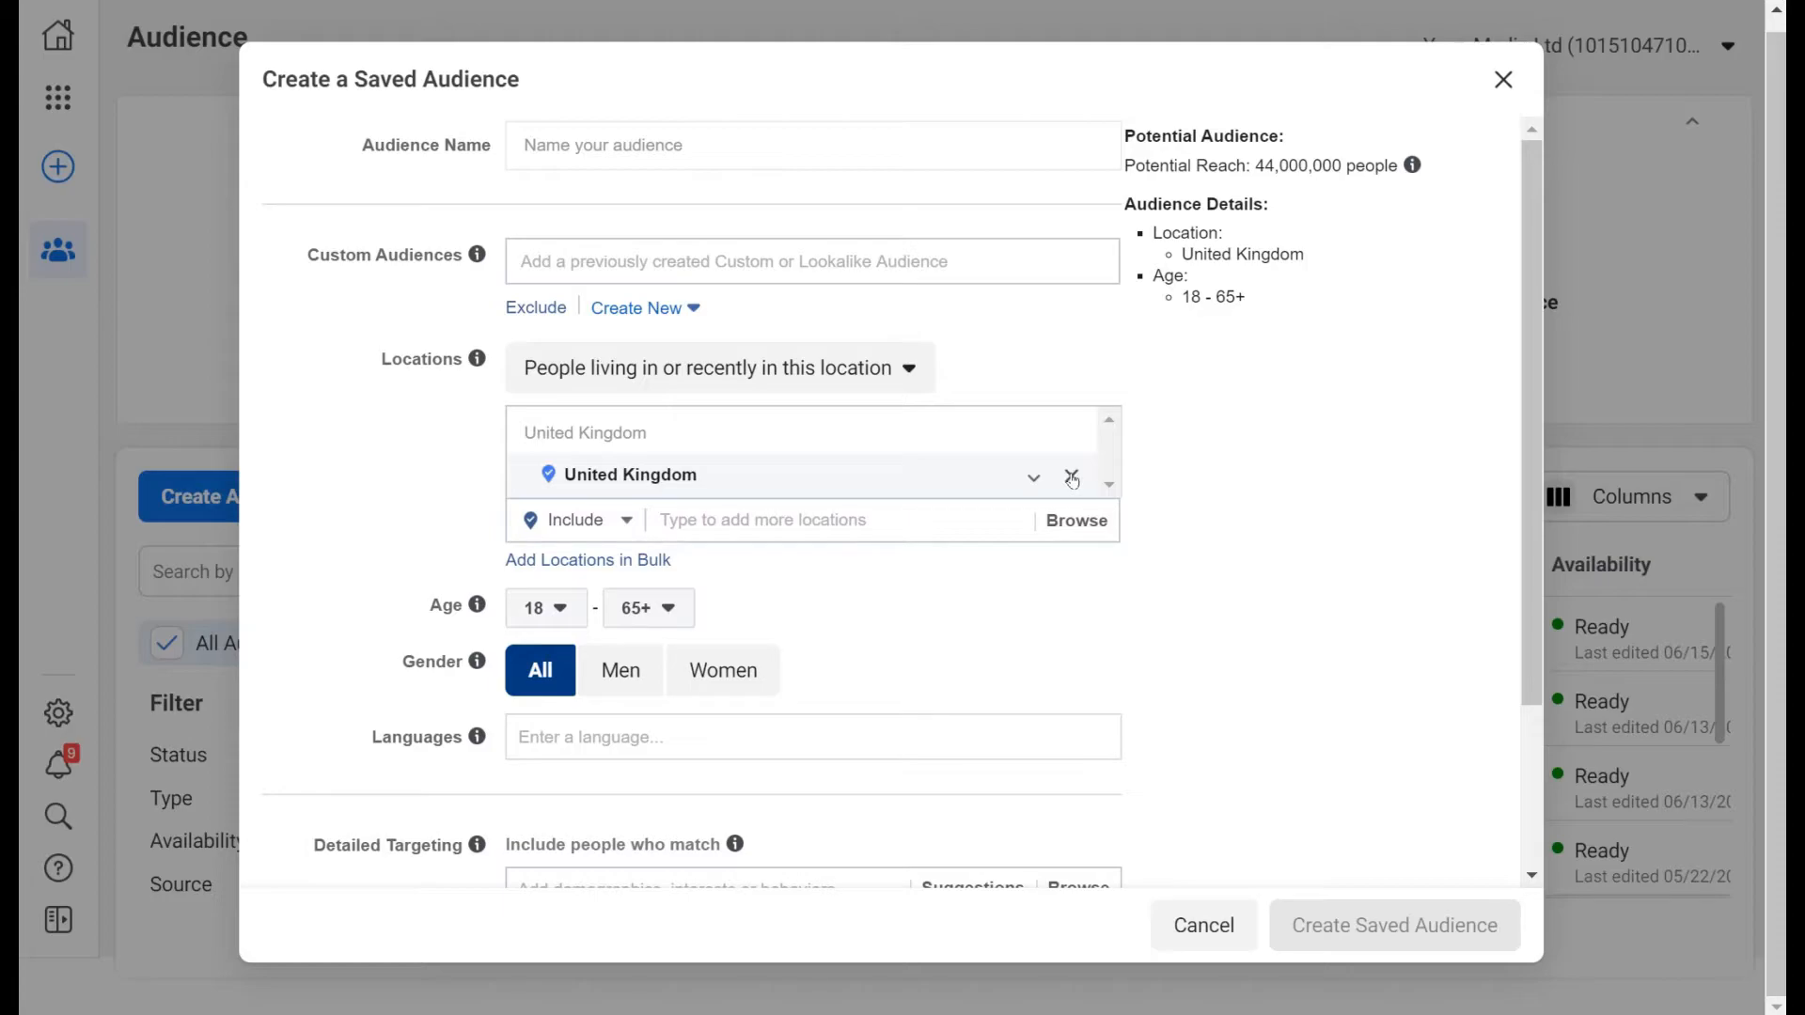
Replace United Kingdom with Woolacombe, England (+25 mi) as the audience location.
{"action": "left_click", "coordinate": [1072, 477]}
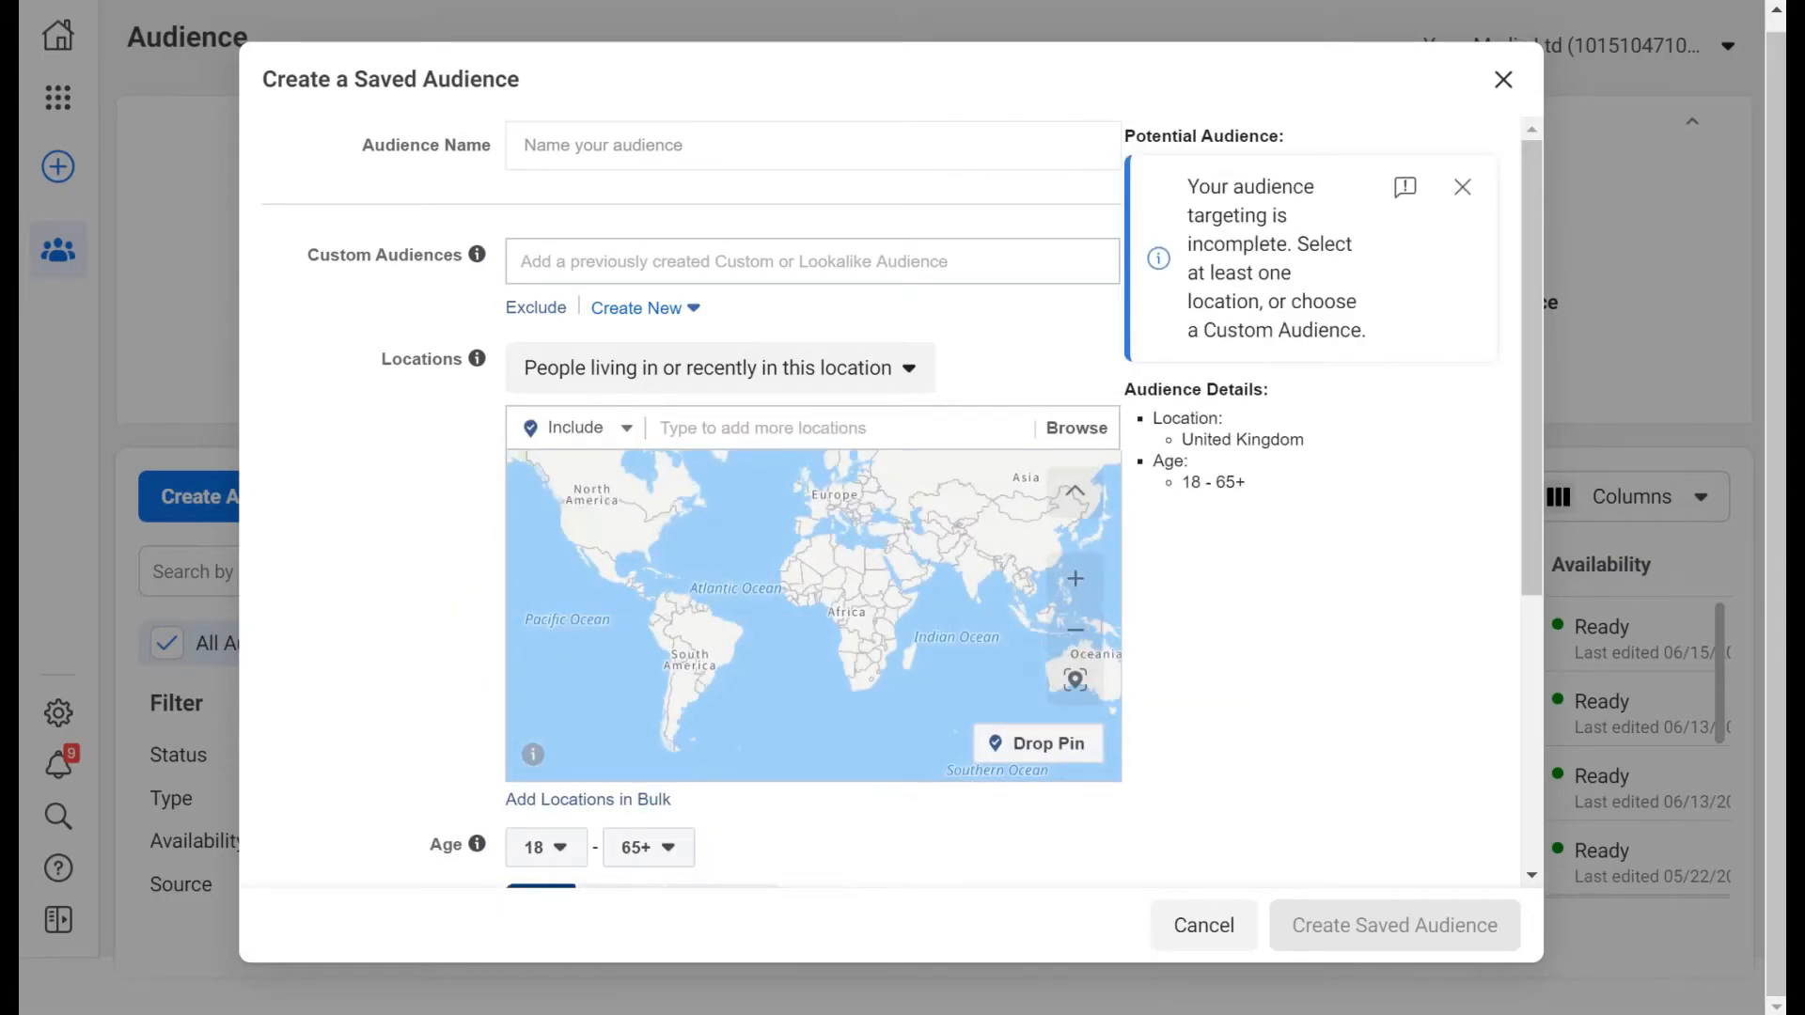
{"action": "left_click", "coordinate": [760, 425]}
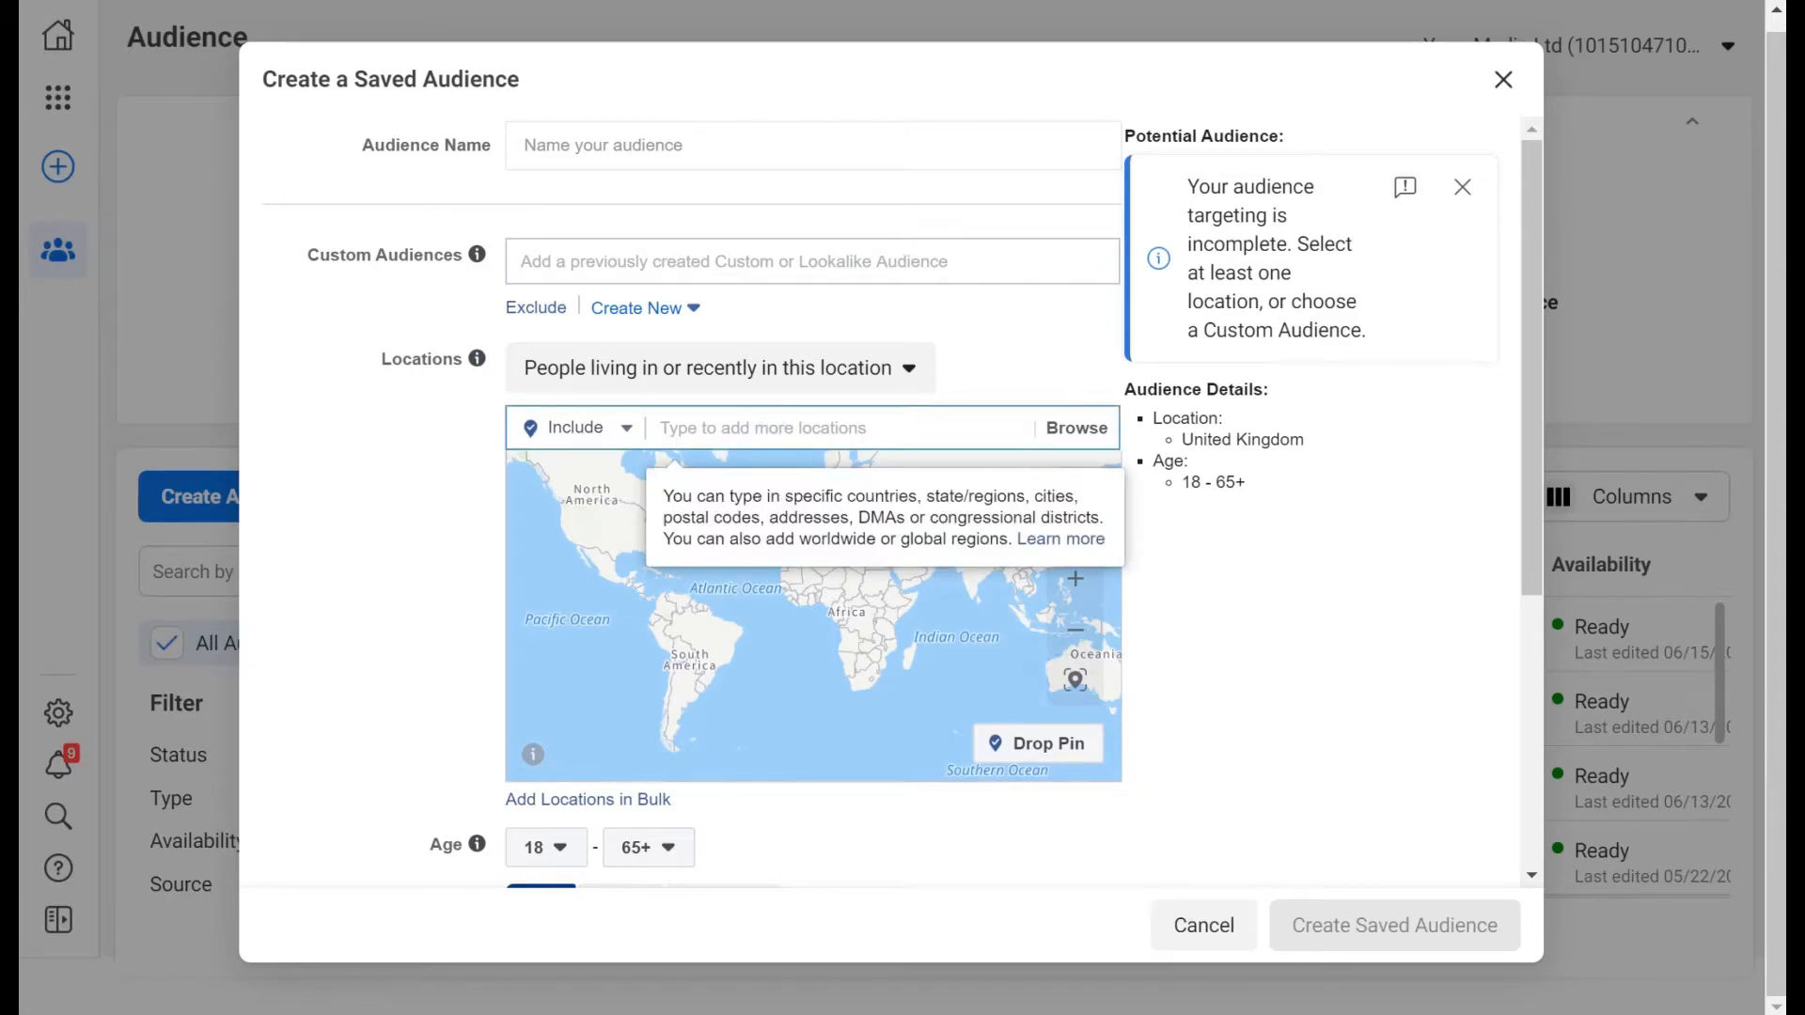
{"action": "type", "text": "woolacombe"}
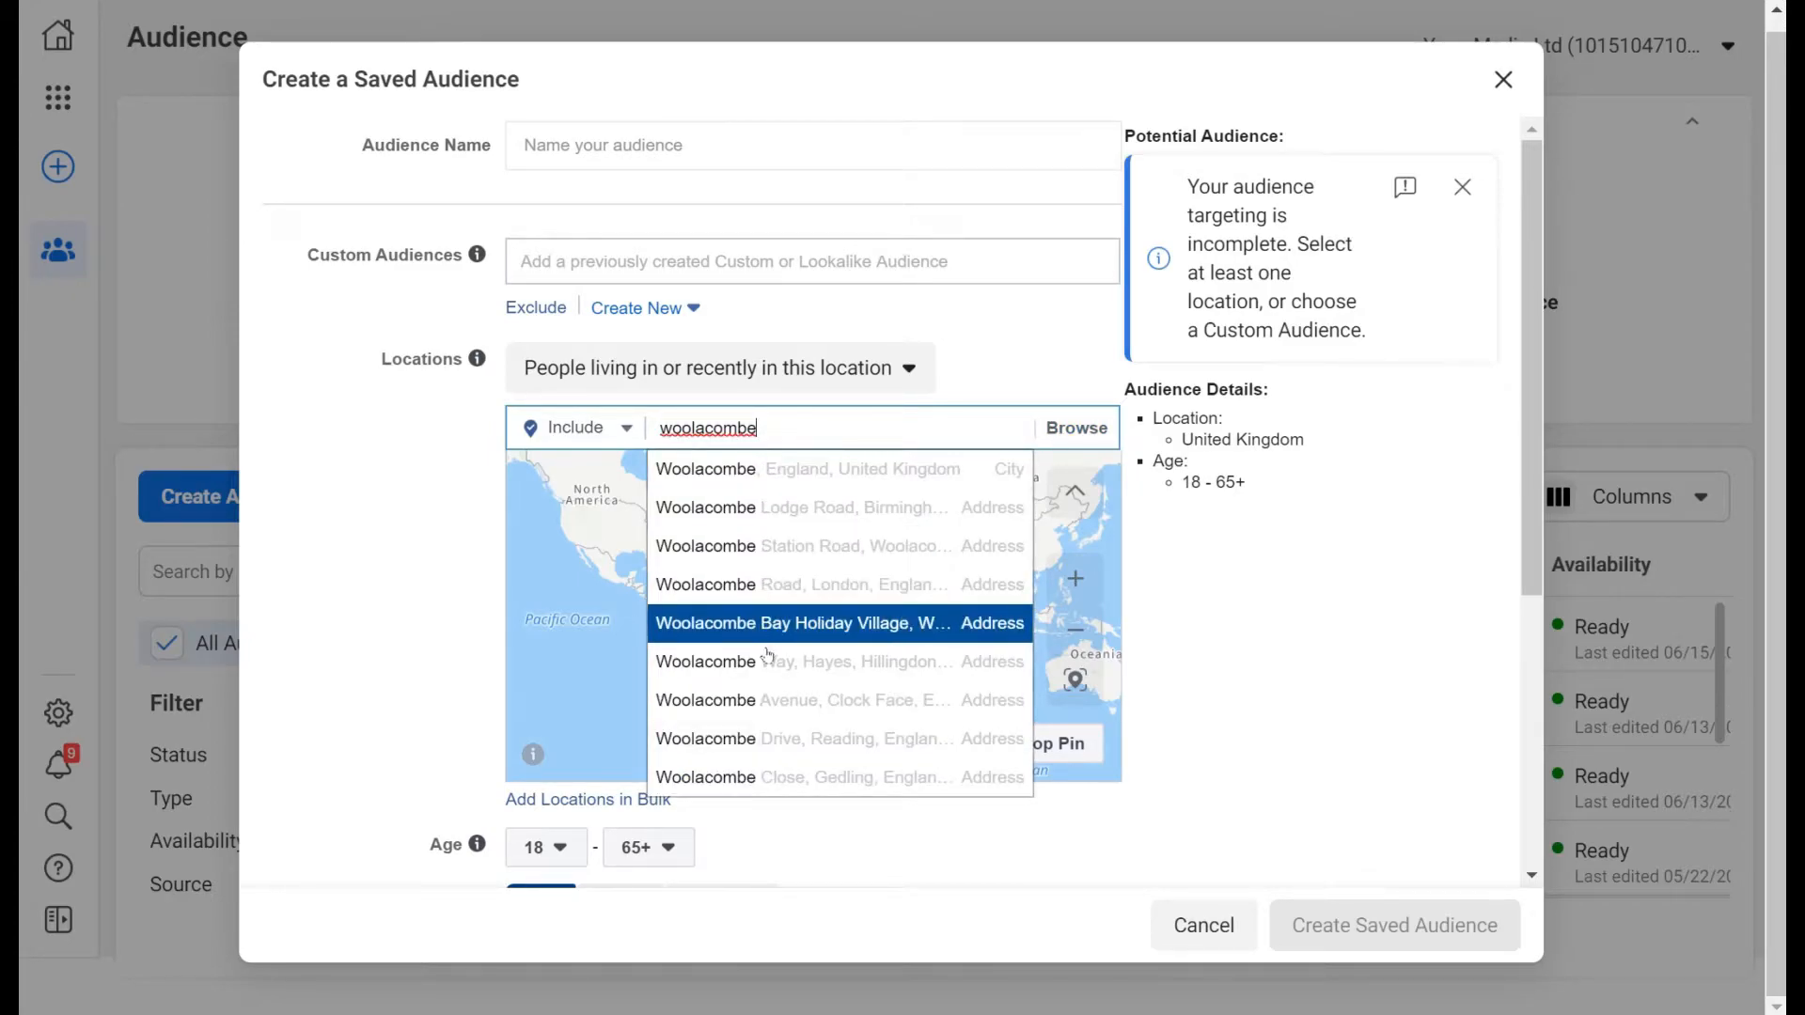
{"action": "left_click", "coordinate": [857, 482]}
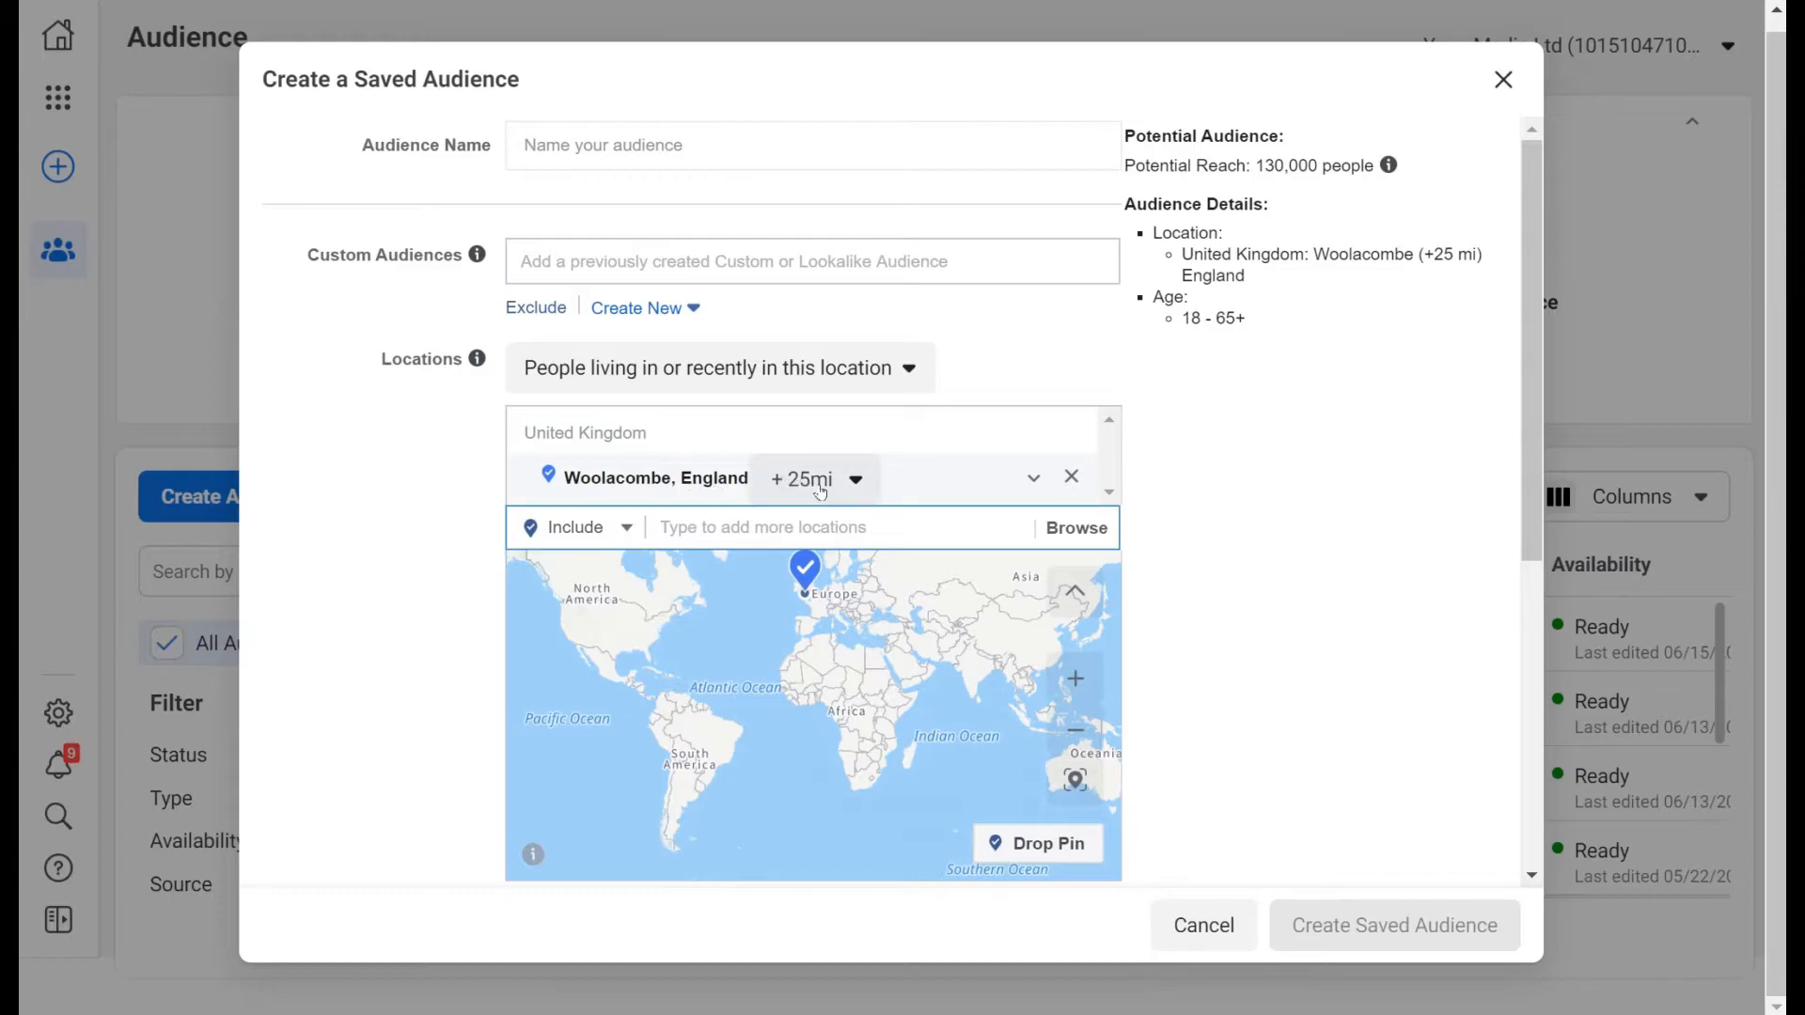
Zoom and pan the map from the world view down to the Woolacombe pin.
{"action": "left_click", "coordinate": [1073, 679]}
{"action": "left_click", "coordinate": [1074, 678]}
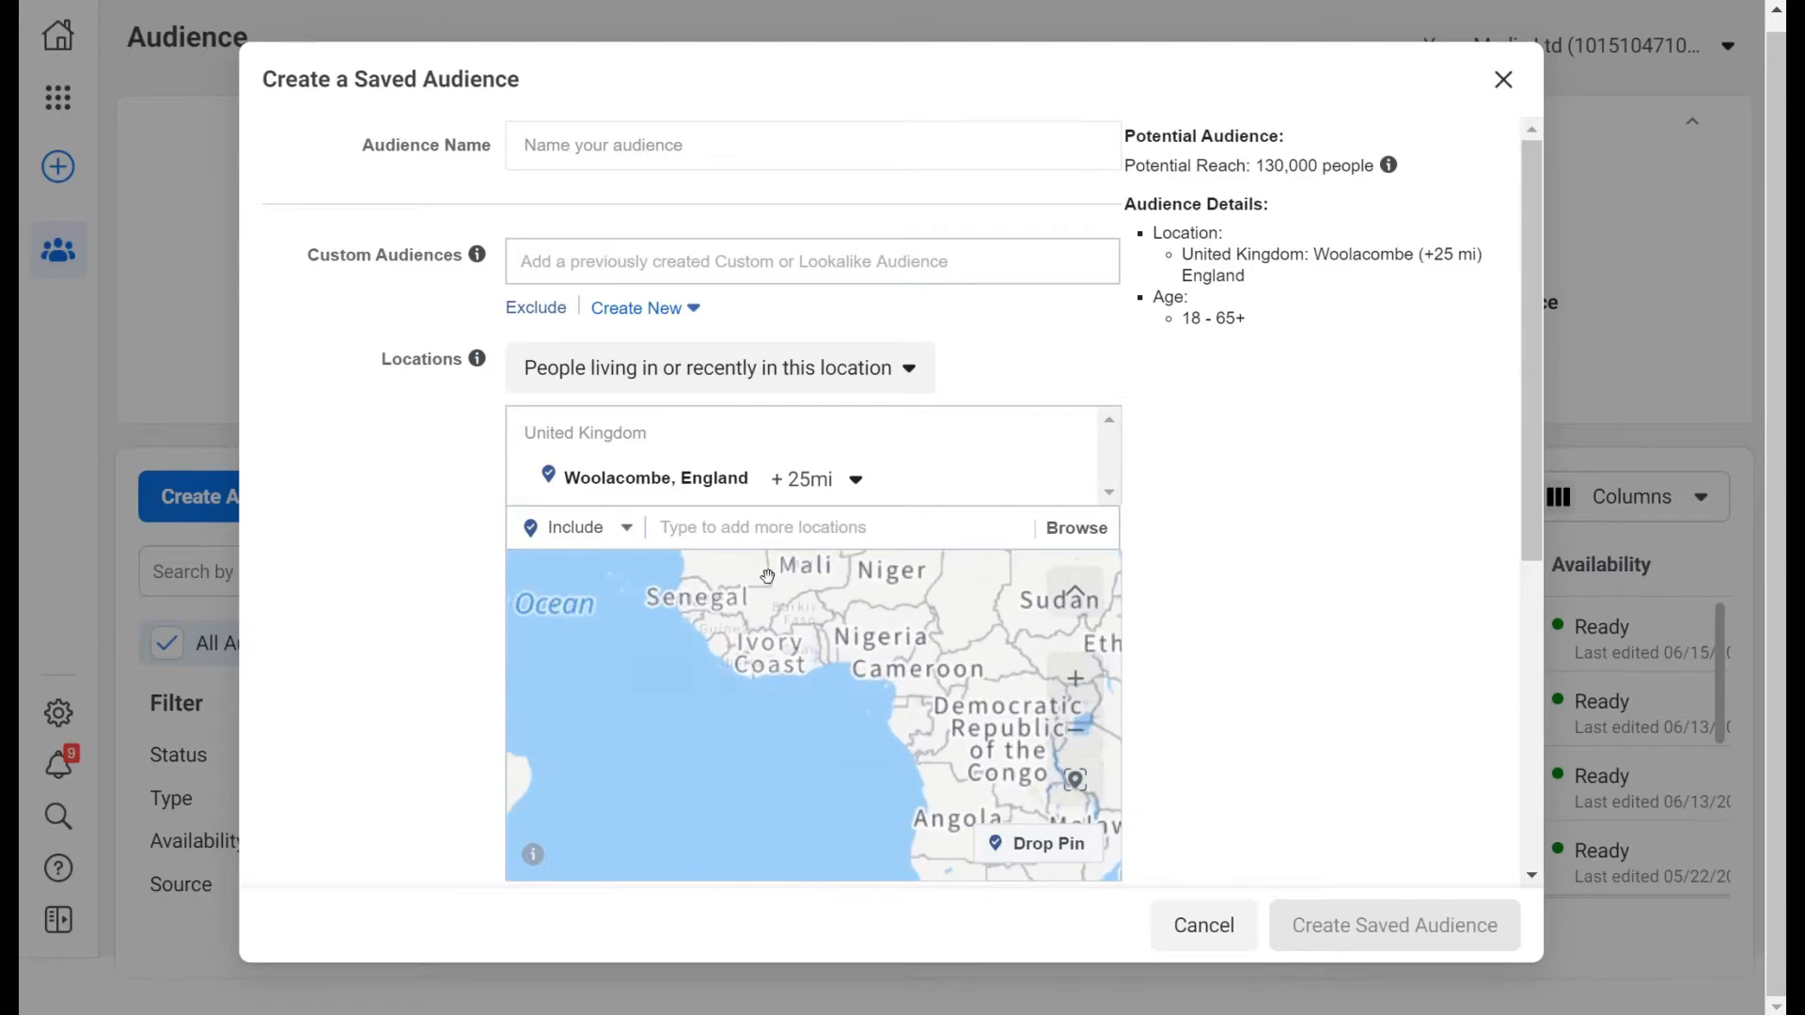
{"action": "left_click_drag", "start_coordinate": [802, 836], "coordinate": [806, 847]}
{"action": "left_click_drag", "start_coordinate": [822, 628], "coordinate": [820, 839]}
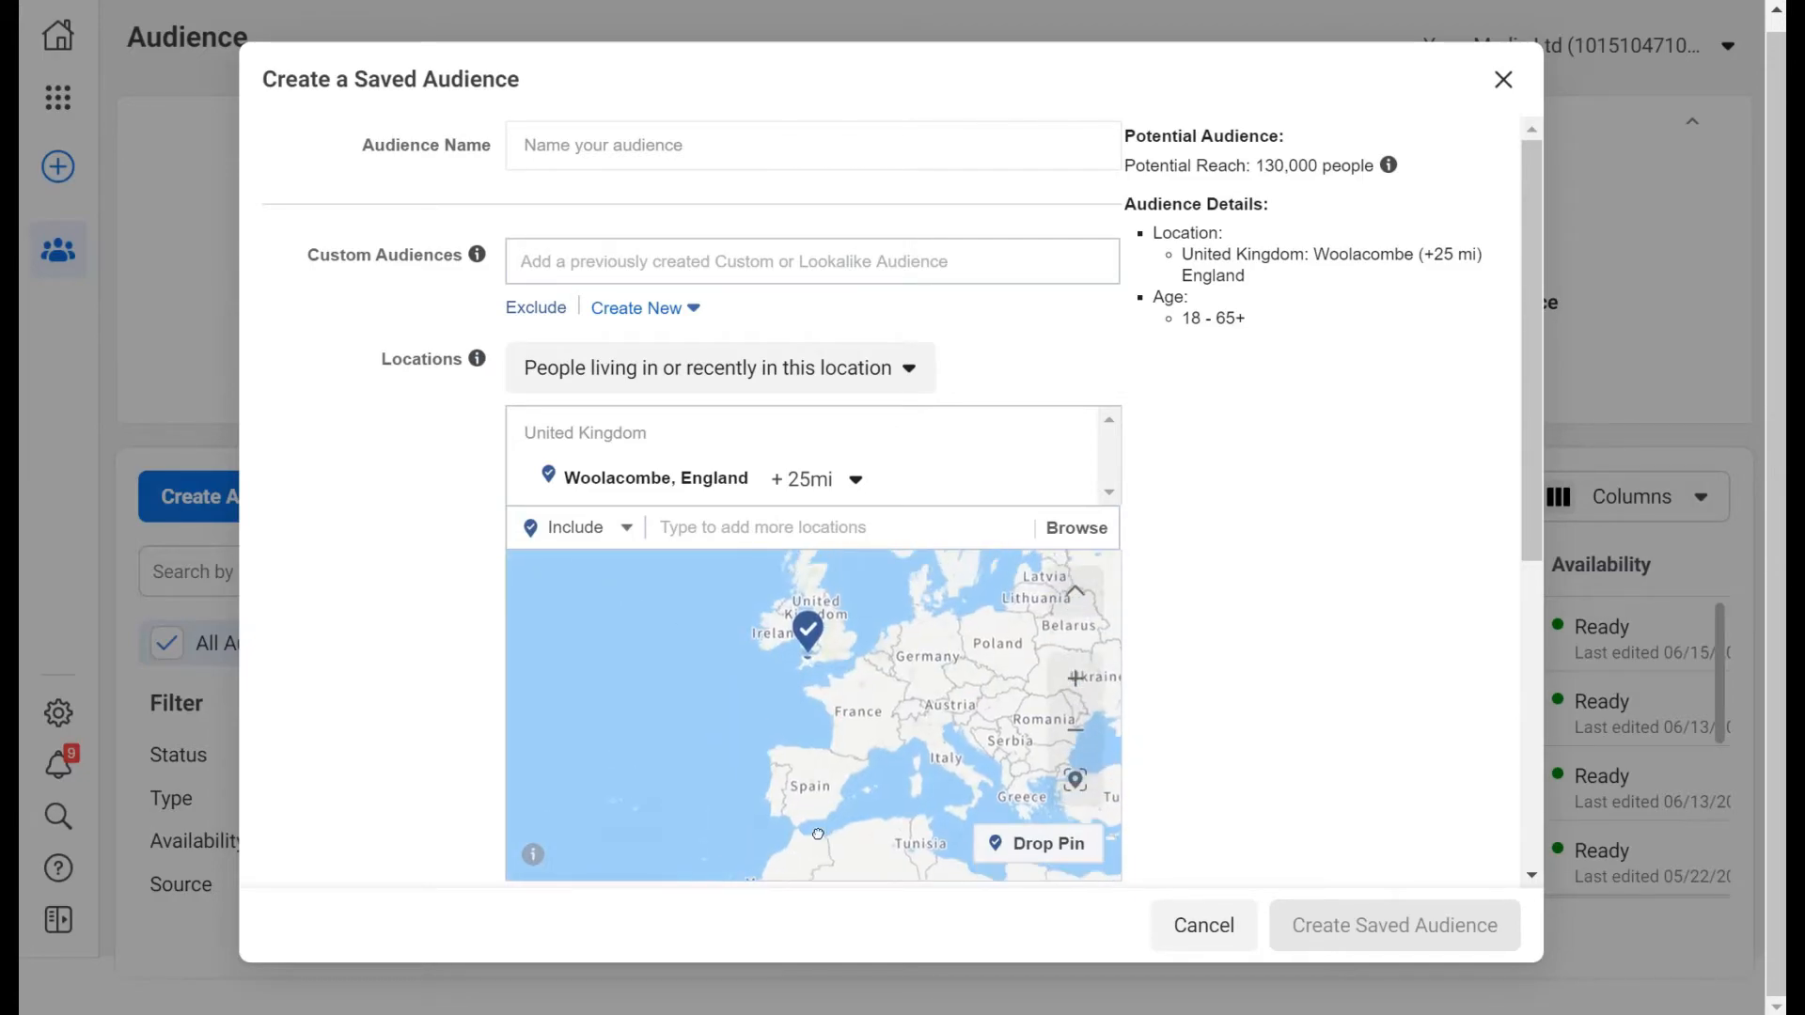
{"action": "left_click", "coordinate": [1047, 695]}
{"action": "left_click", "coordinate": [1047, 695]}
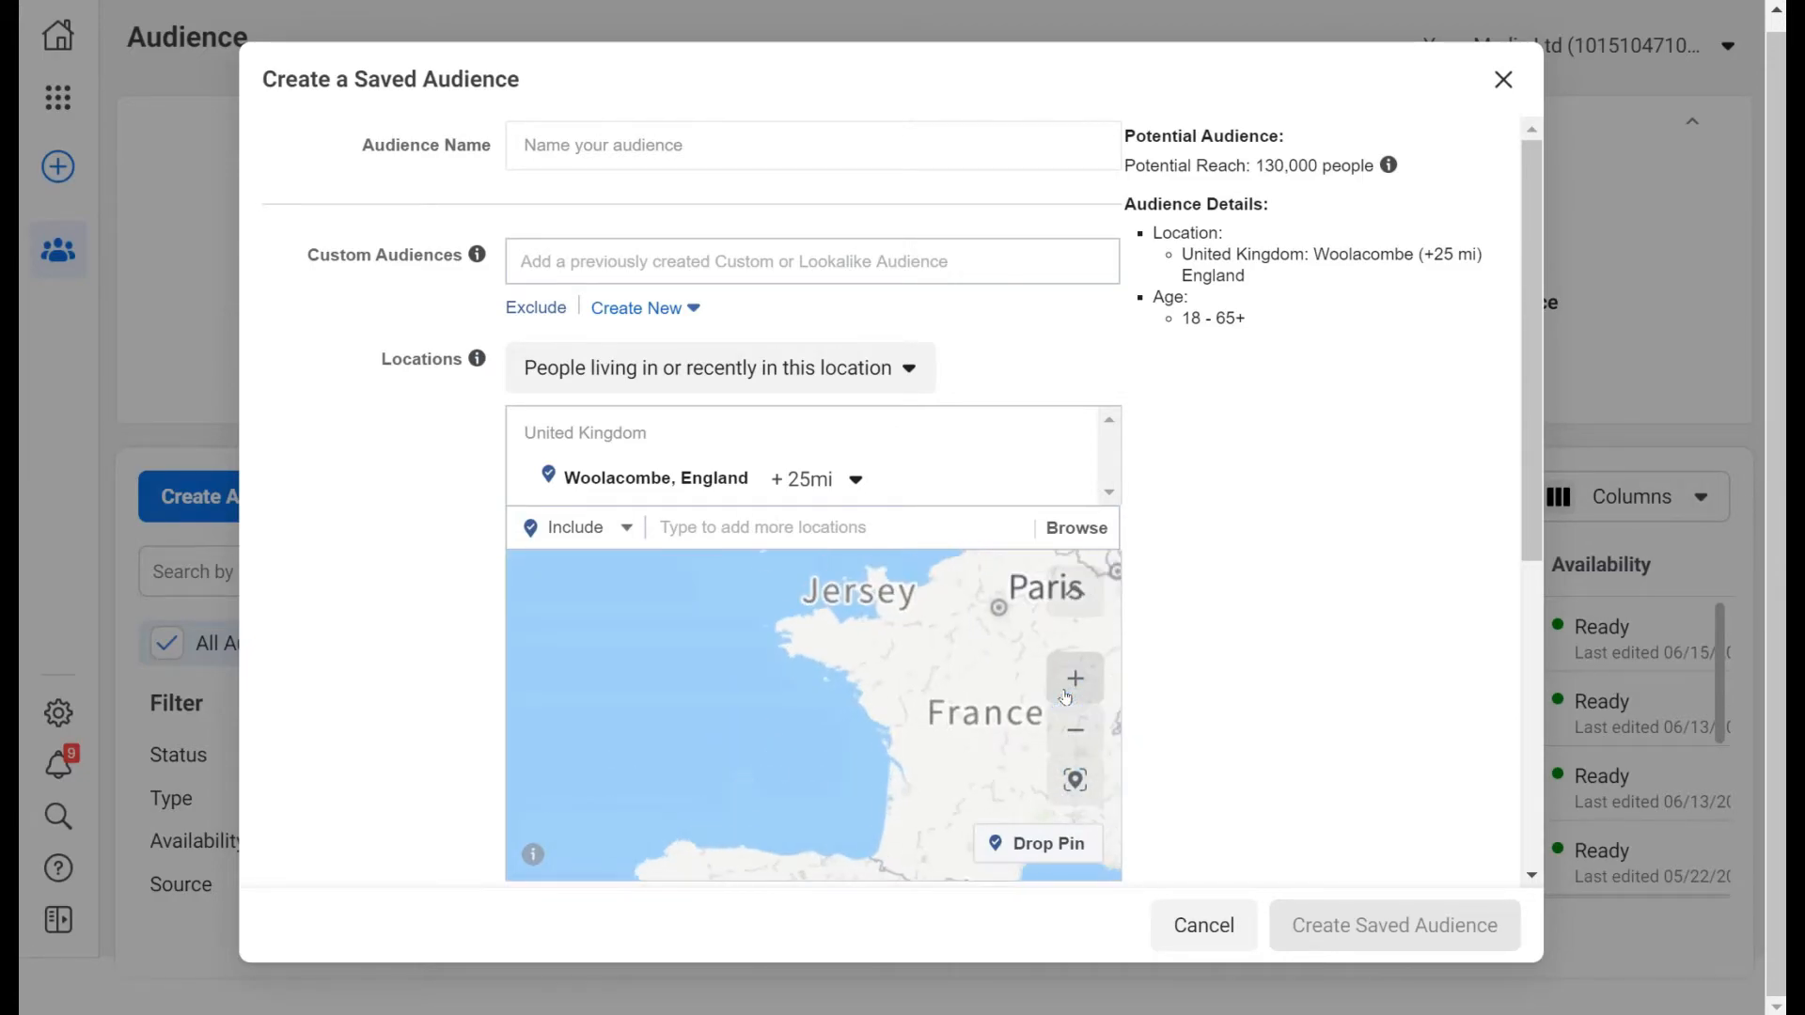
{"action": "left_click", "coordinate": [1045, 694]}
{"action": "left_click_drag", "start_coordinate": [840, 646], "coordinate": [798, 853]}
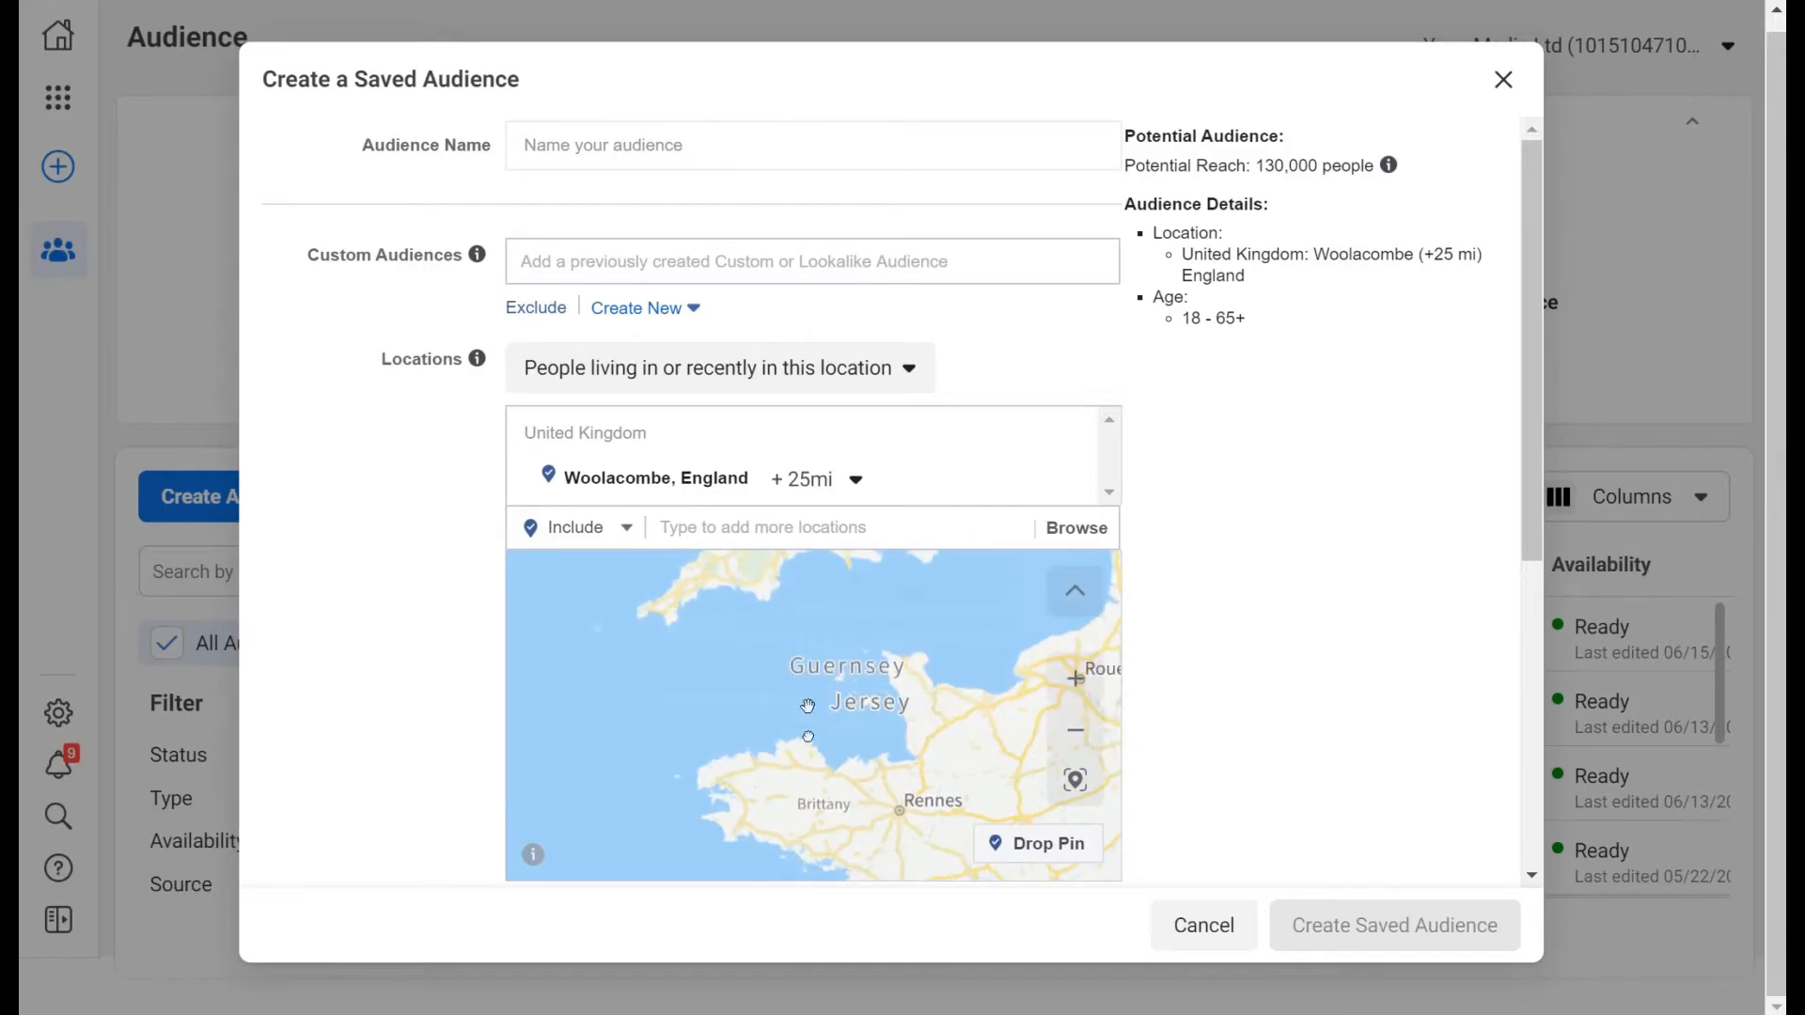
{"action": "left_click_drag", "start_coordinate": [781, 568], "coordinate": [885, 721]}
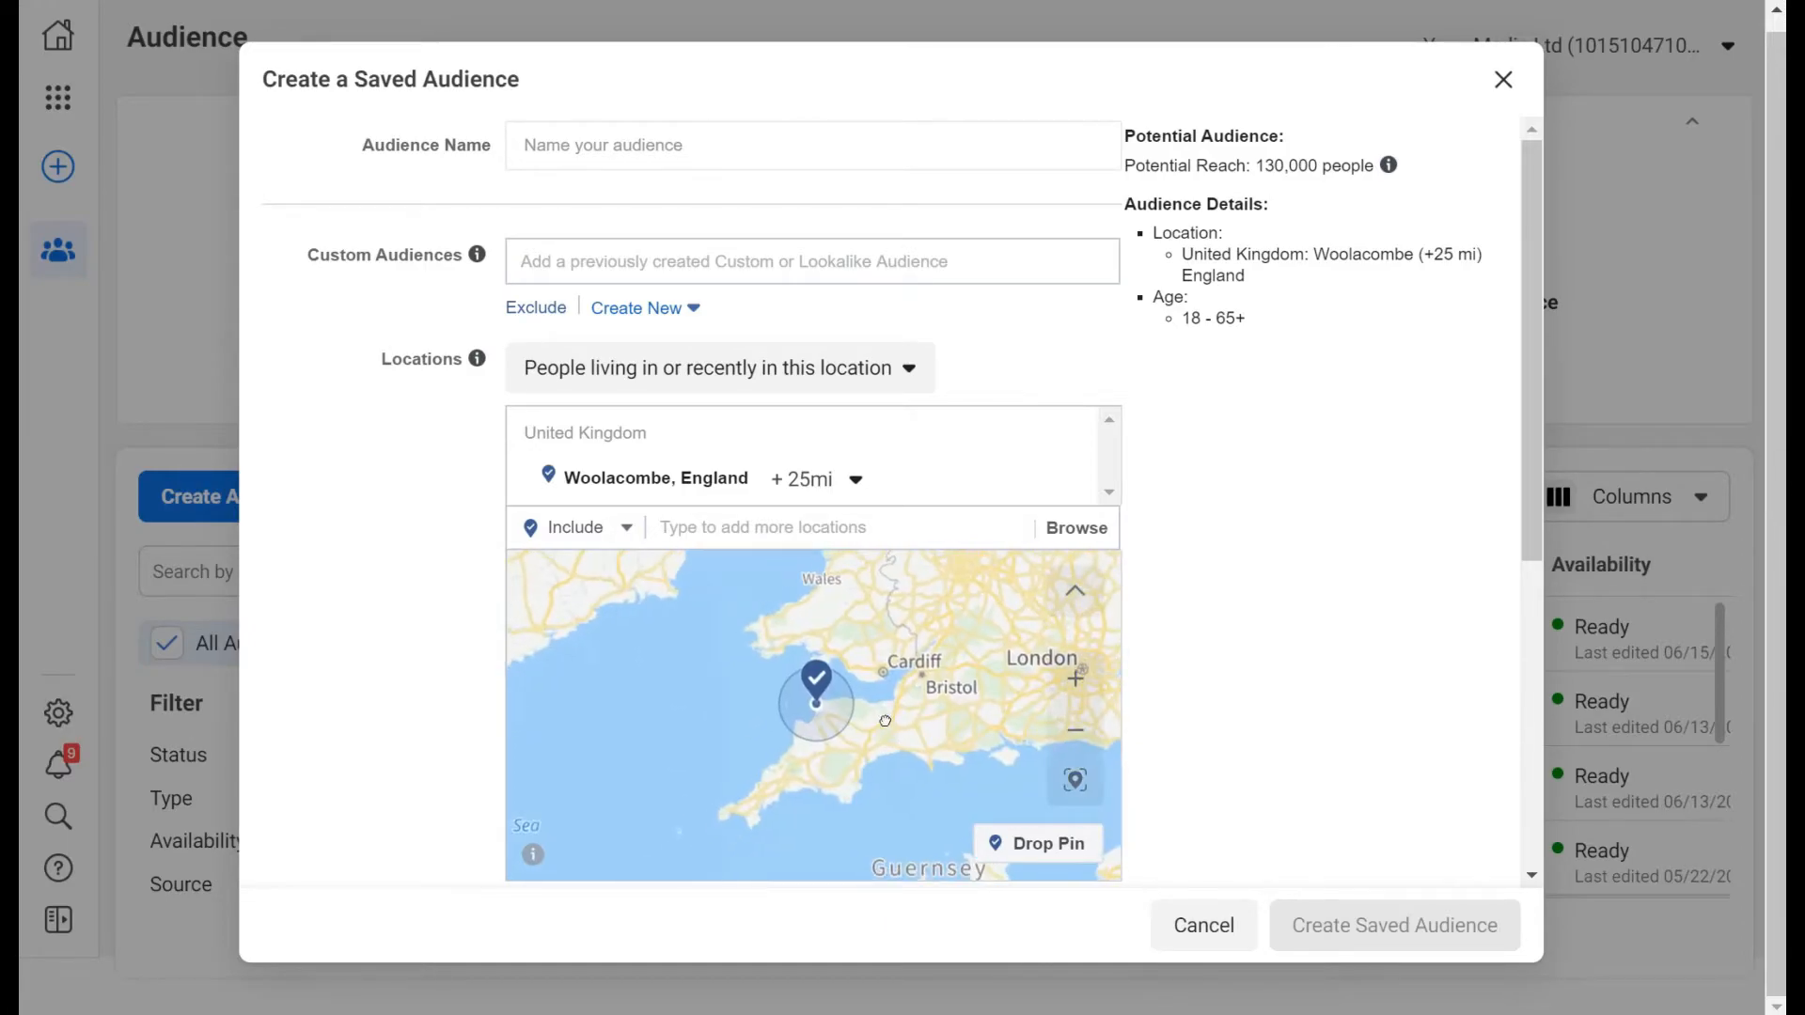
Frame Woolacombe's 25-mile radius on the map and show the location targeting type choices.
{"action": "left_click", "coordinate": [1078, 681]}
{"action": "left_click", "coordinate": [1078, 681]}
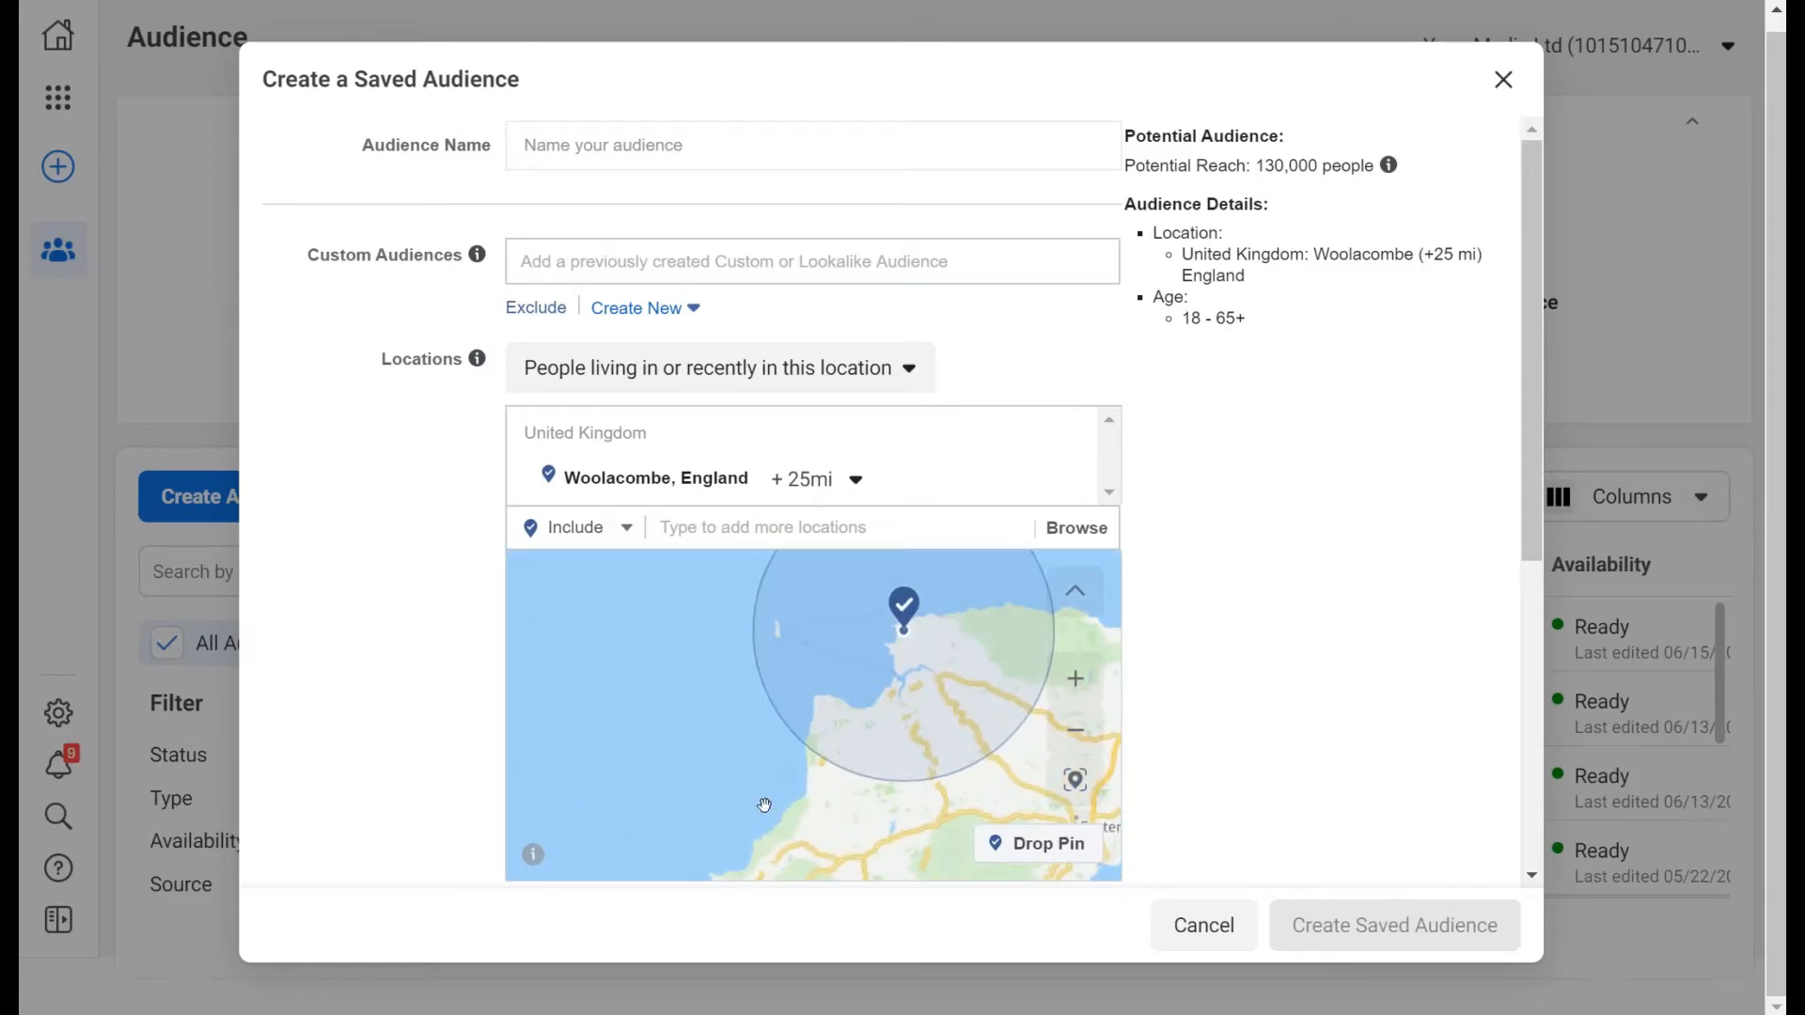
{"action": "left_click_drag", "start_coordinate": [773, 814], "coordinate": [653, 774]}
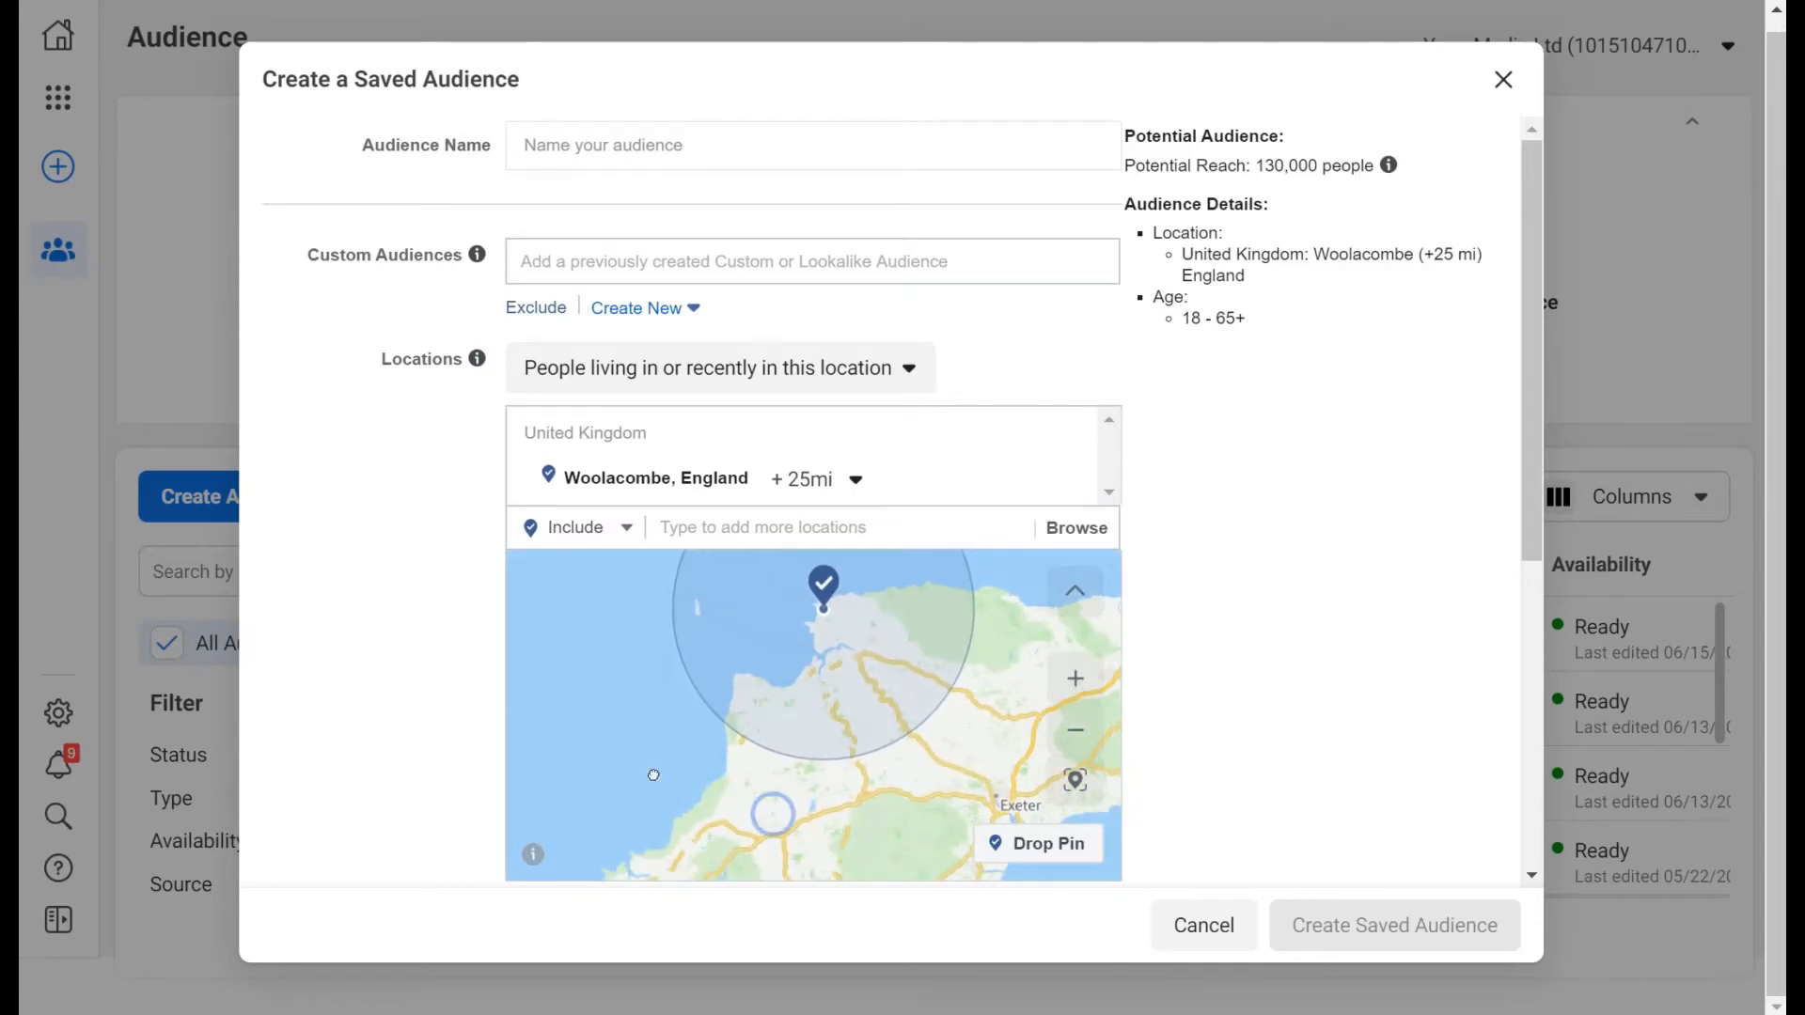
{"action": "left_click", "coordinate": [1057, 686]}
{"action": "left_click_drag", "start_coordinate": [818, 573], "coordinate": [842, 712]}
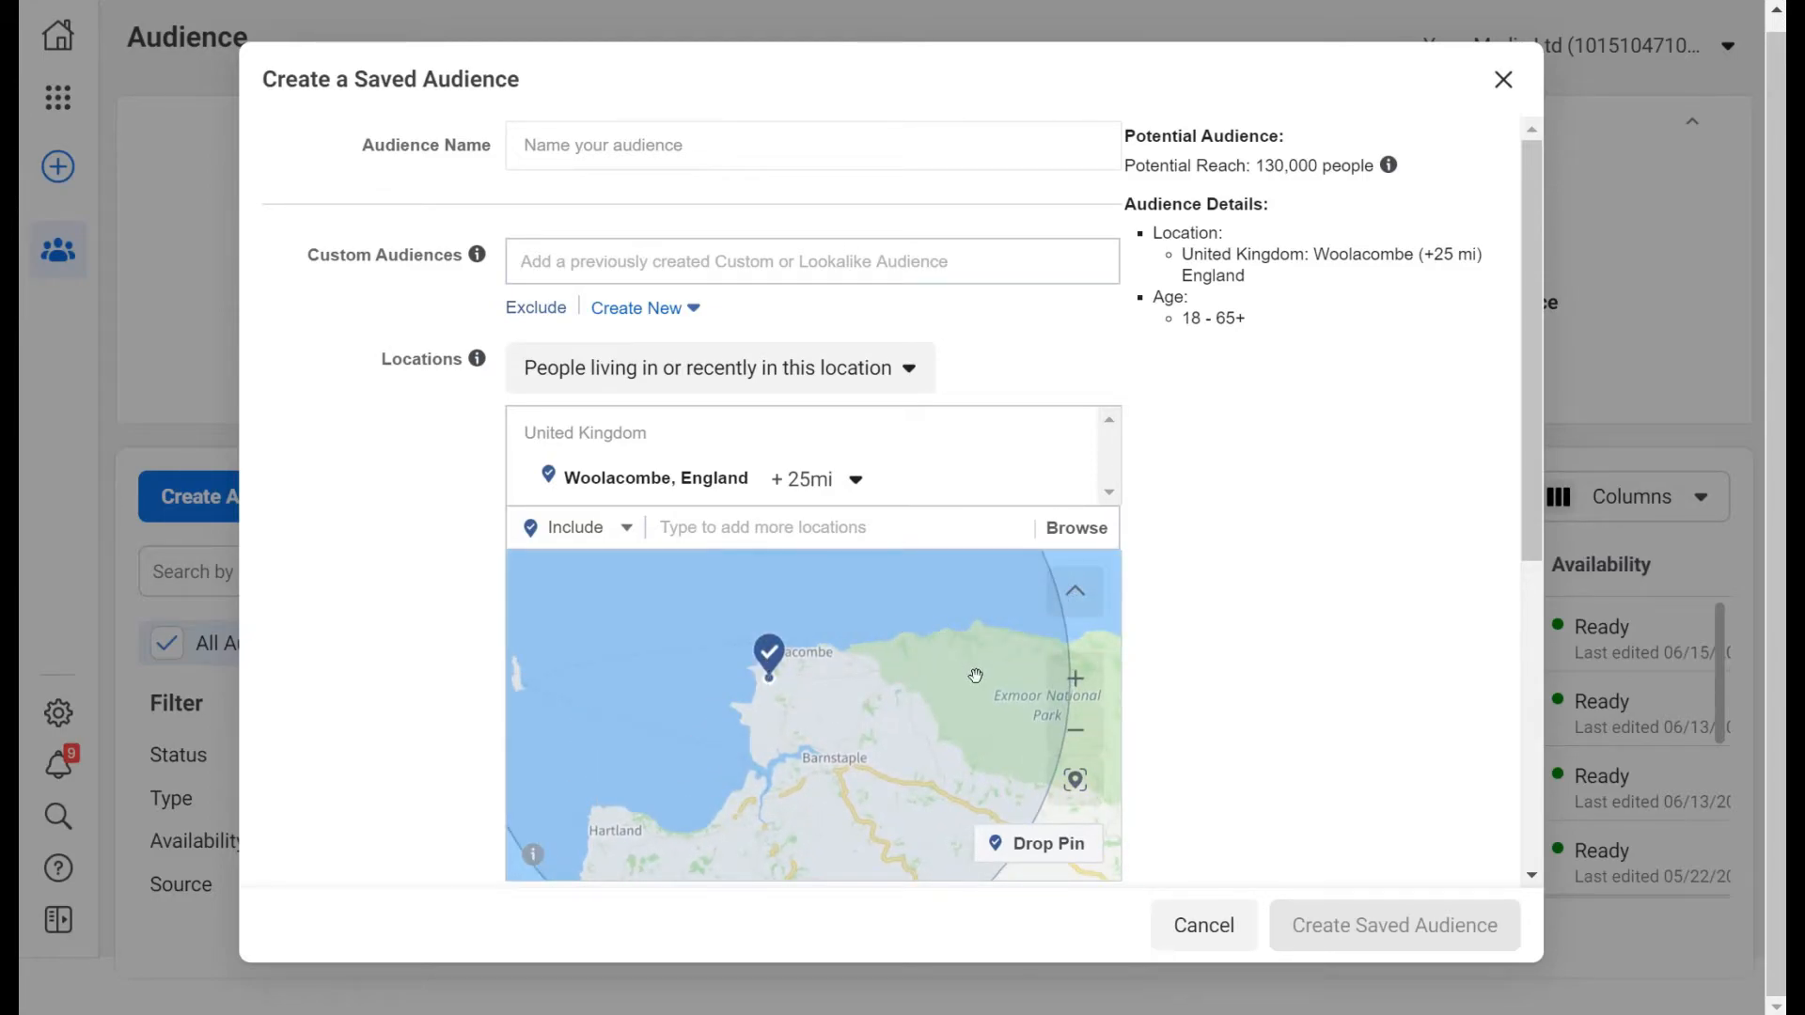
{"action": "left_click_drag", "start_coordinate": [973, 668], "coordinate": [916, 589]}
{"action": "left_click_drag", "start_coordinate": [784, 781], "coordinate": [763, 715]}
{"action": "left_click_drag", "start_coordinate": [832, 641], "coordinate": [827, 742]}
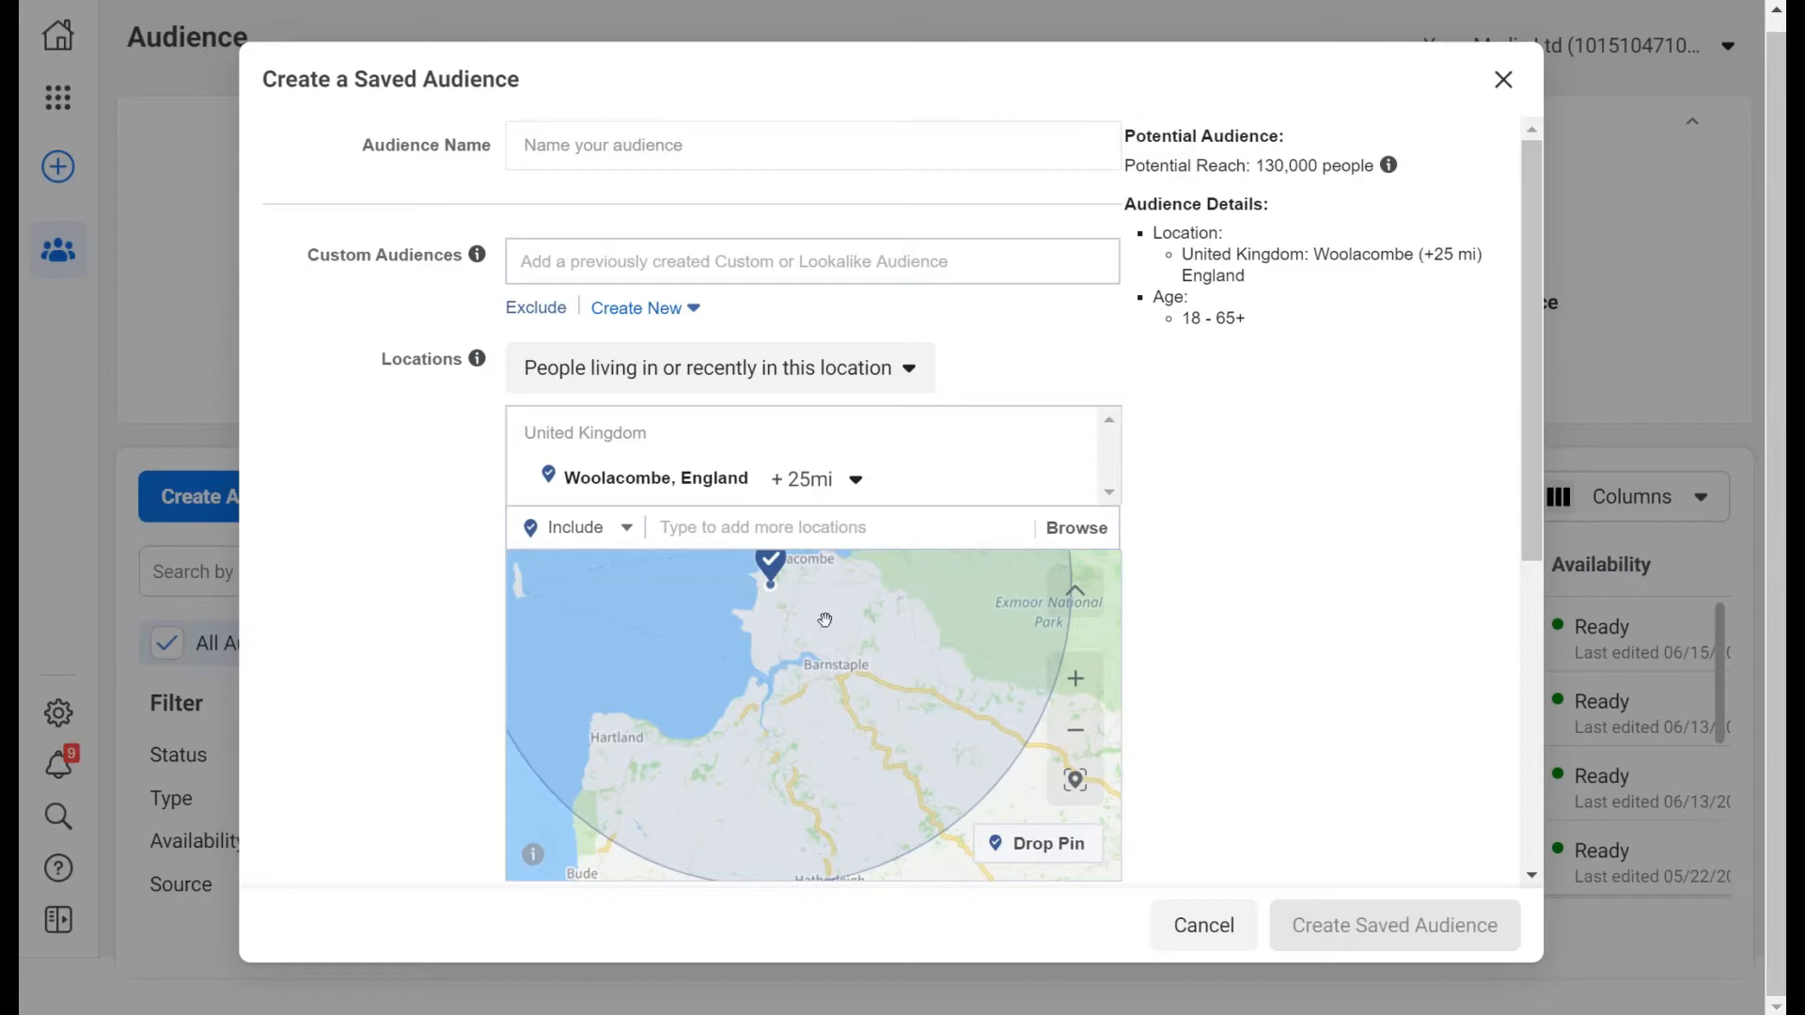
{"action": "left_click_drag", "start_coordinate": [818, 608], "coordinate": [831, 617]}
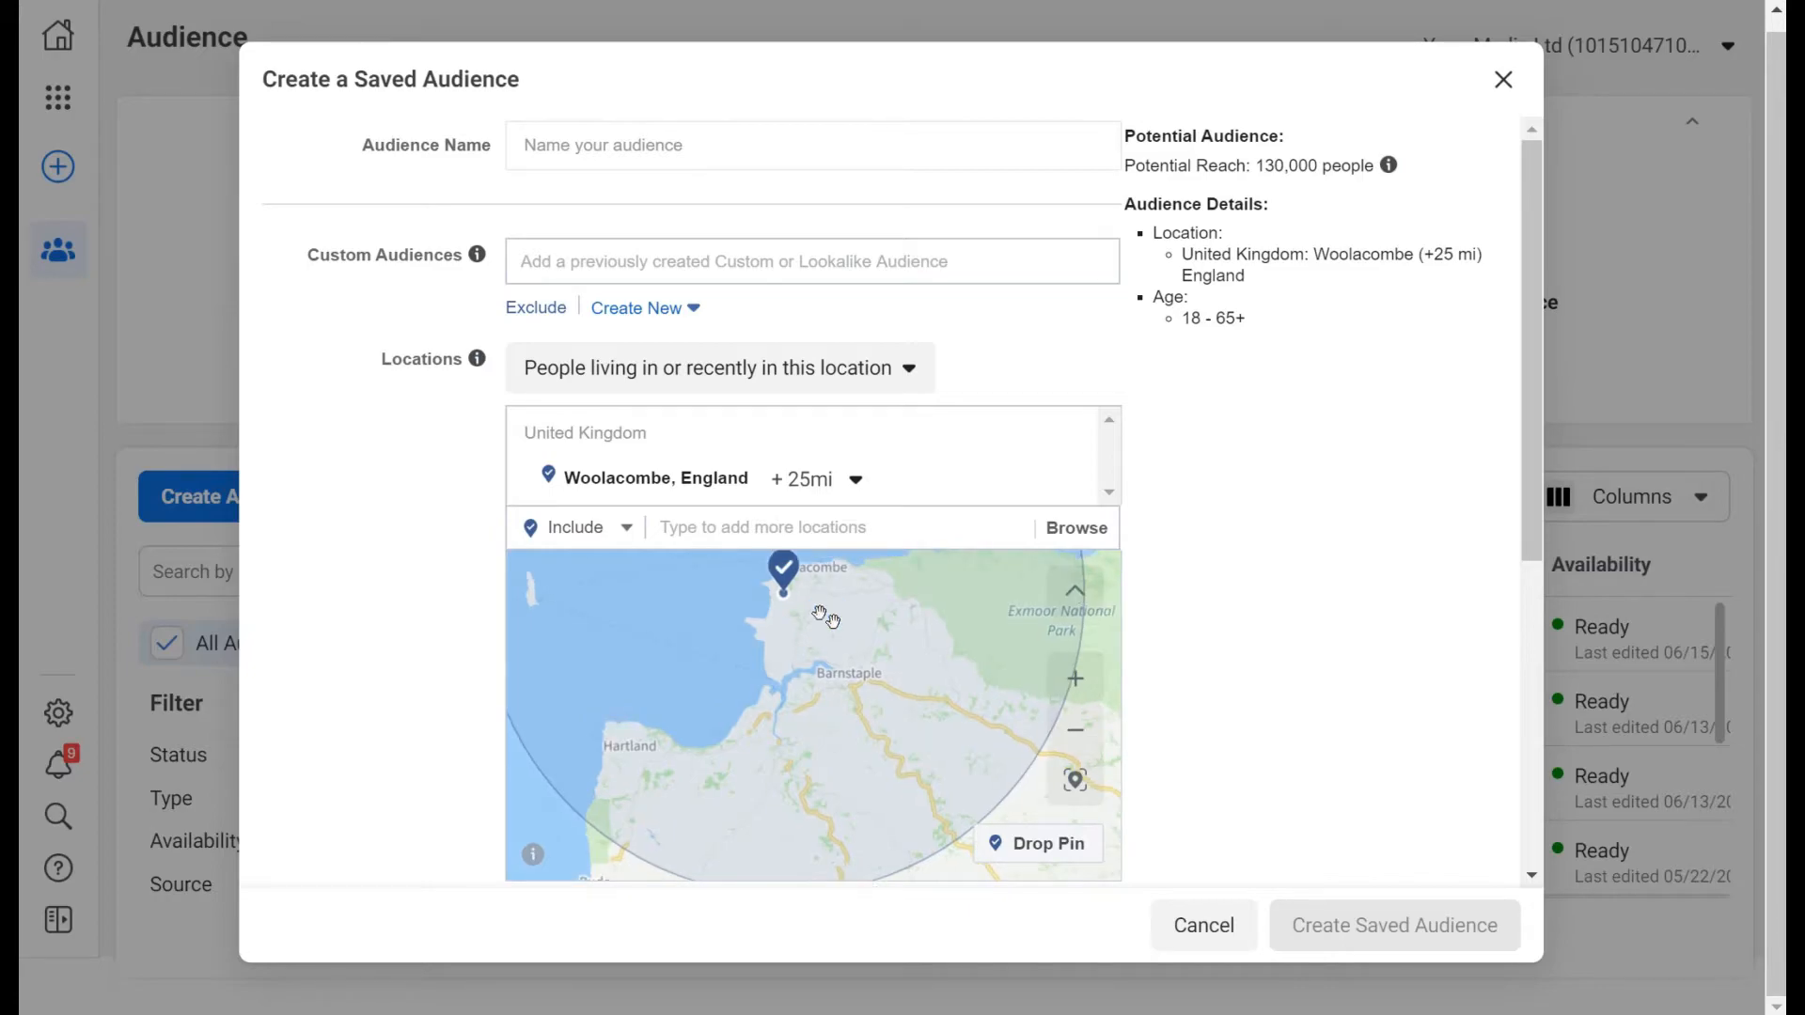
{"action": "left_click", "coordinate": [857, 376]}
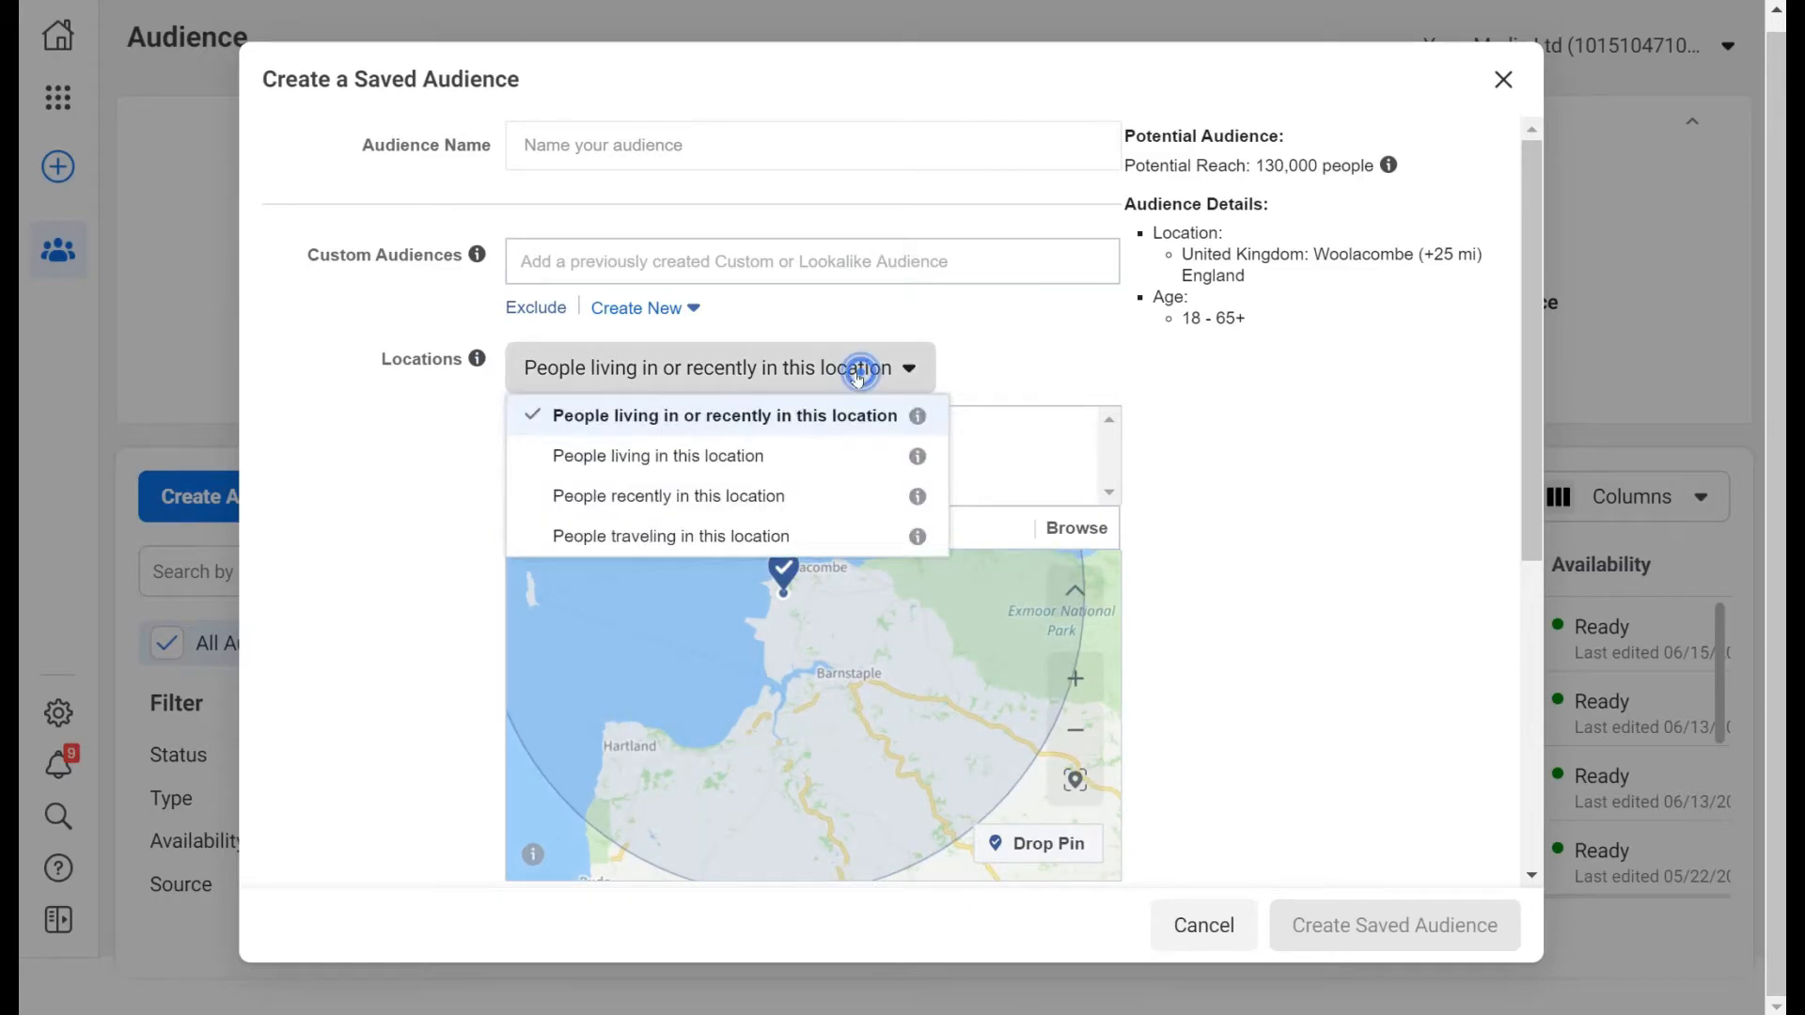
Target people traveling in Woolacombe and cut its radius to 17 miles.
{"action": "left_click", "coordinate": [767, 538]}
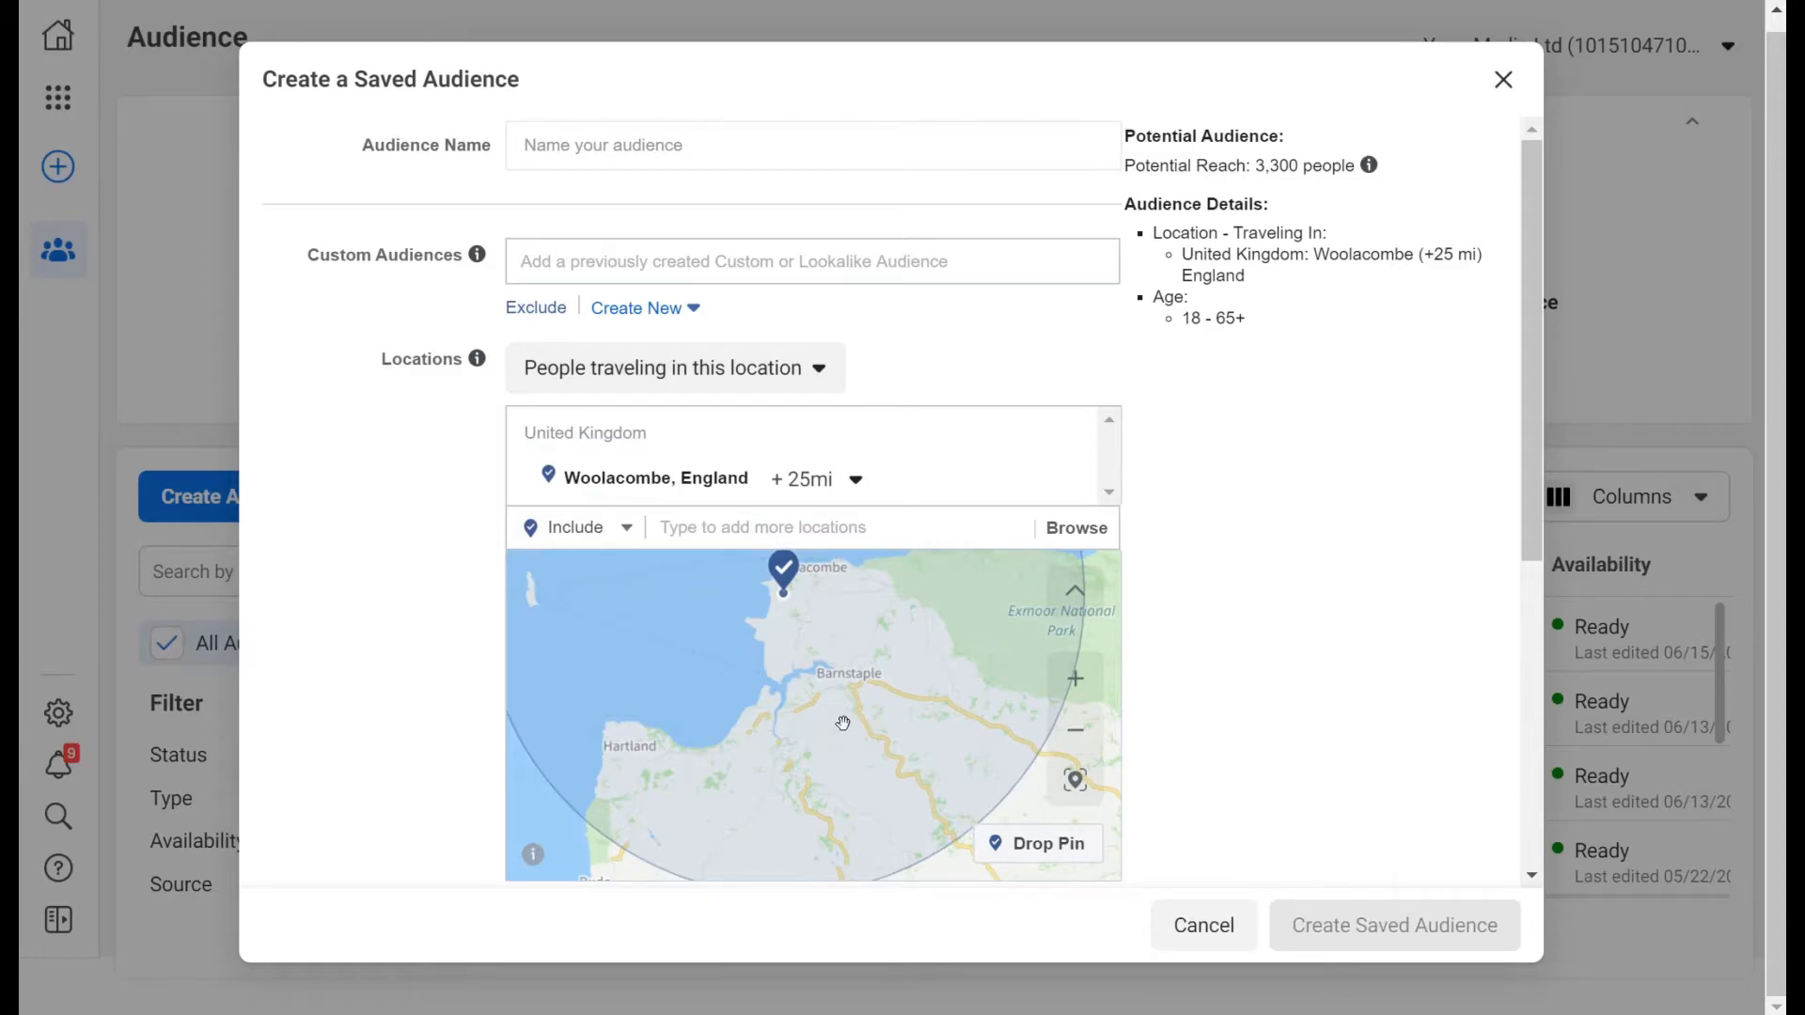
{"action": "left_click_drag", "start_coordinate": [843, 723], "coordinate": [843, 779]}
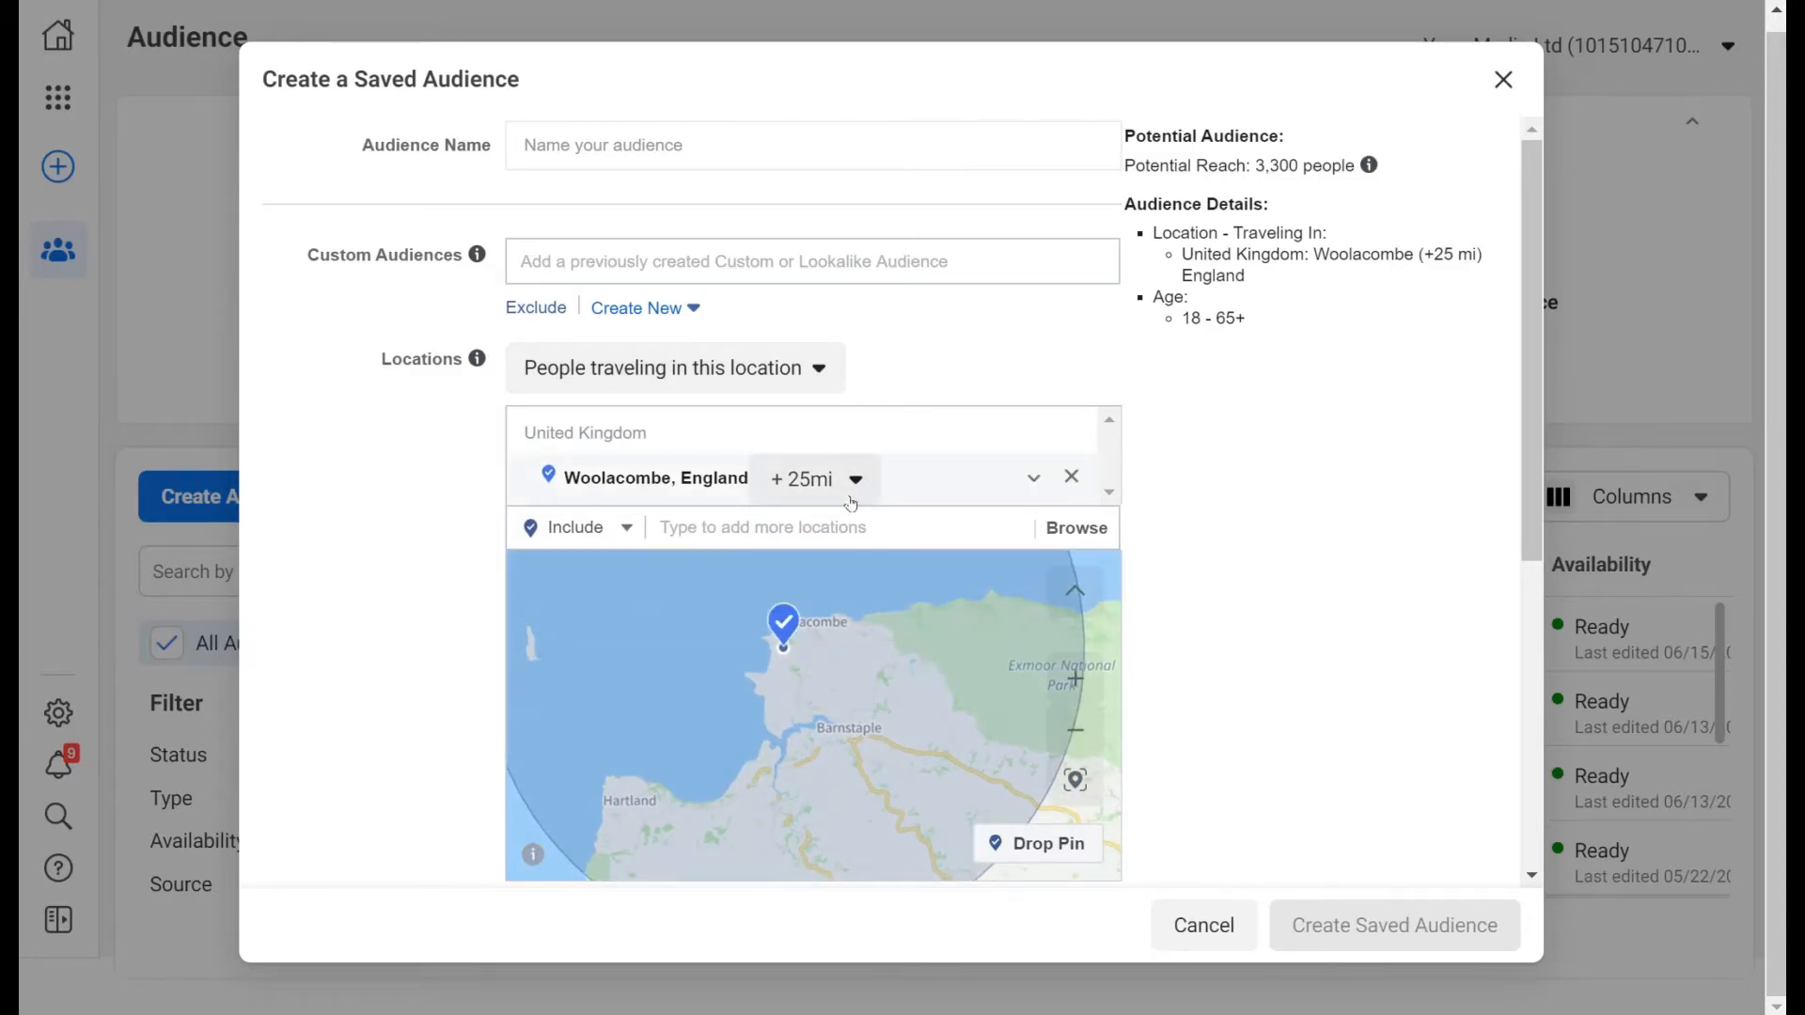
{"action": "left_click", "coordinate": [852, 484]}
{"action": "left_click_drag", "start_coordinate": [848, 665], "coordinate": [838, 666]}
{"action": "left_click", "coordinate": [966, 672]}
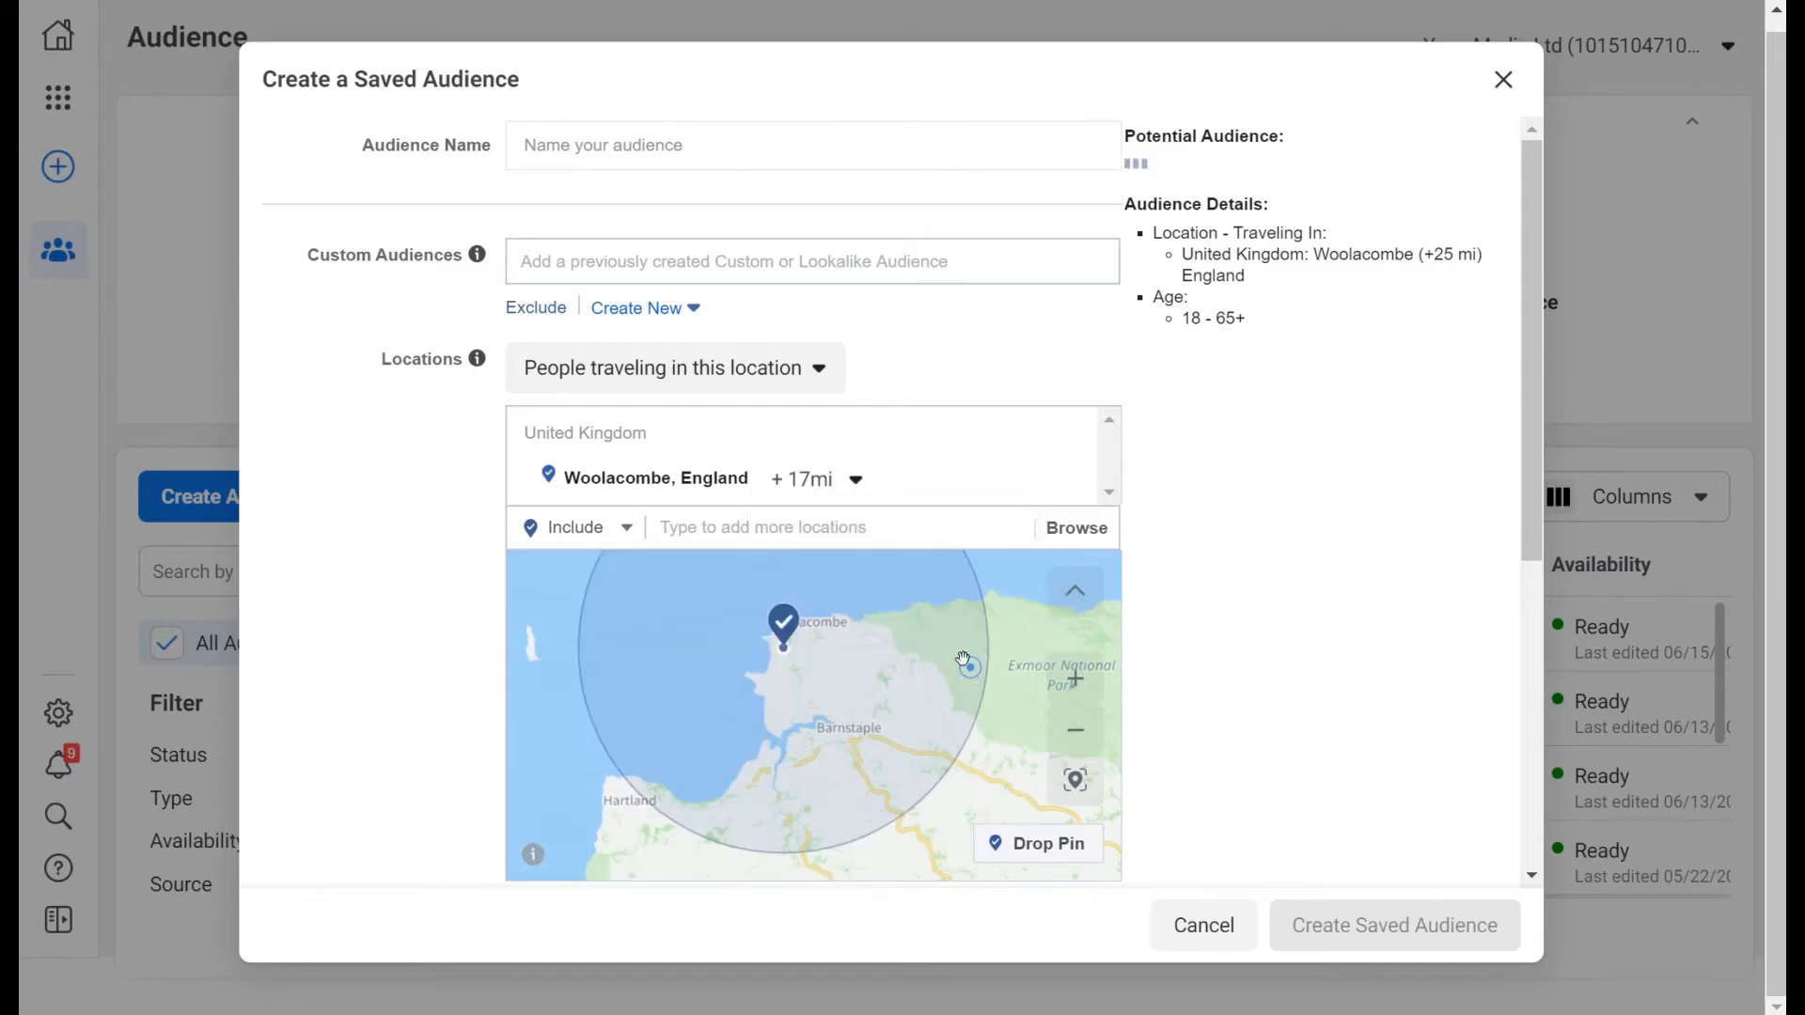
Set the Woolacombe radius to 15 miles, dropping potential reach to 2,400.
{"action": "left_click", "coordinate": [818, 479]}
{"action": "left_click_drag", "start_coordinate": [824, 666], "coordinate": [829, 670]}
{"action": "left_click", "coordinate": [927, 488]}
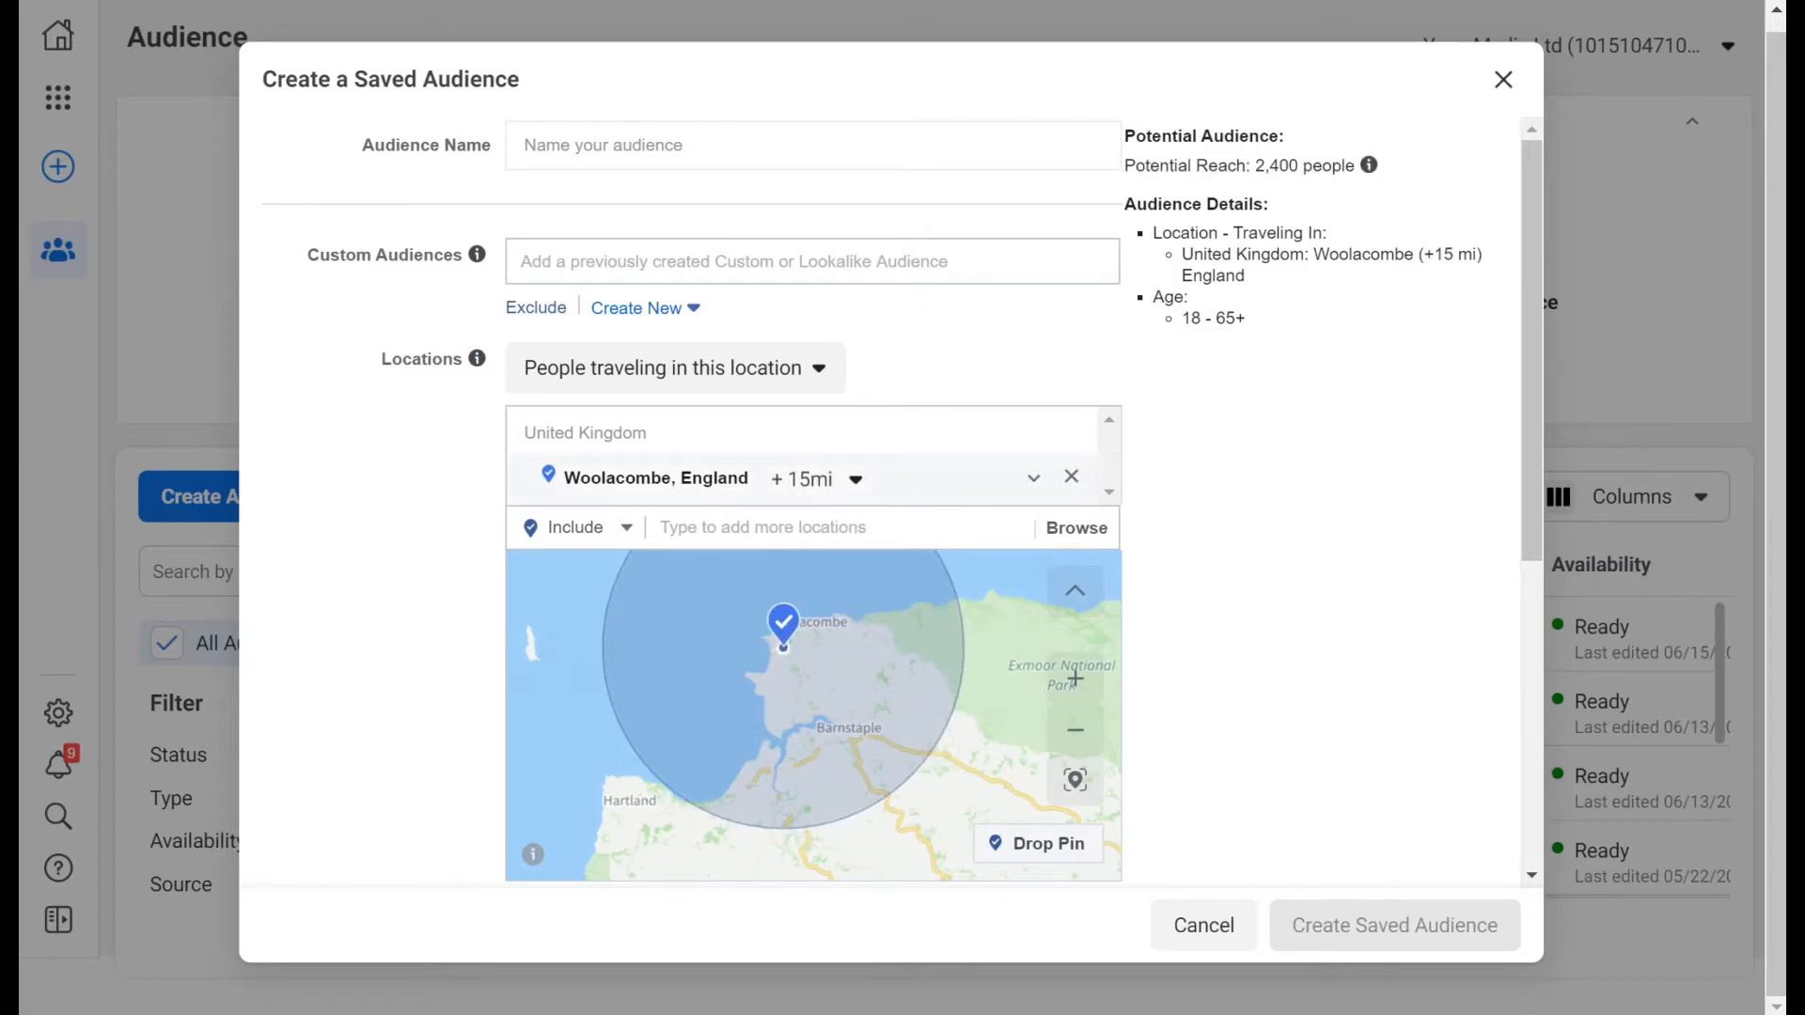
{"action": "left_click_drag", "start_coordinate": [1256, 165], "coordinate": [1298, 165]}
{"action": "left_click", "coordinate": [1230, 430]}
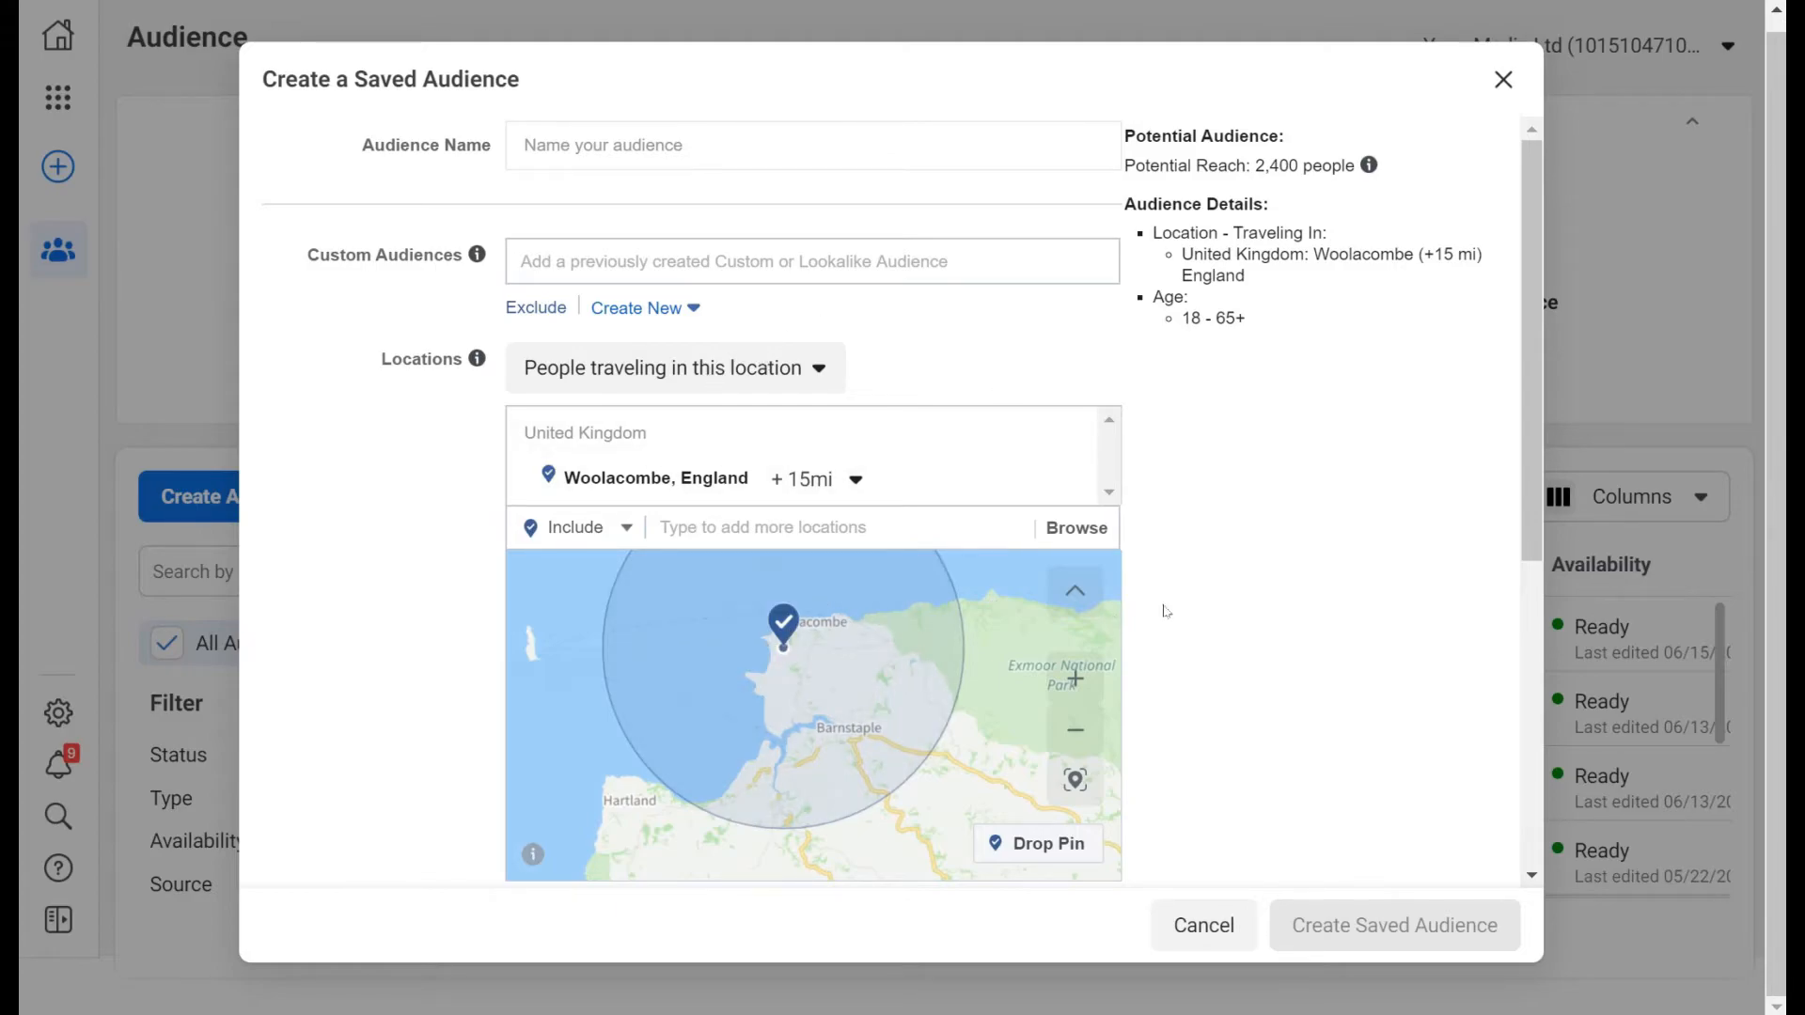
{"action": "scroll", "coordinate": [1194, 586], "scroll_direction": "down", "scroll_amount": 6}
{"action": "scroll", "coordinate": [1194, 587], "scroll_direction": "up", "scroll_amount": 2}
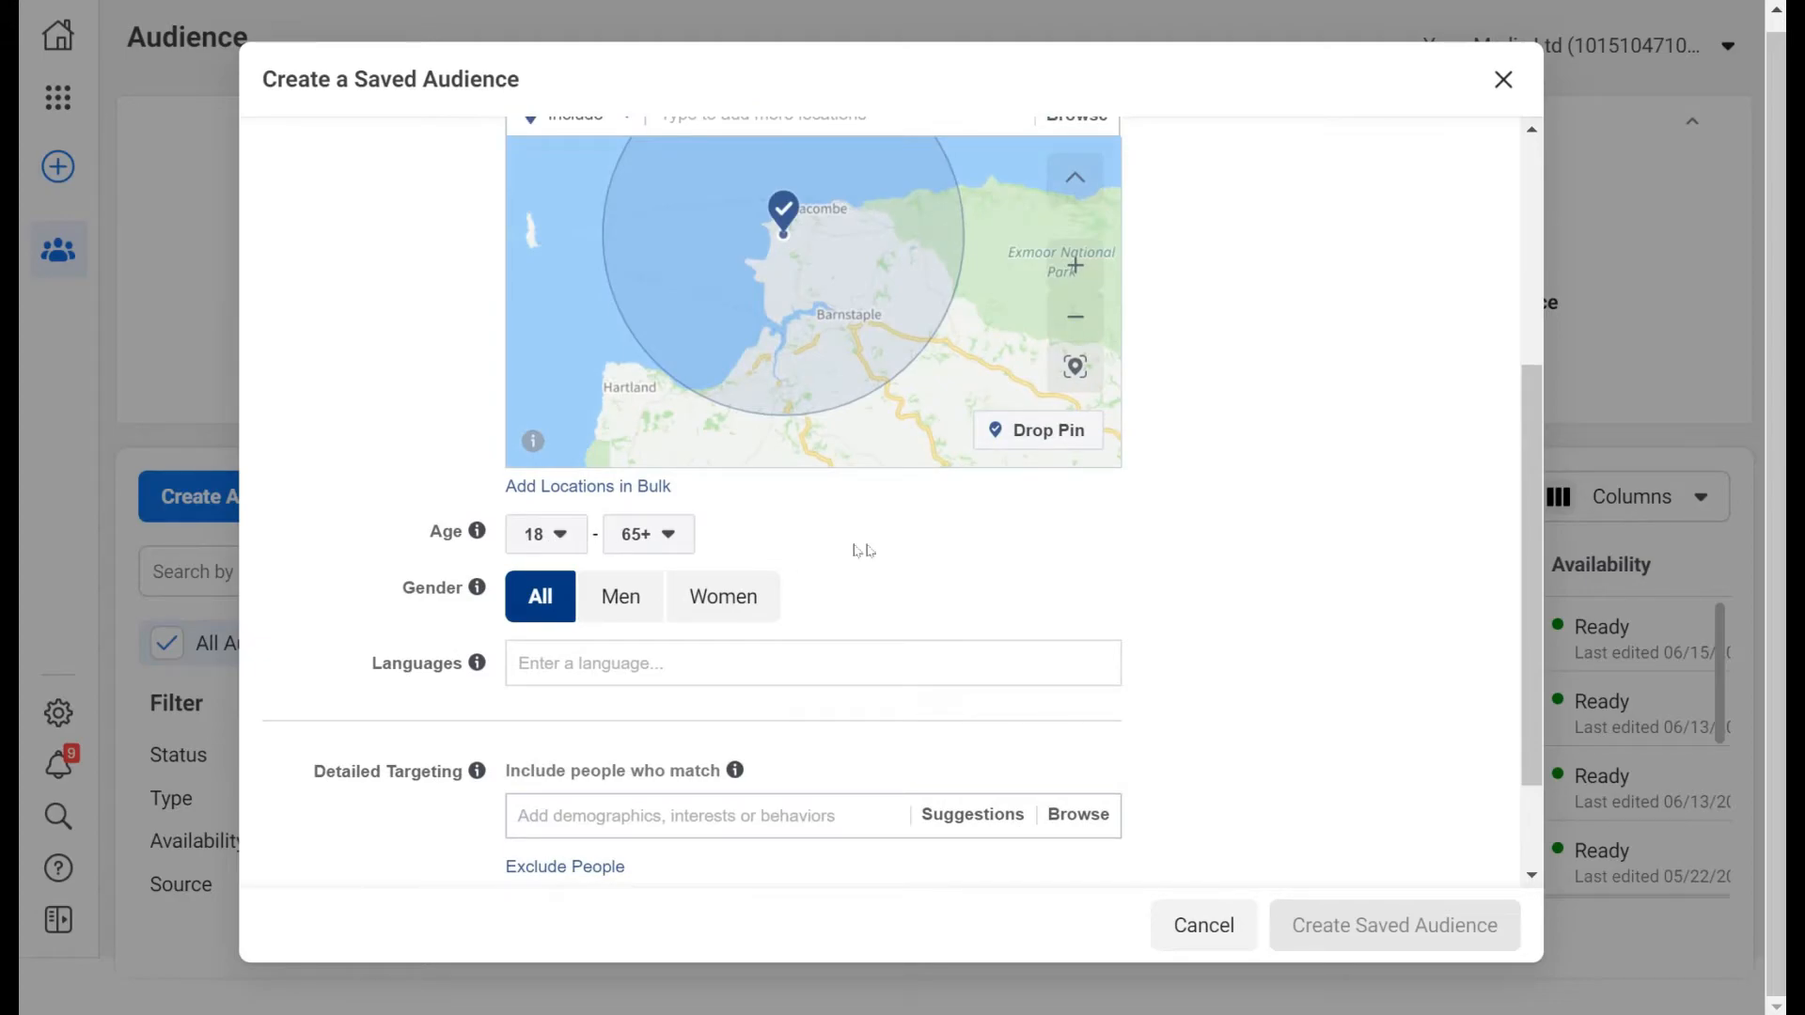
{"action": "scroll", "coordinate": [1208, 538], "scroll_direction": "up", "scroll_amount": 3}
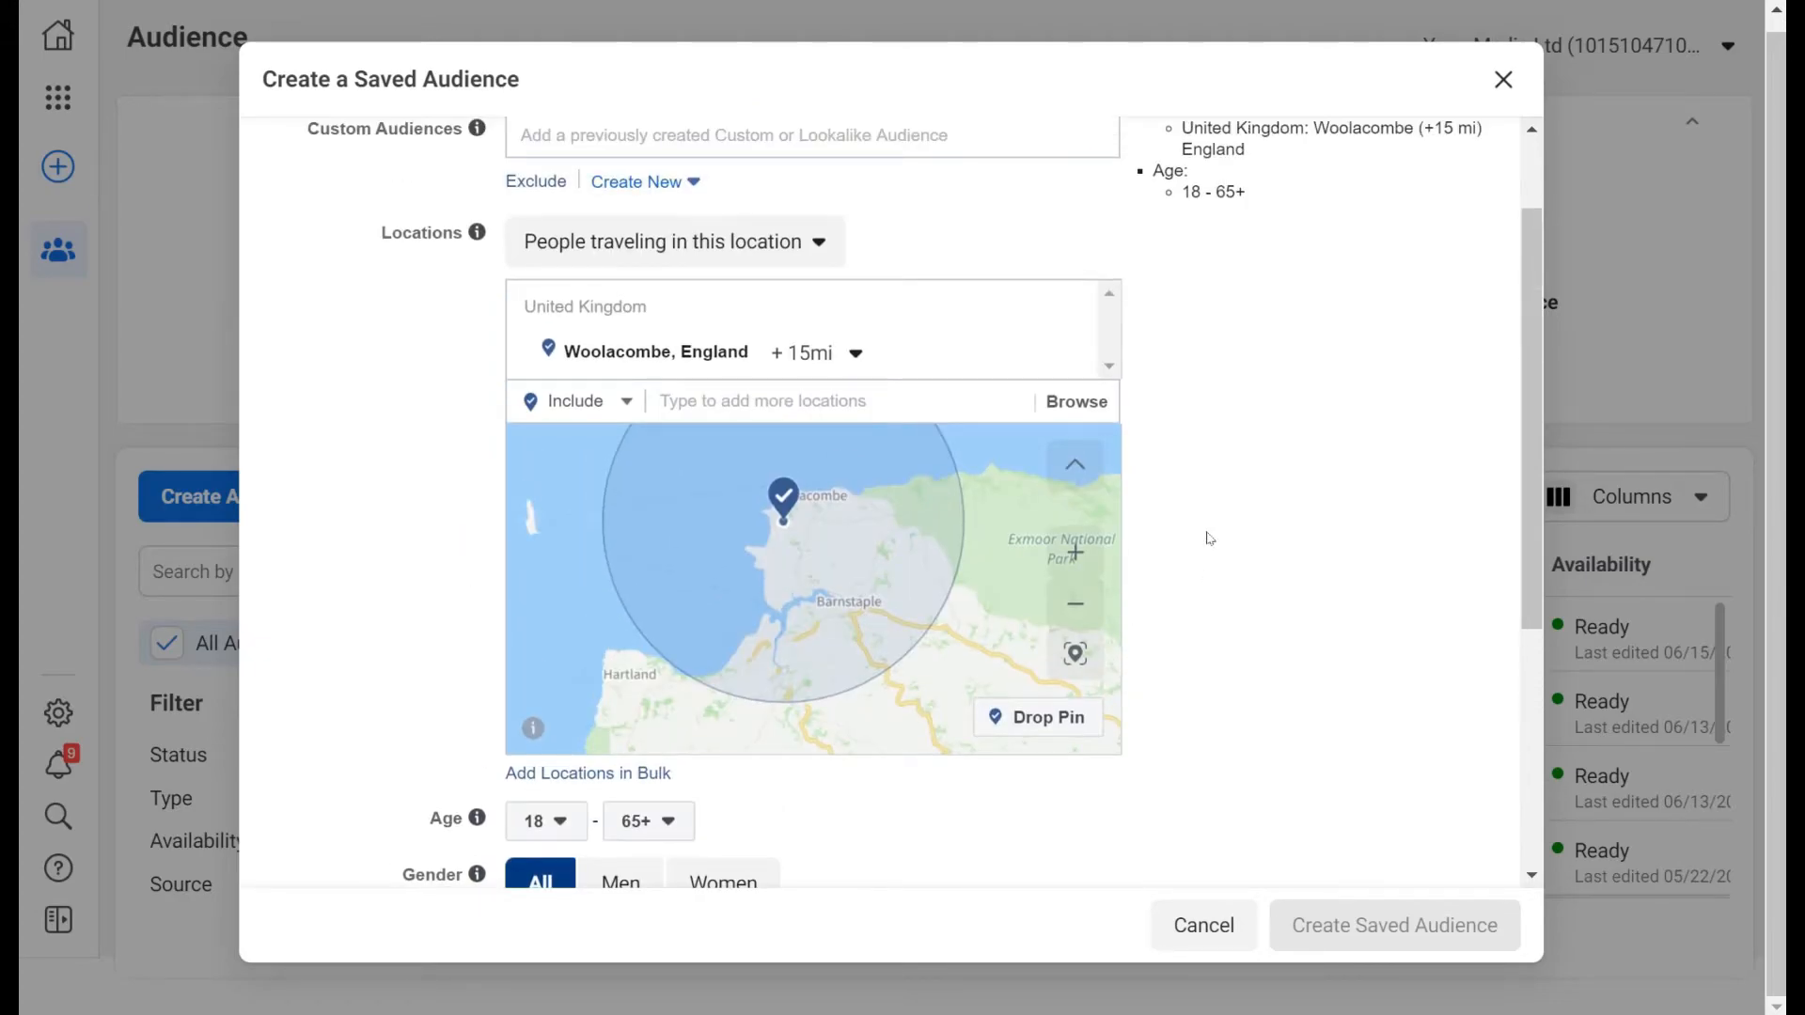
{"action": "scroll", "coordinate": [1209, 537], "scroll_direction": "down", "scroll_amount": 2}
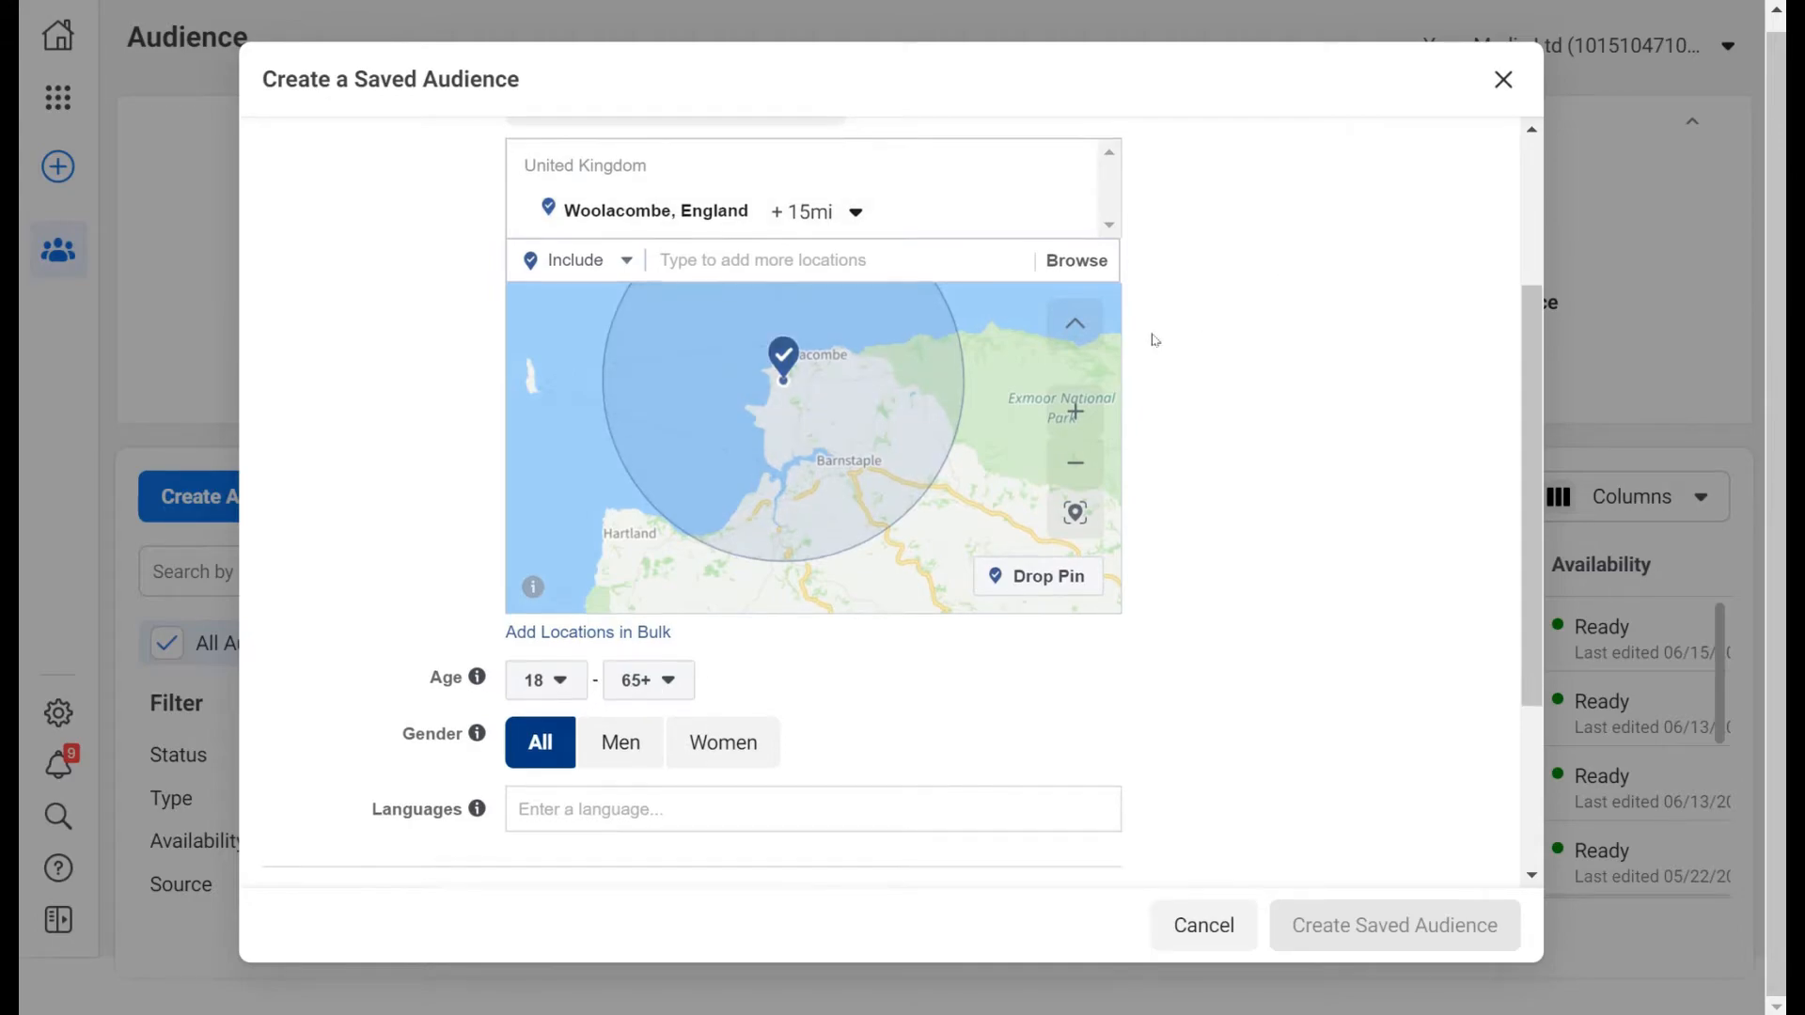
{"action": "scroll", "coordinate": [1156, 340], "scroll_direction": "up", "scroll_amount": 2}
{"action": "scroll", "coordinate": [922, 560], "scroll_direction": "down", "scroll_amount": 4}
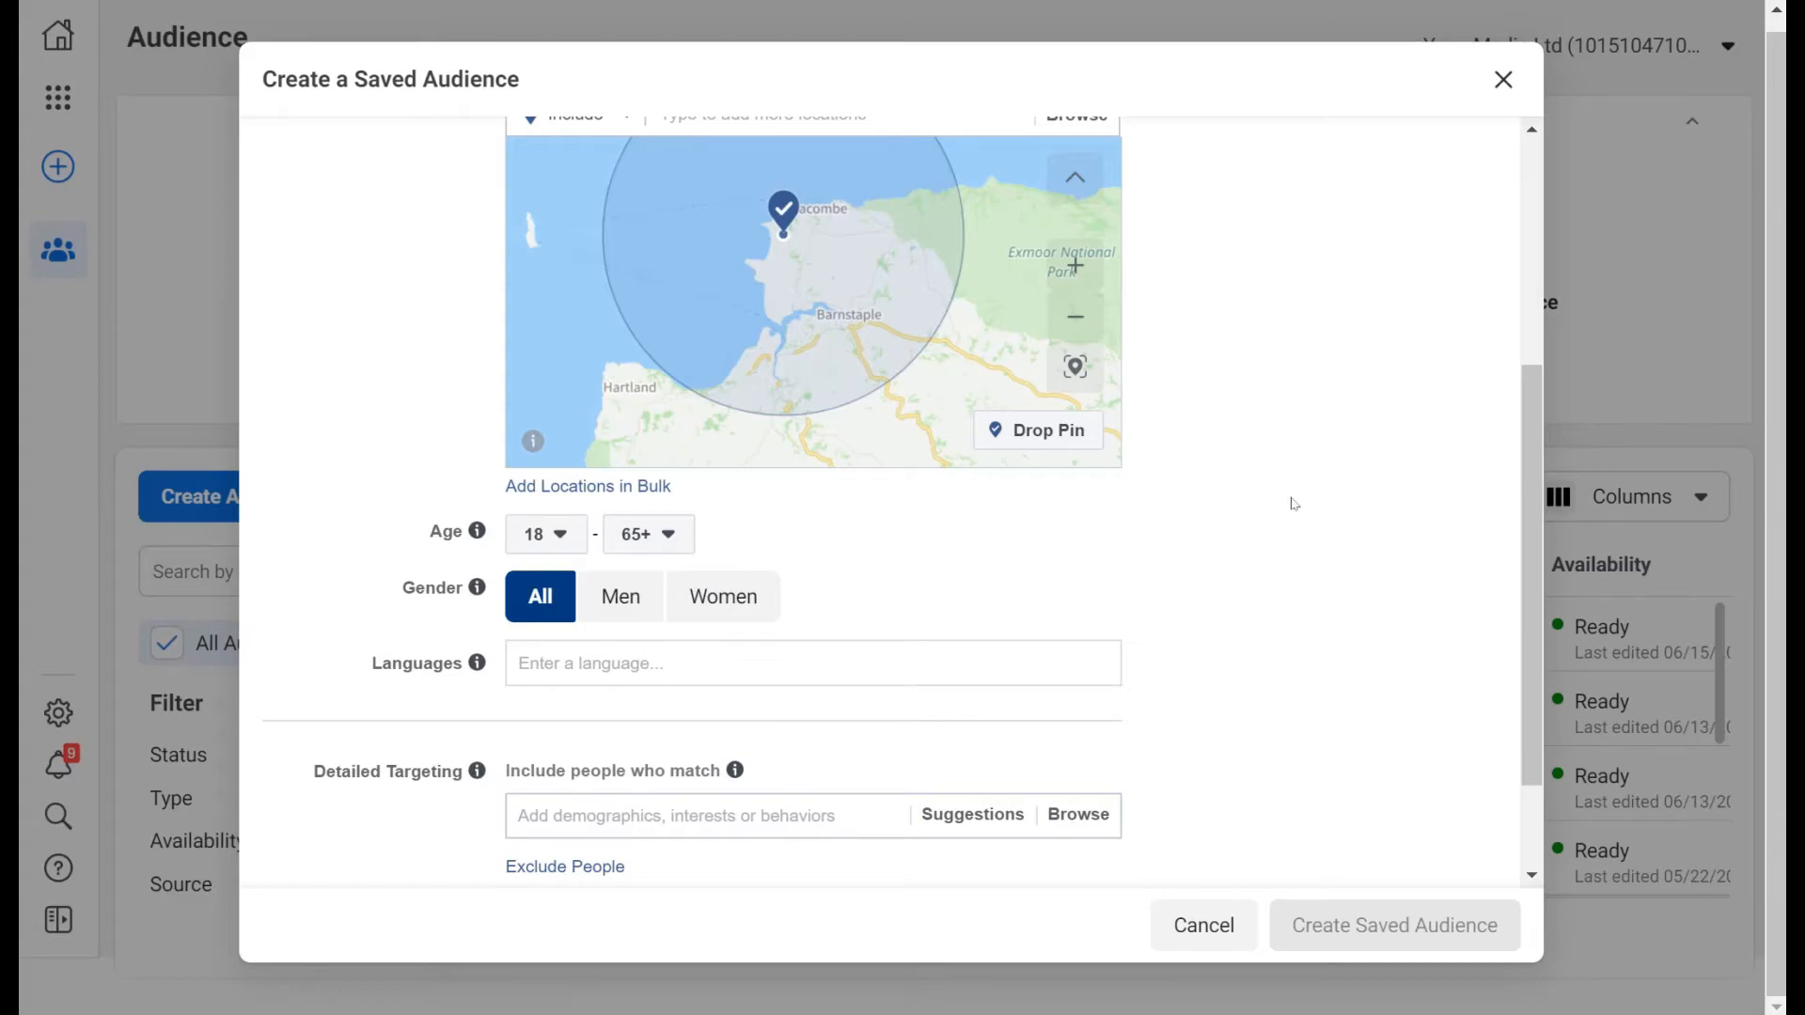
{"action": "scroll", "coordinate": [1293, 504], "scroll_direction": "up", "scroll_amount": 5}
{"action": "scroll", "coordinate": [1229, 581], "scroll_direction": "down", "scroll_amount": 6}
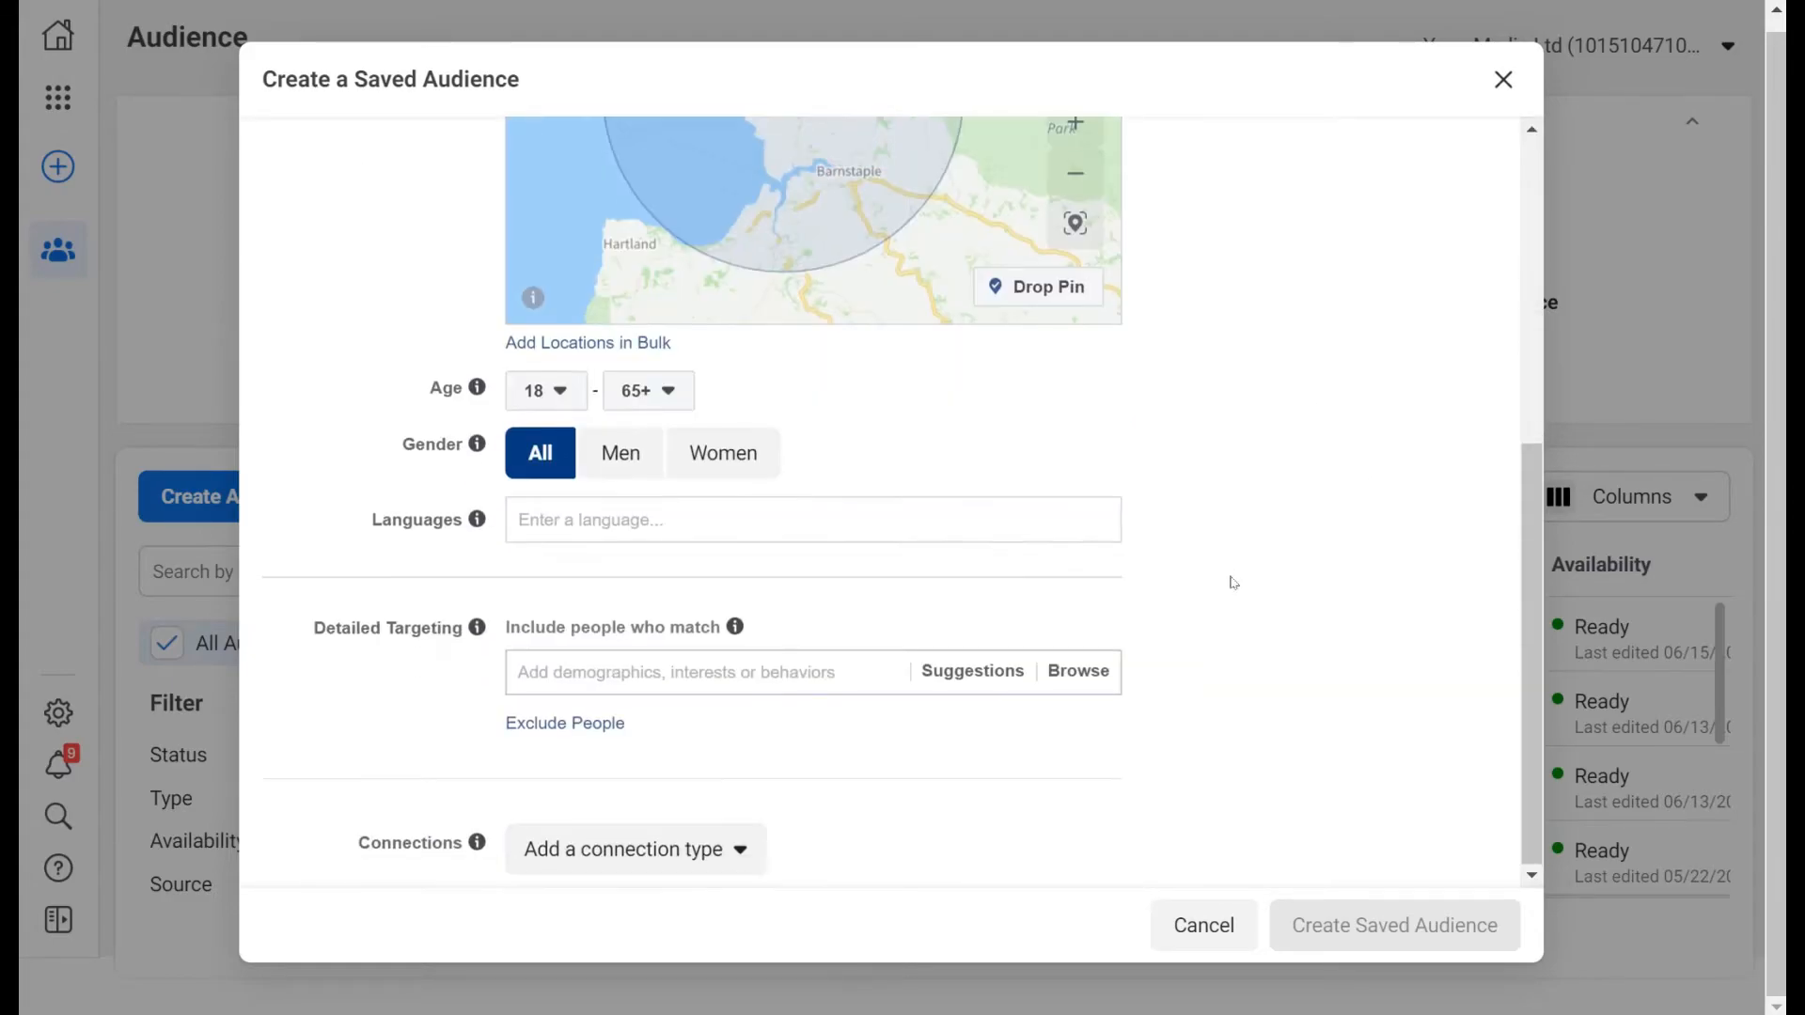
{"action": "left_click", "coordinate": [637, 391]}
{"action": "scroll", "coordinate": [640, 567], "scroll_direction": "up", "scroll_amount": 12}
{"action": "scroll", "coordinate": [648, 564], "scroll_direction": "down", "scroll_amount": 3}
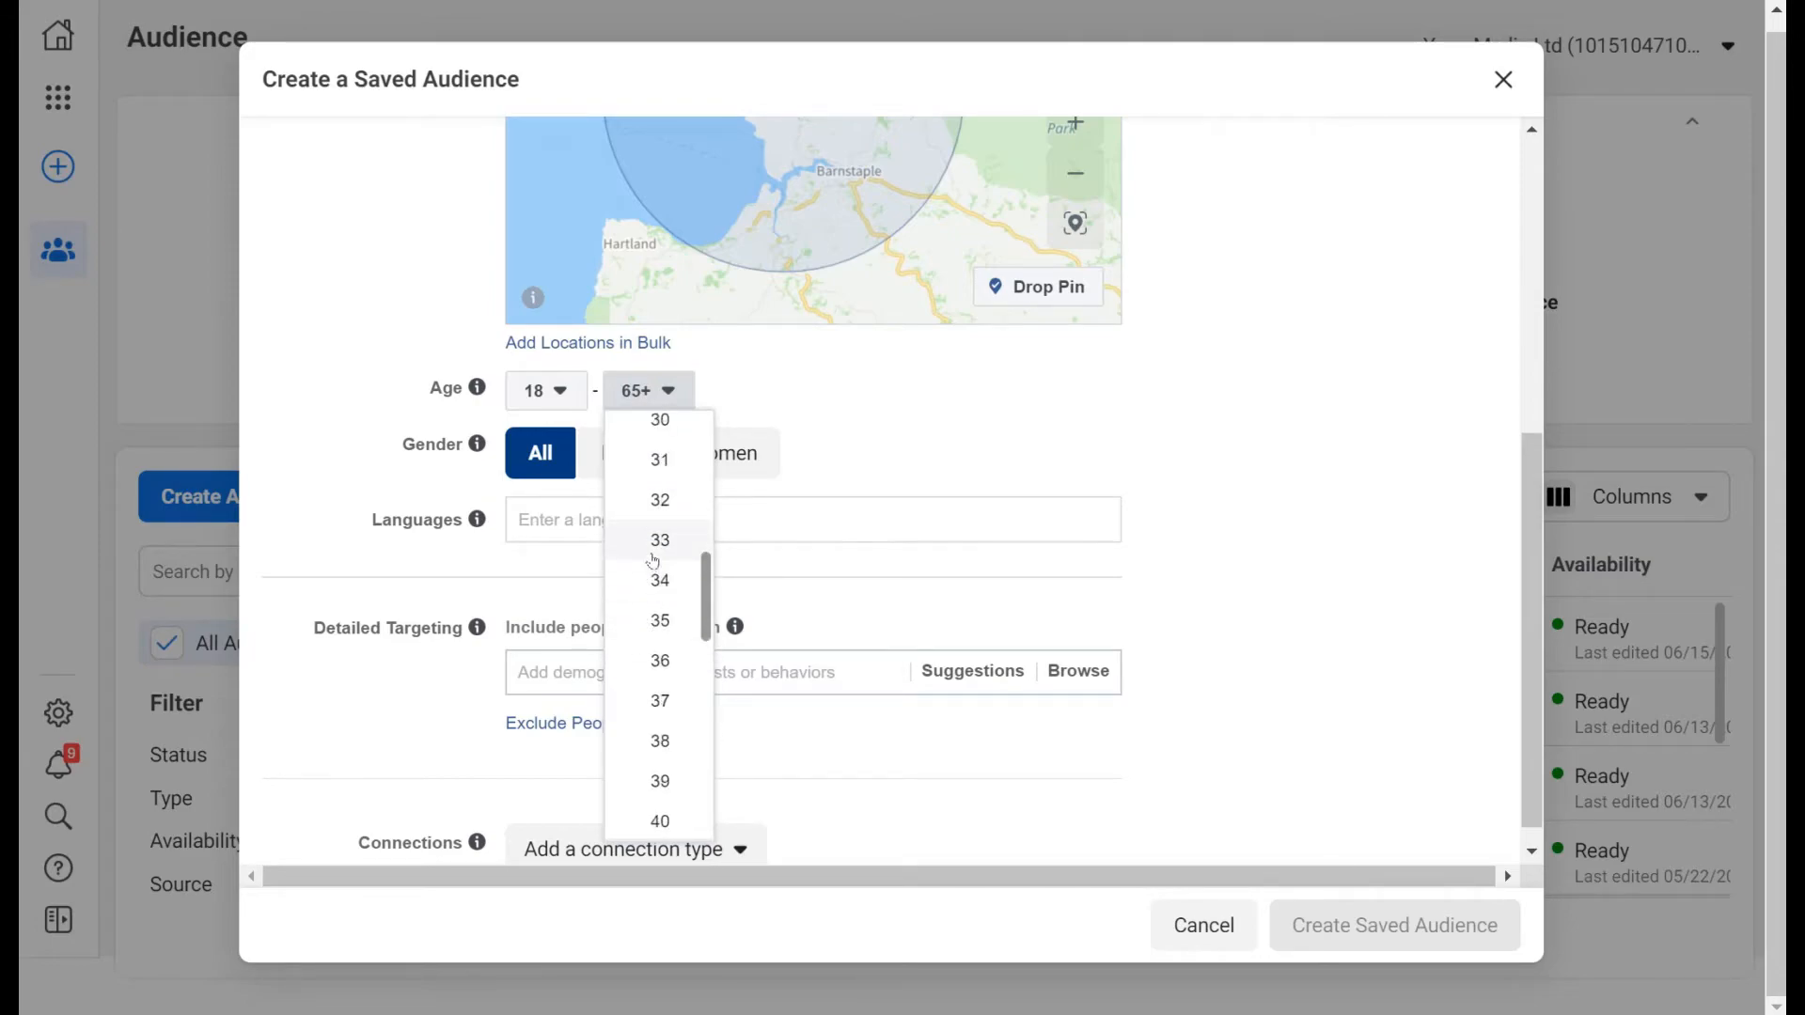
{"action": "left_click", "coordinate": [653, 616]}
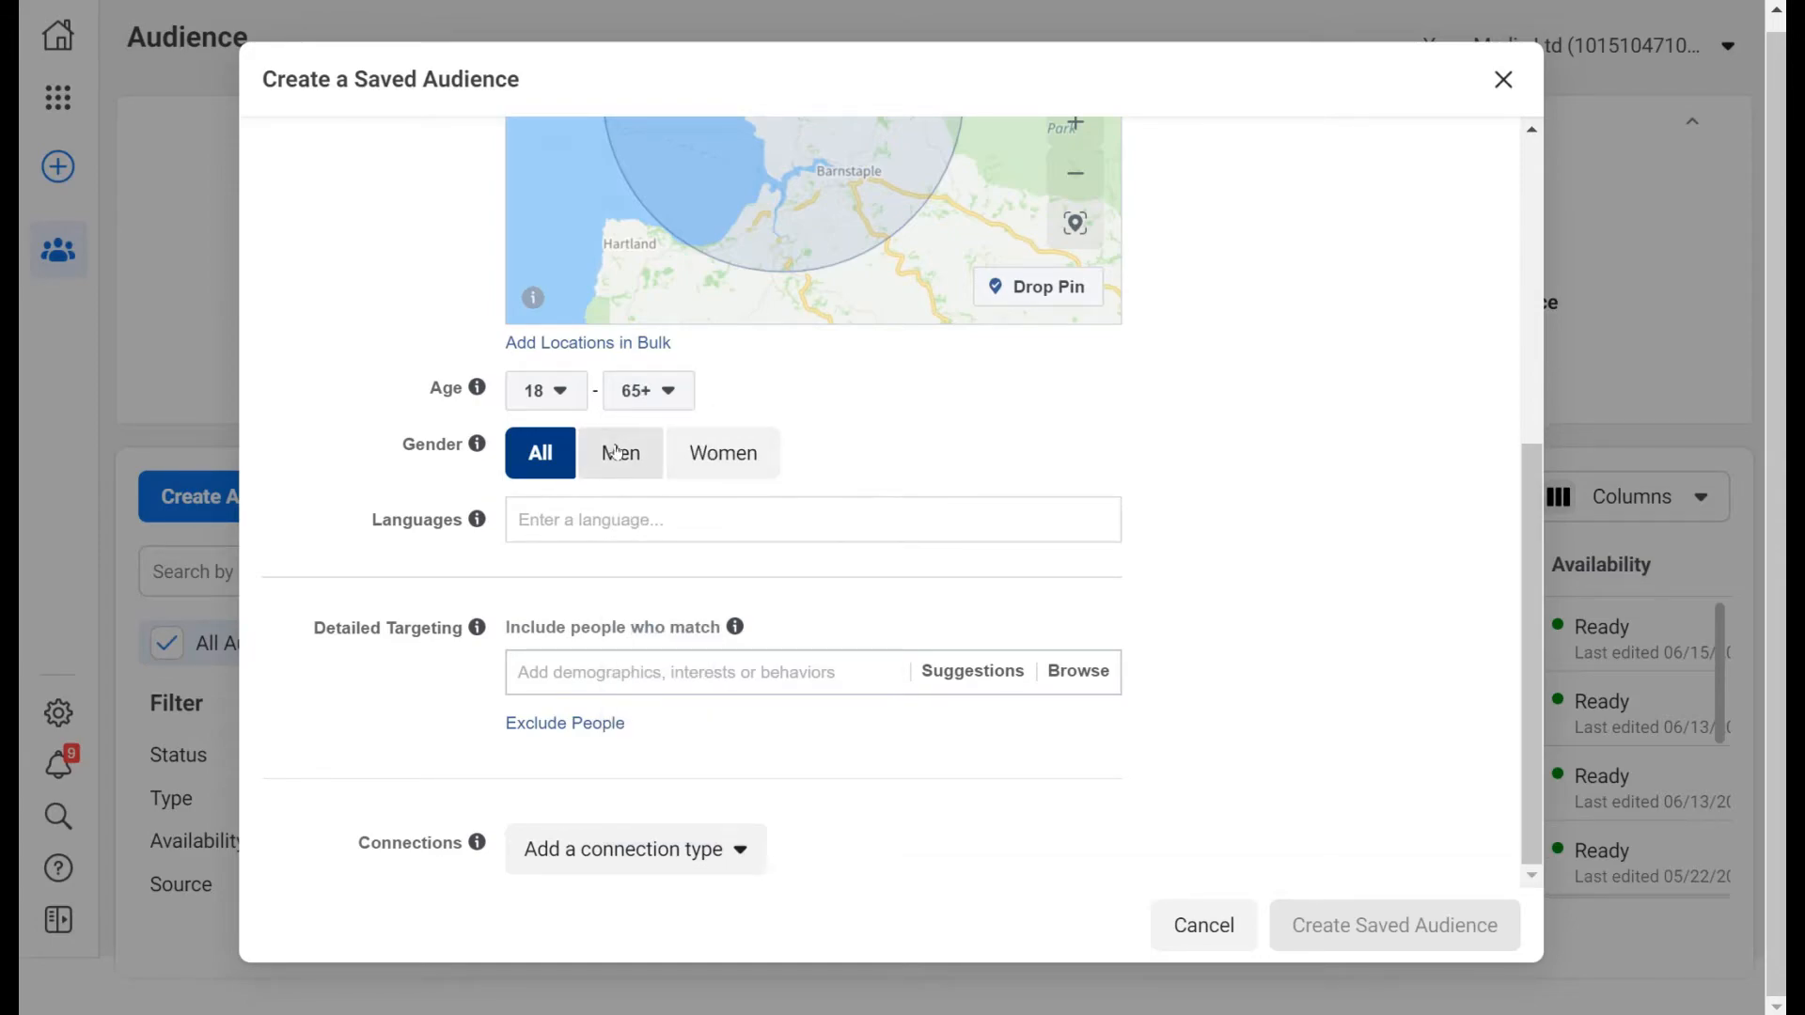
{"action": "left_click", "coordinate": [662, 522]}
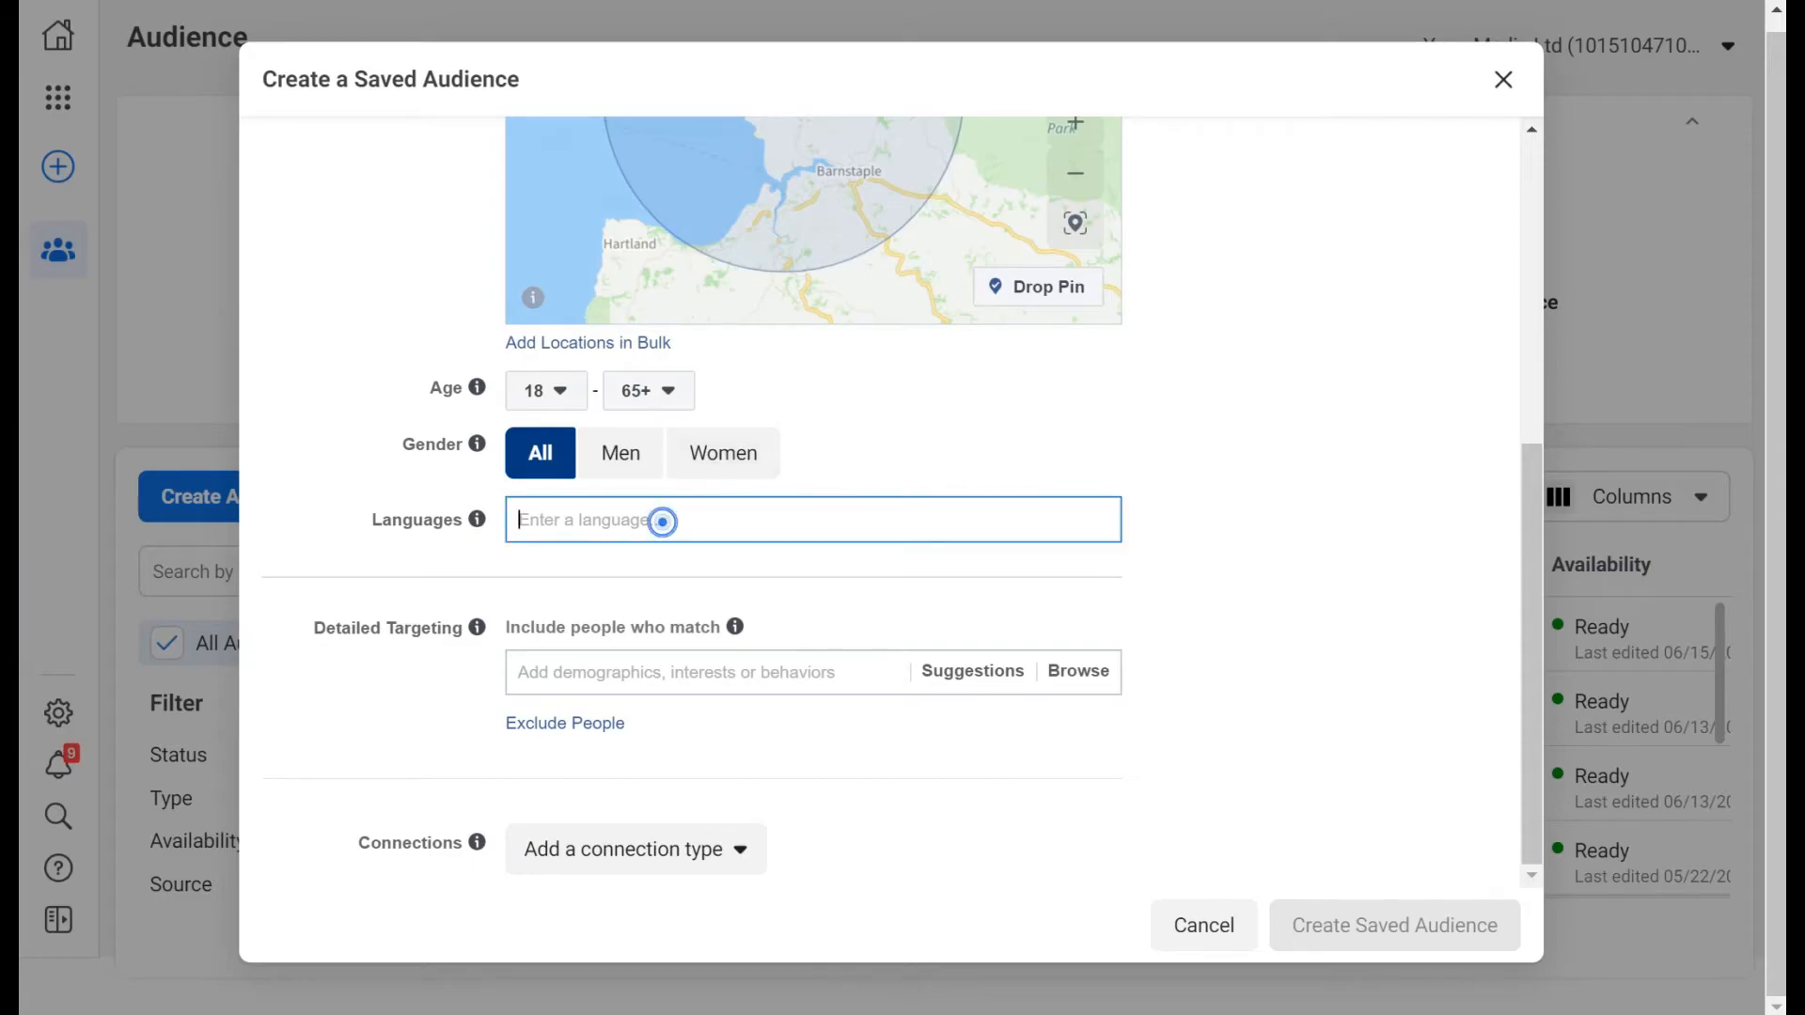
{"action": "mouse_move", "coordinate": [480, 523]}
{"action": "left_click", "coordinate": [611, 670]}
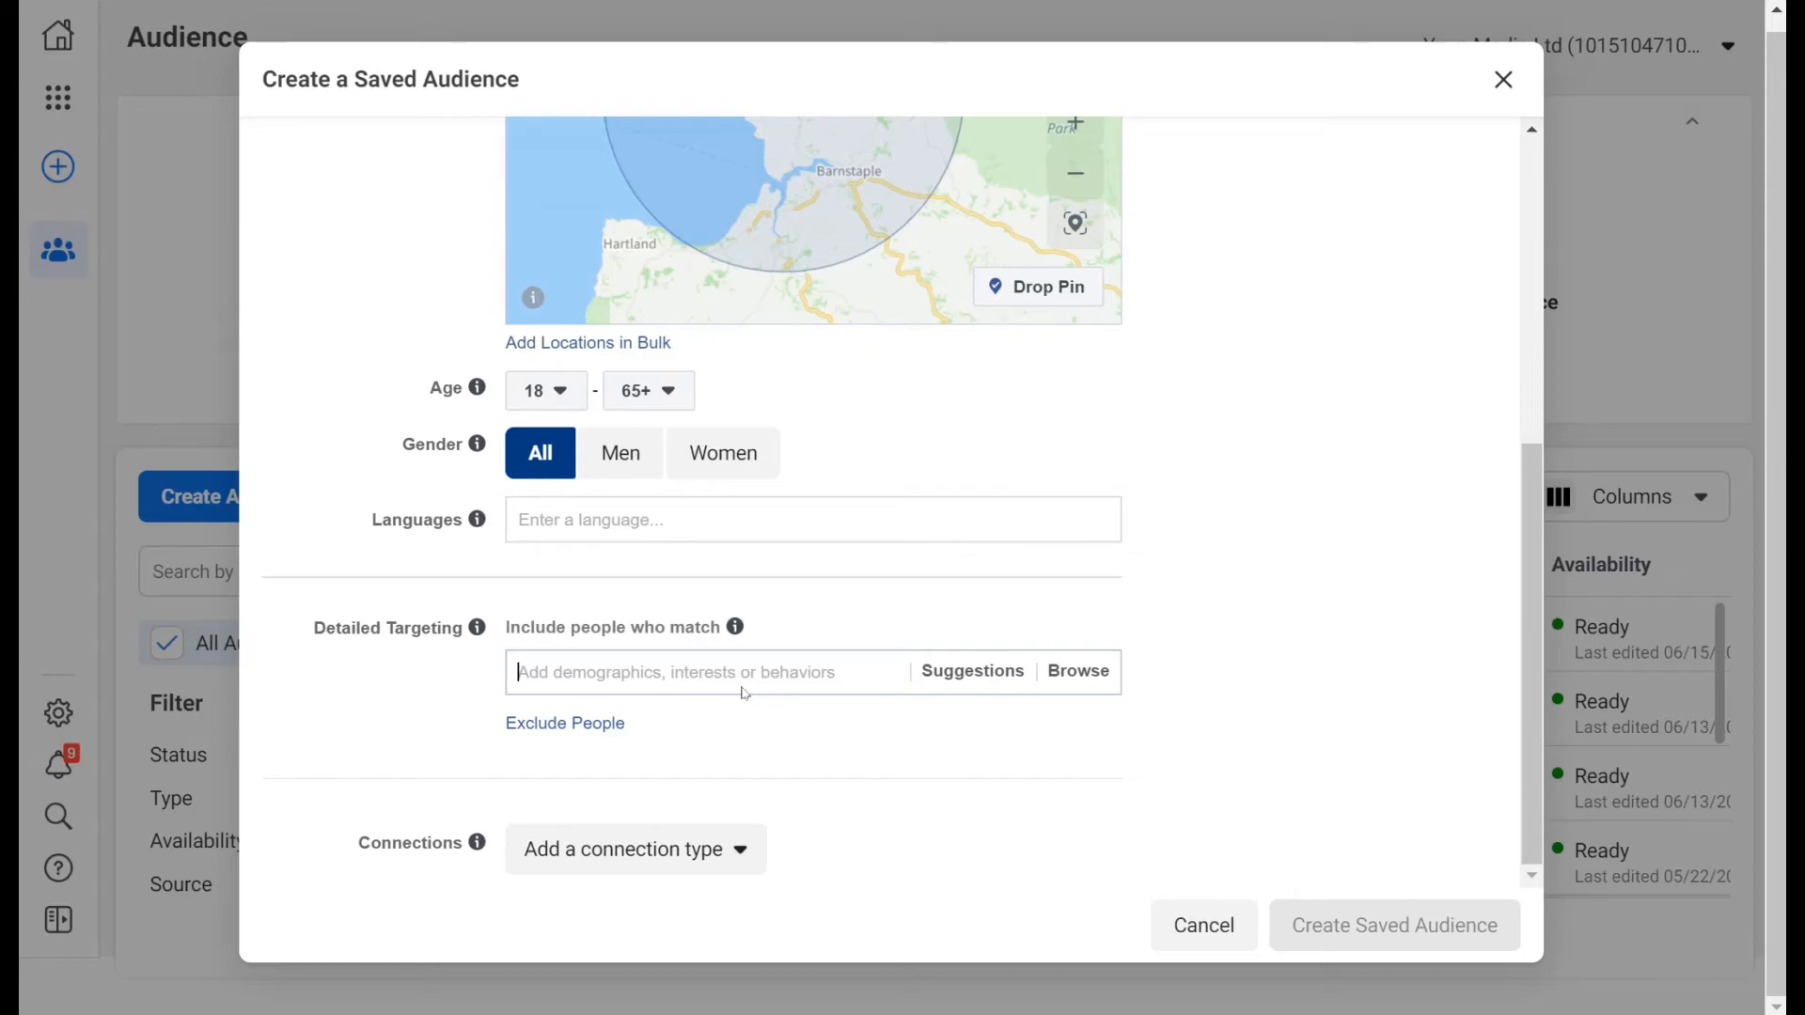
{"action": "scroll", "coordinate": [1213, 580], "scroll_direction": "up", "scroll_amount": 5}
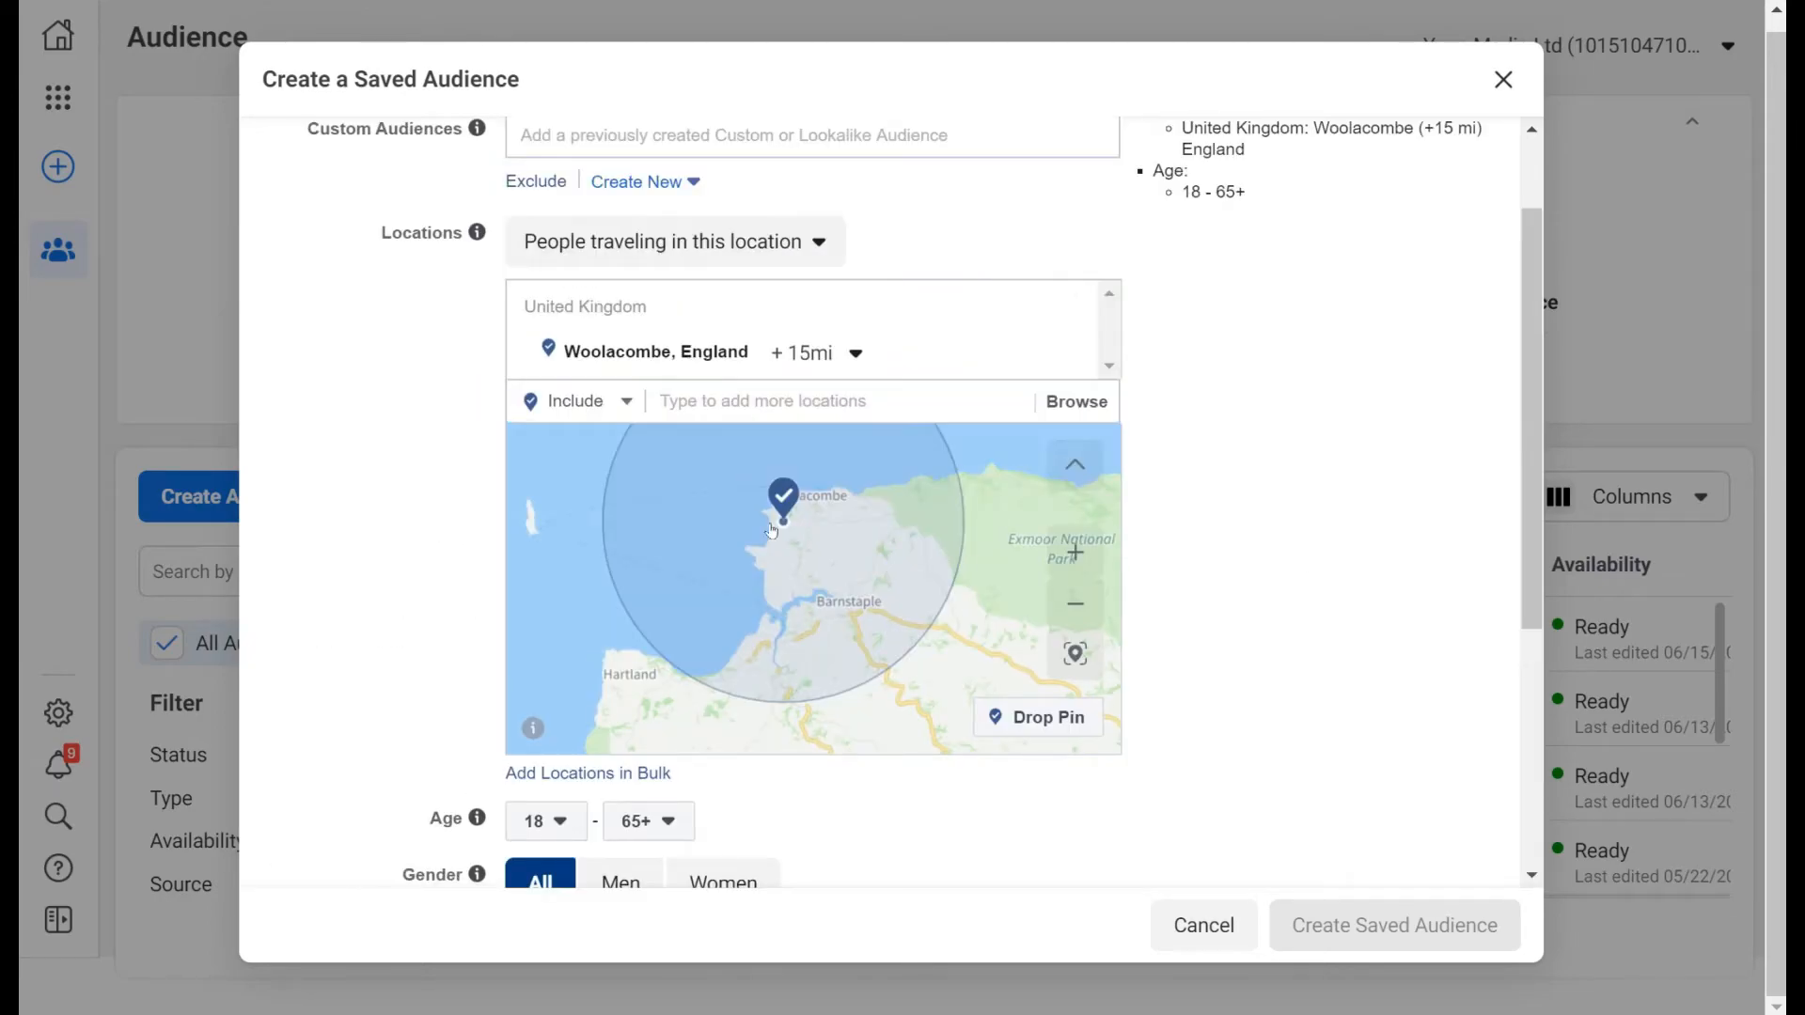
{"action": "scroll", "coordinate": [1238, 532], "scroll_direction": "up", "scroll_amount": 2}
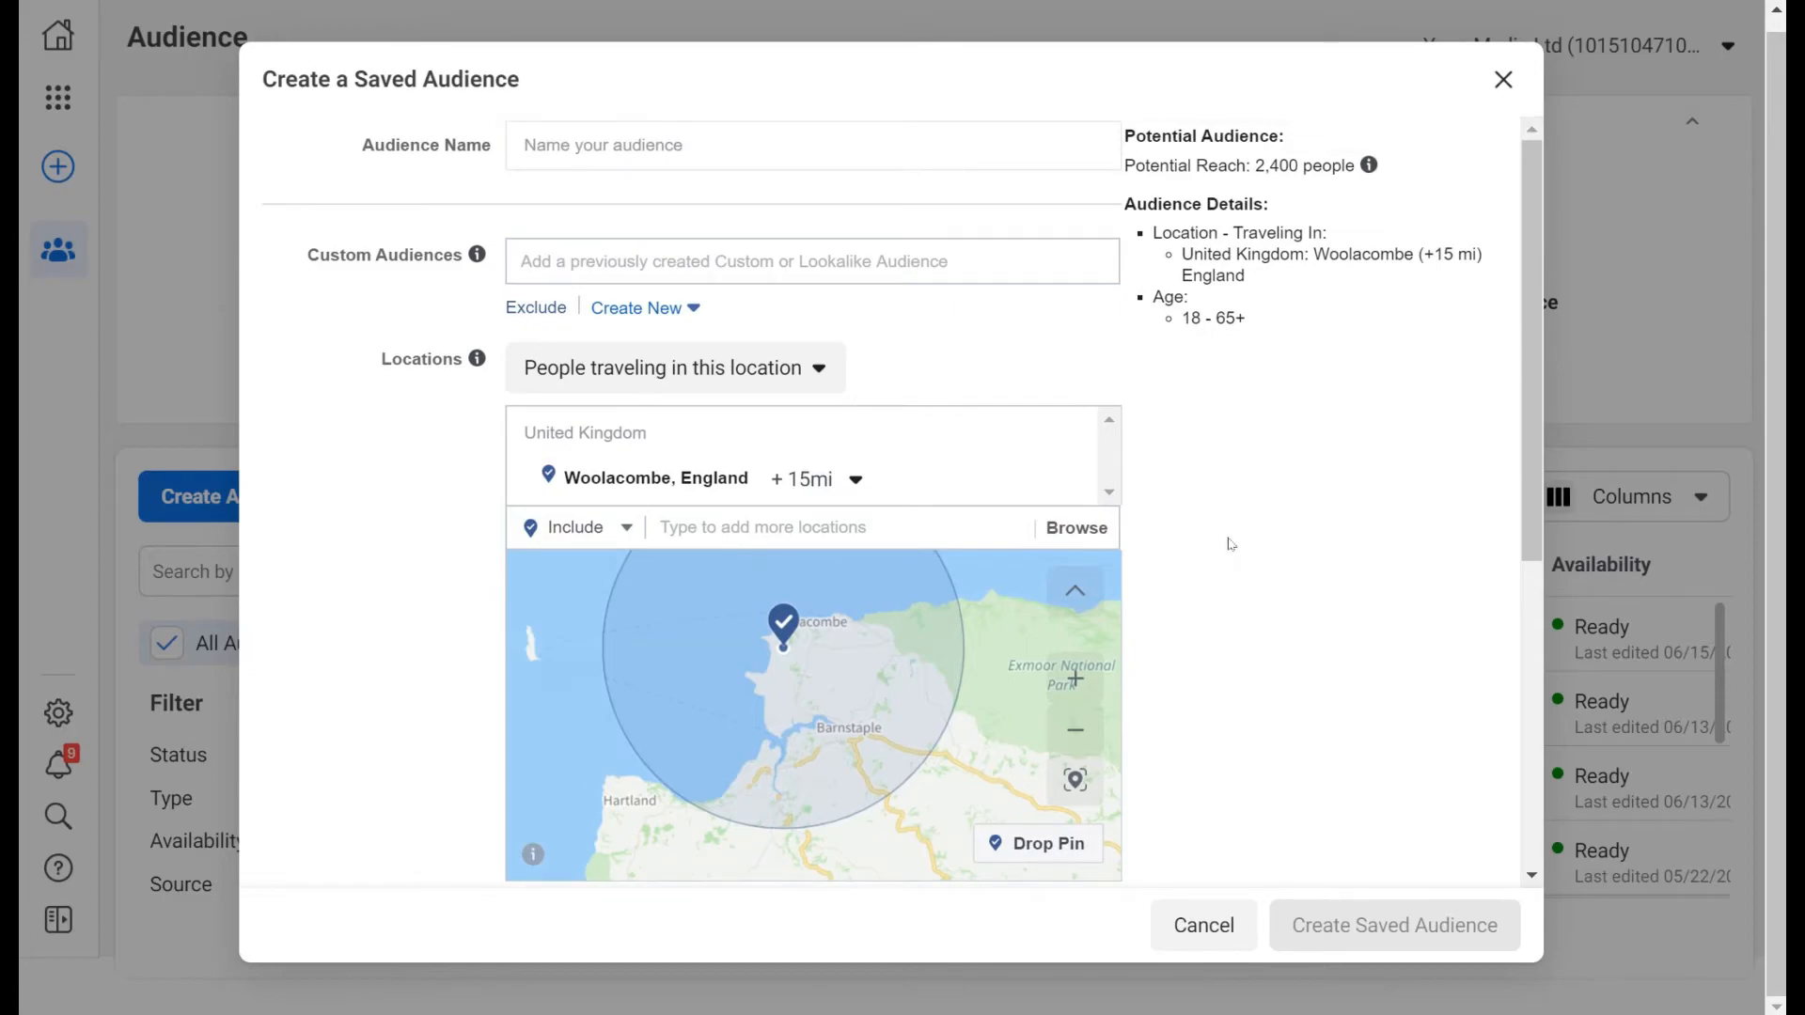
{"action": "scroll", "coordinate": [1231, 544], "scroll_direction": "down", "scroll_amount": 6}
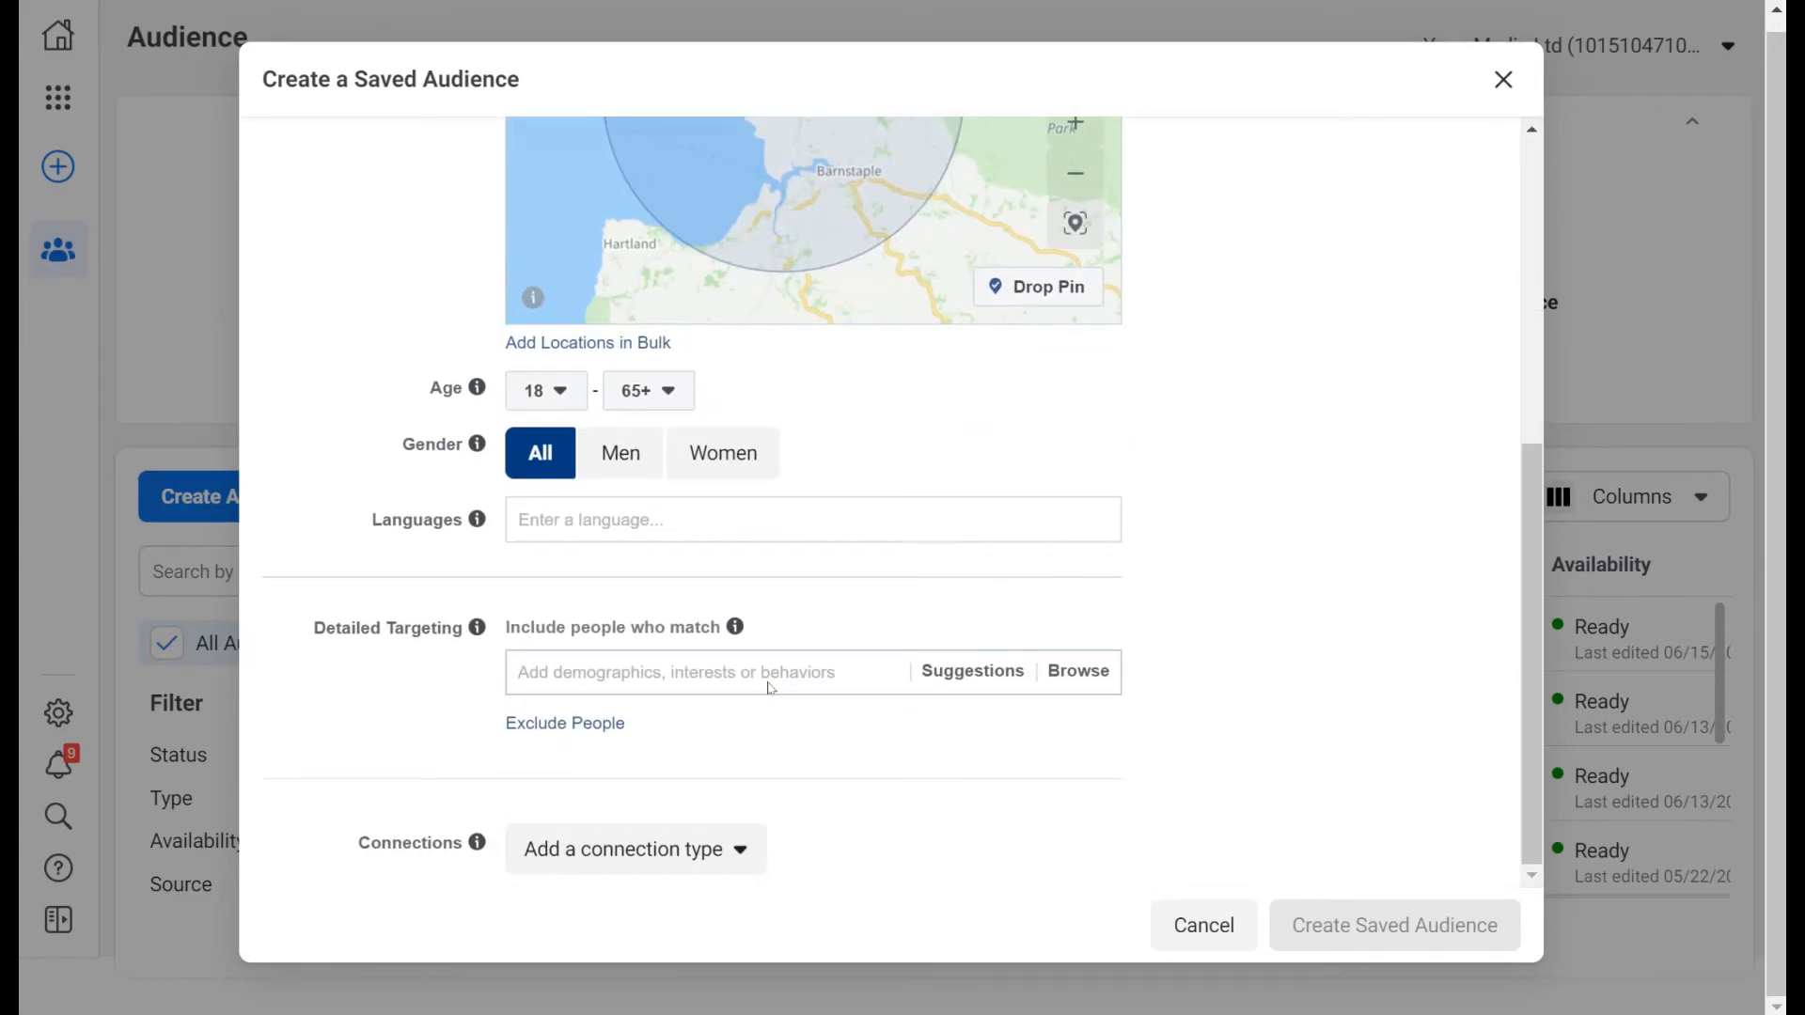
Search 'ice cream' in Detailed Targeting and include the Ice cream interest.
{"action": "type", "text": "ice cream"}
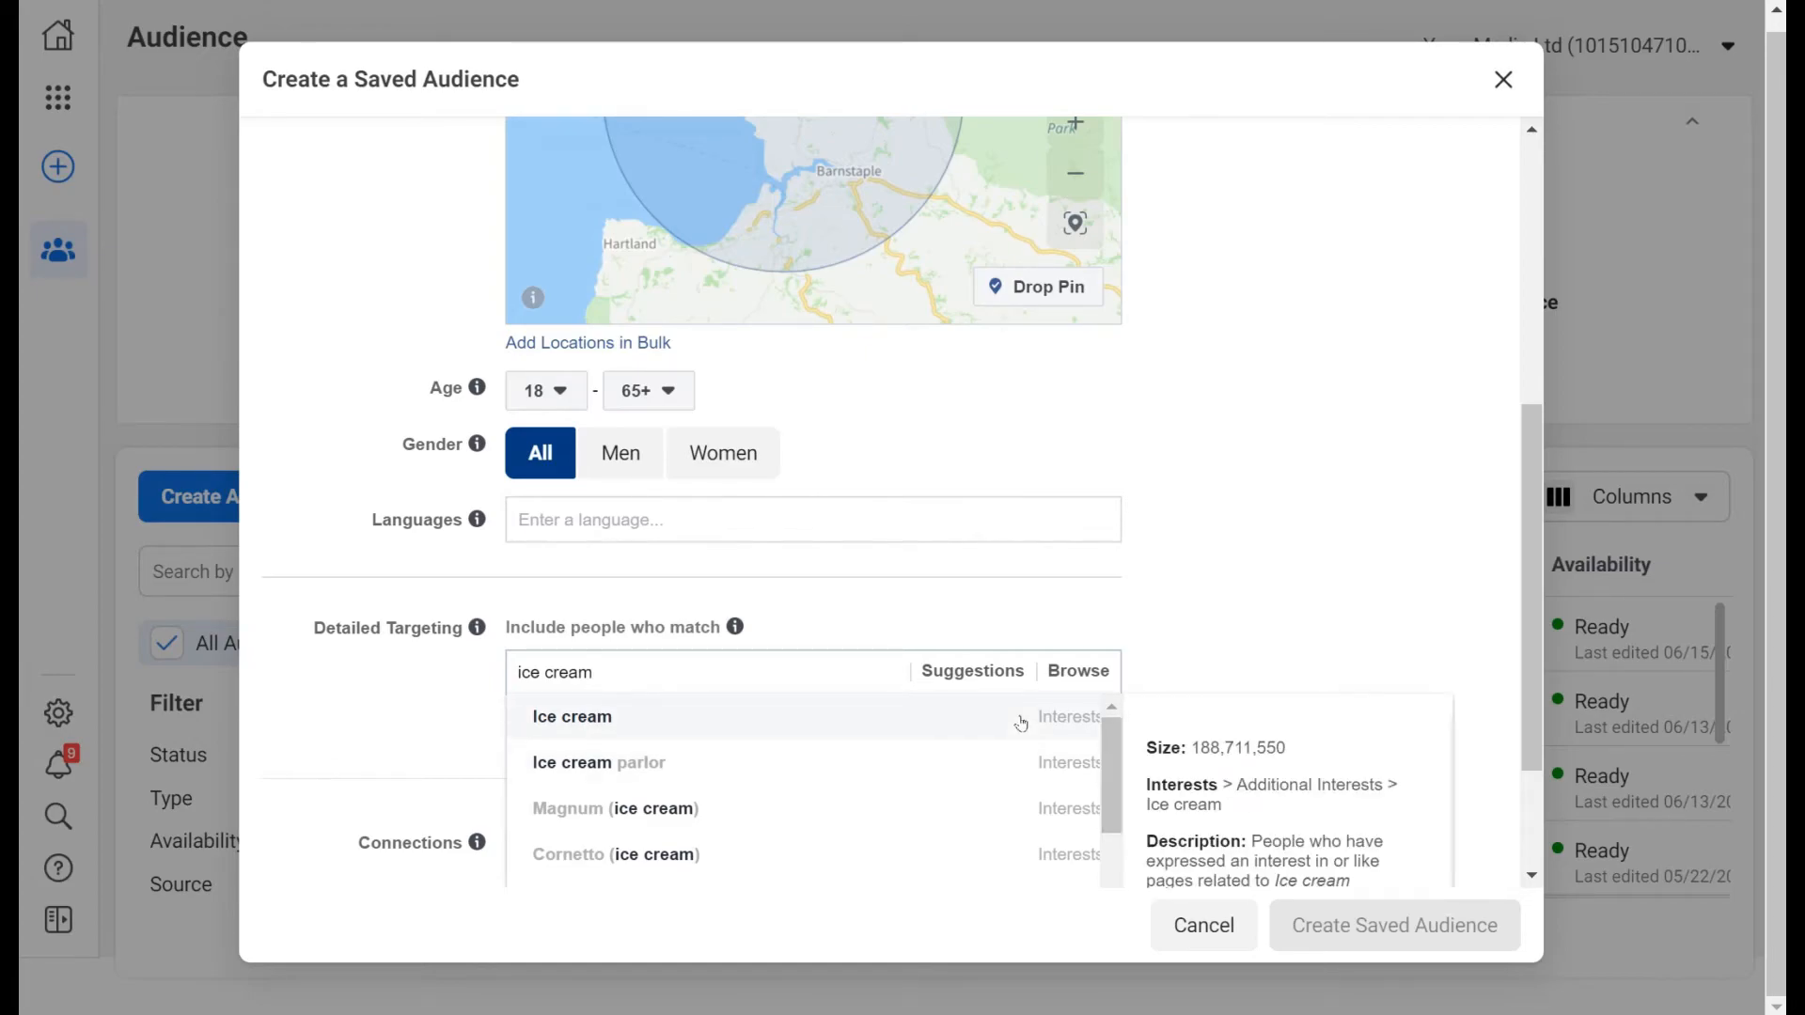
{"action": "scroll", "coordinate": [1021, 722], "scroll_direction": "down", "scroll_amount": 3}
{"action": "scroll", "coordinate": [1019, 752], "scroll_direction": "up", "scroll_amount": 3}
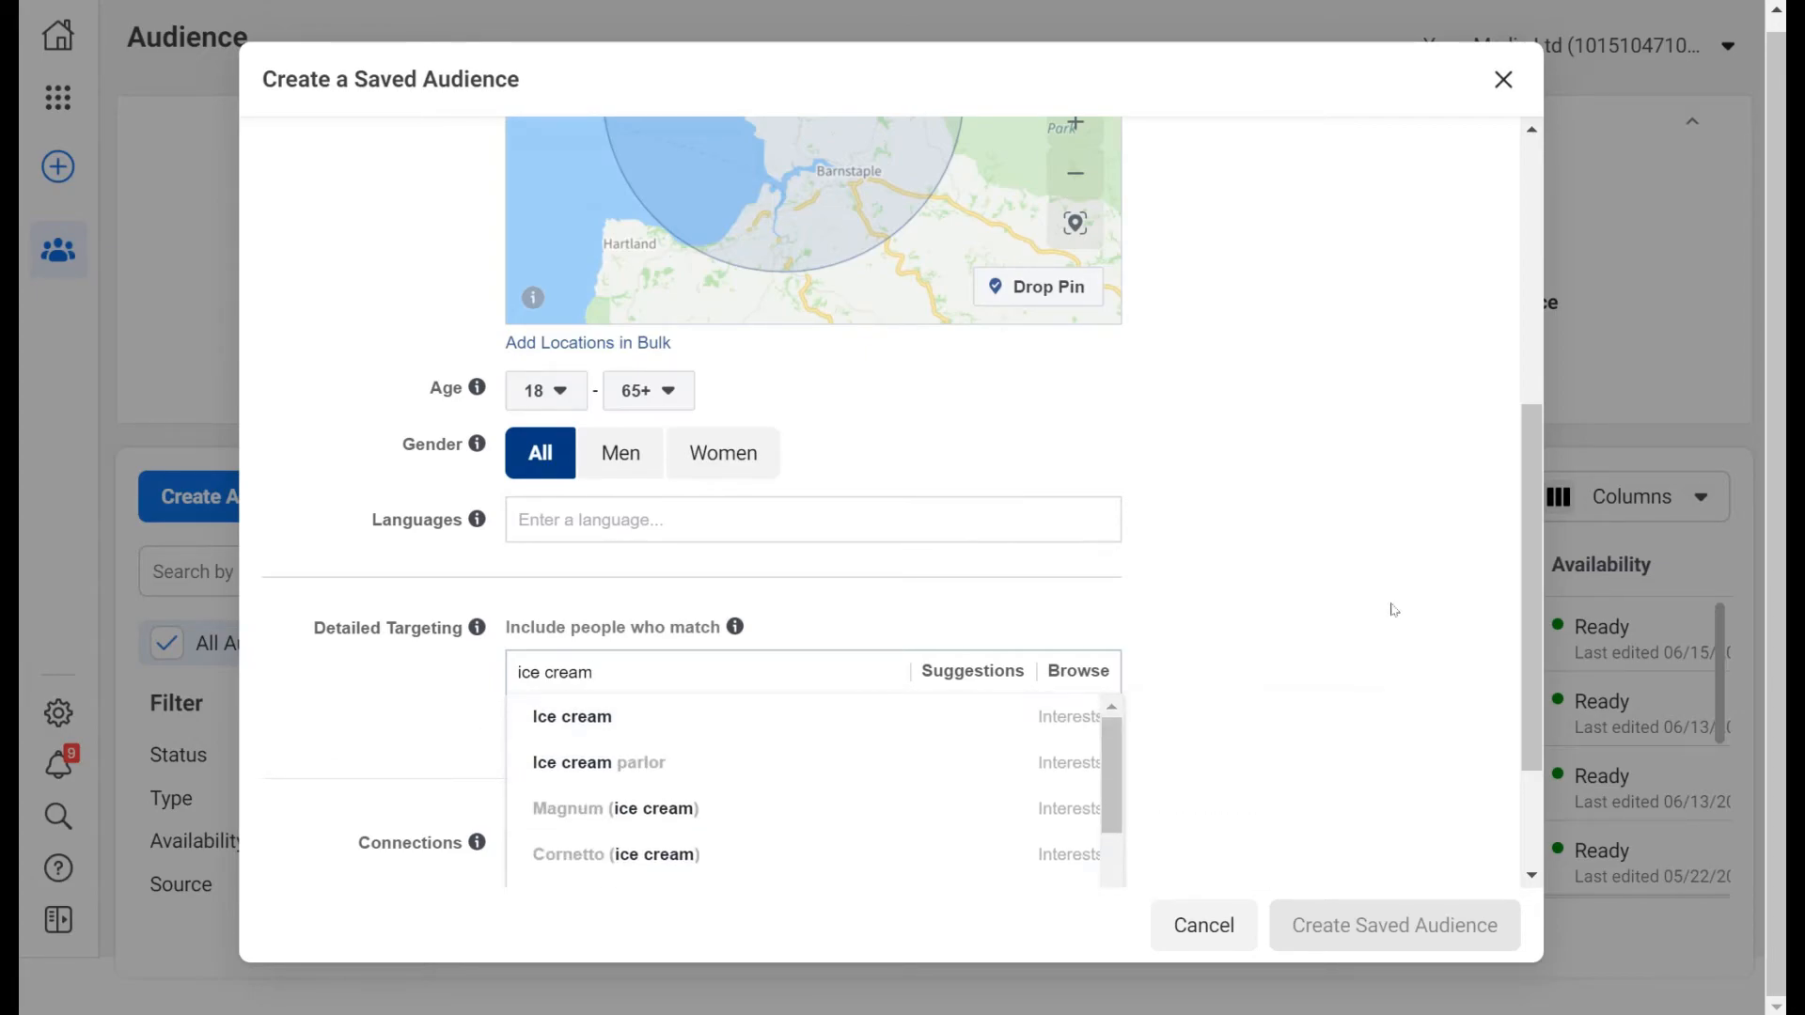
{"action": "scroll", "coordinate": [1278, 606], "scroll_direction": "down", "scroll_amount": 2}
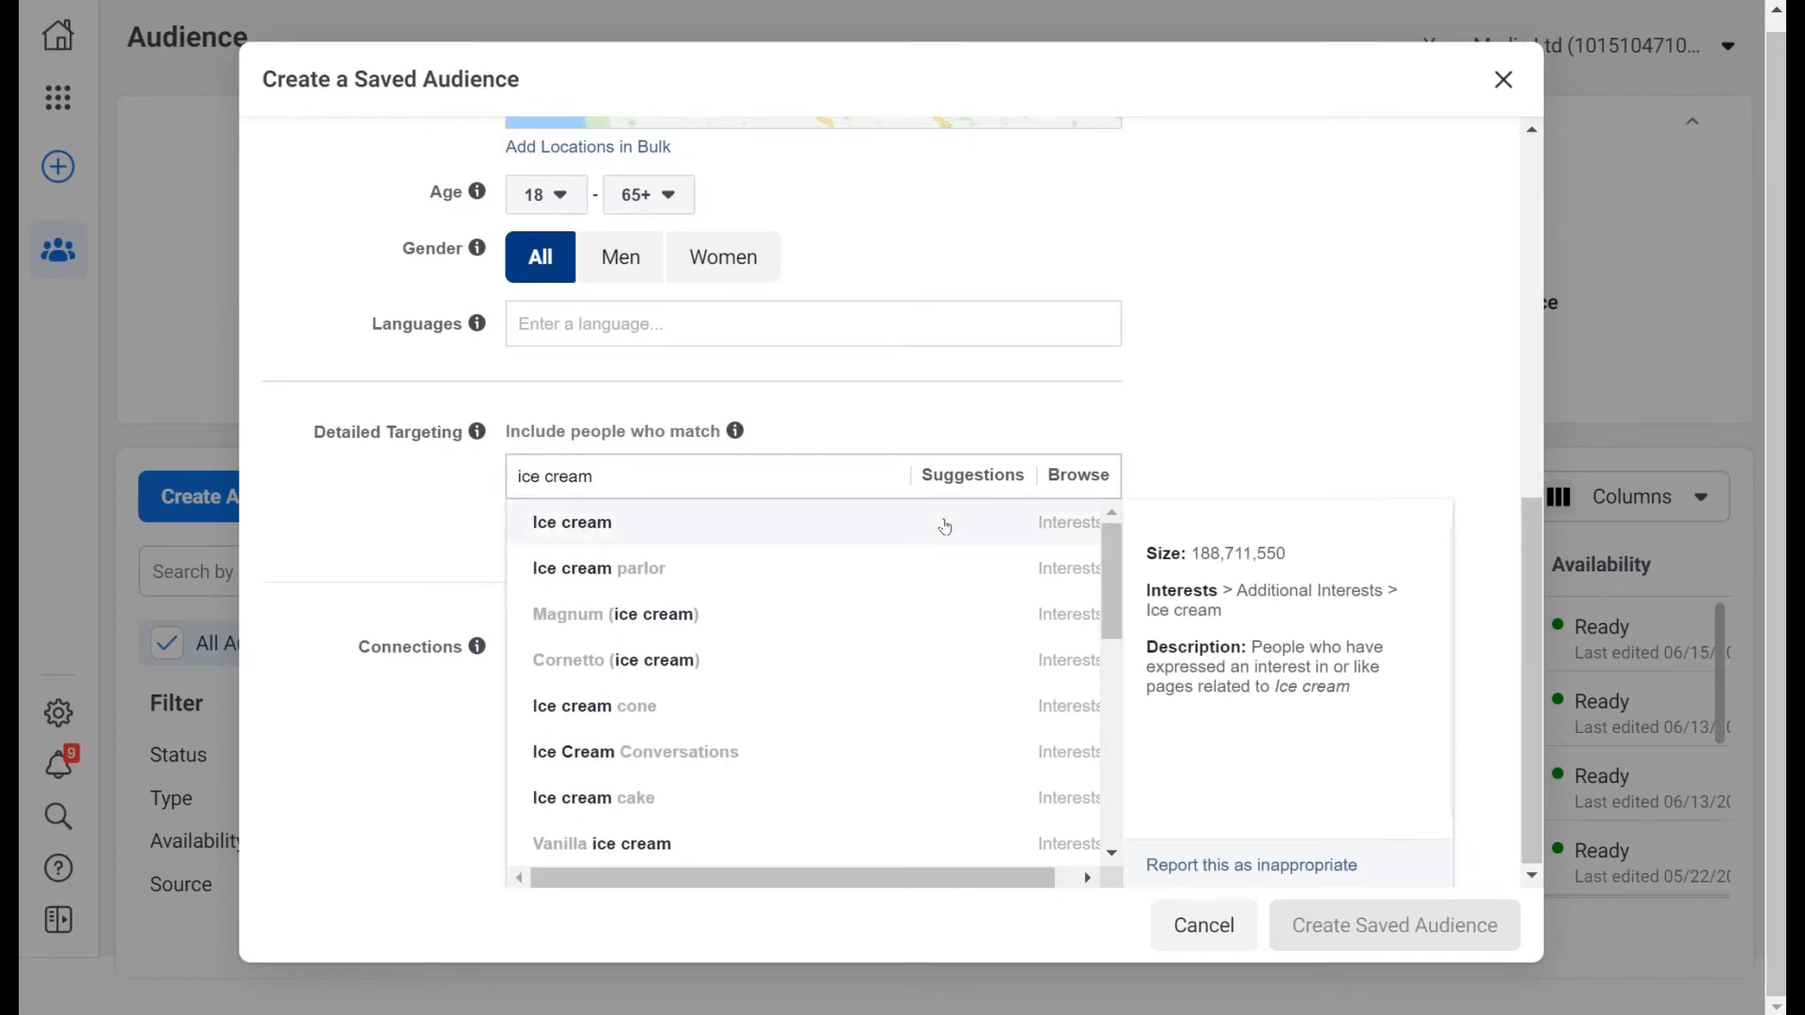
{"action": "left_click", "coordinate": [945, 524]}
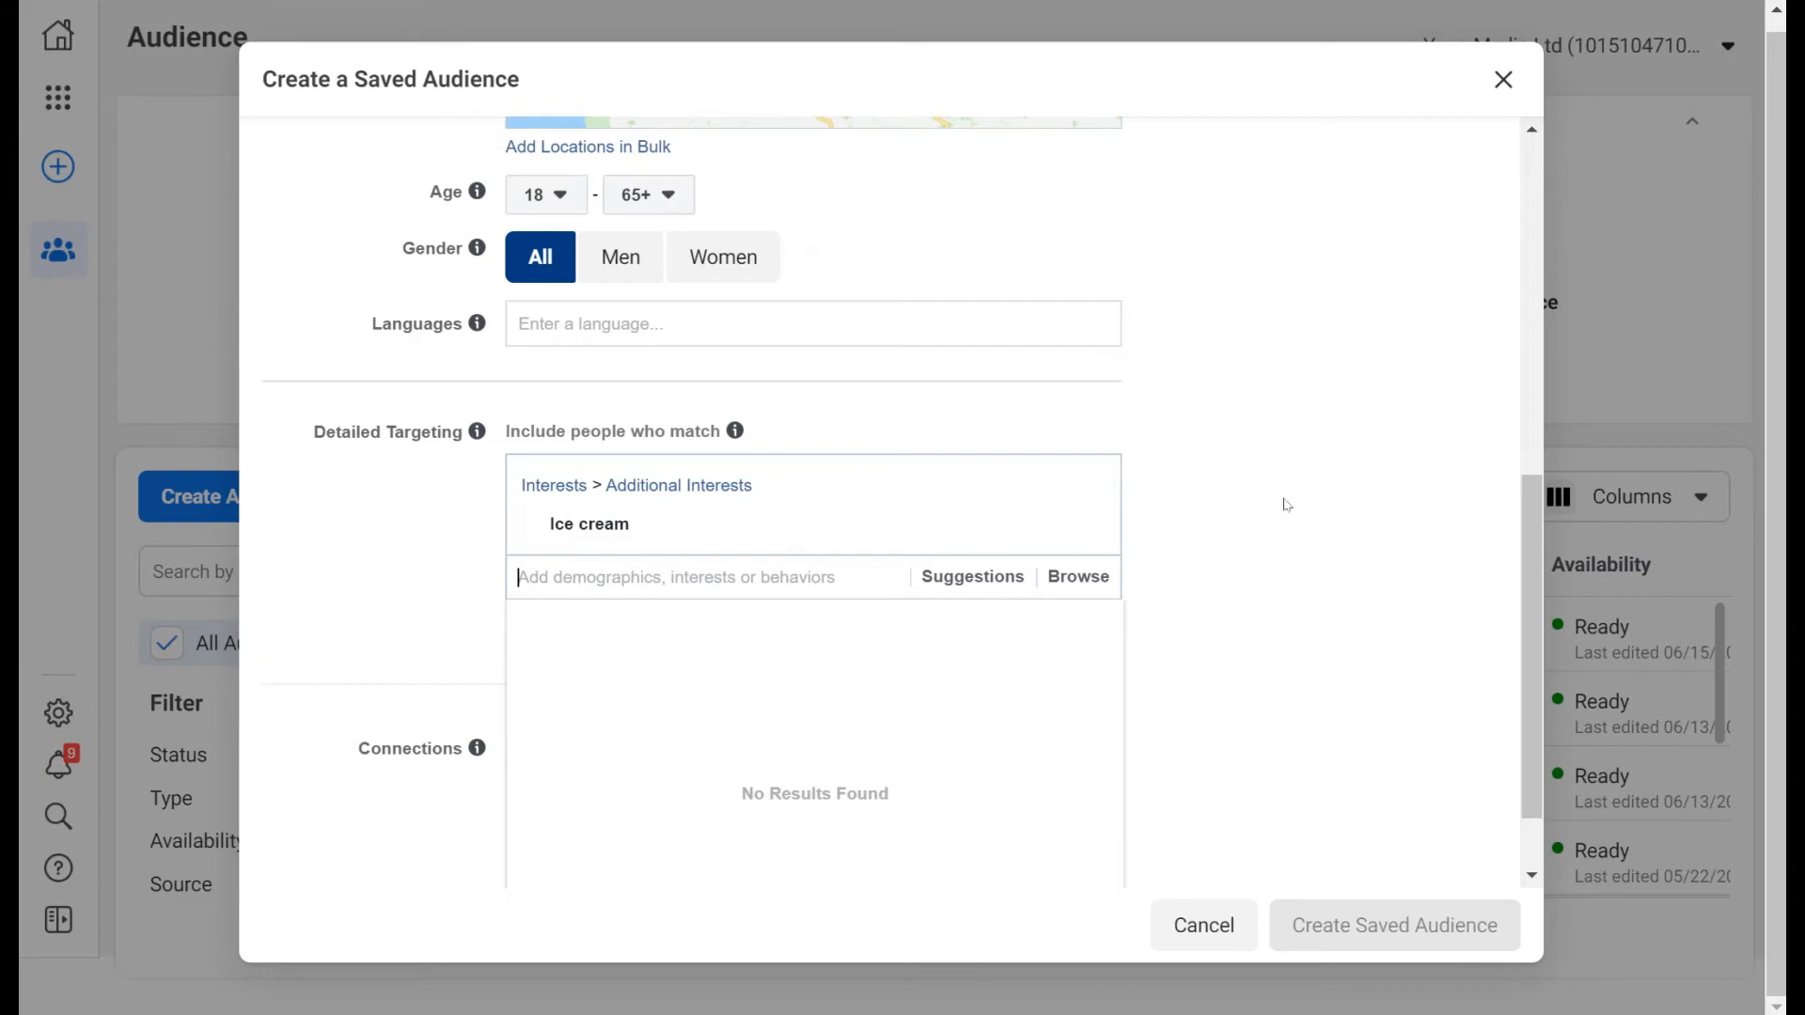
{"action": "scroll", "coordinate": [1286, 505], "scroll_direction": "up", "scroll_amount": 8}
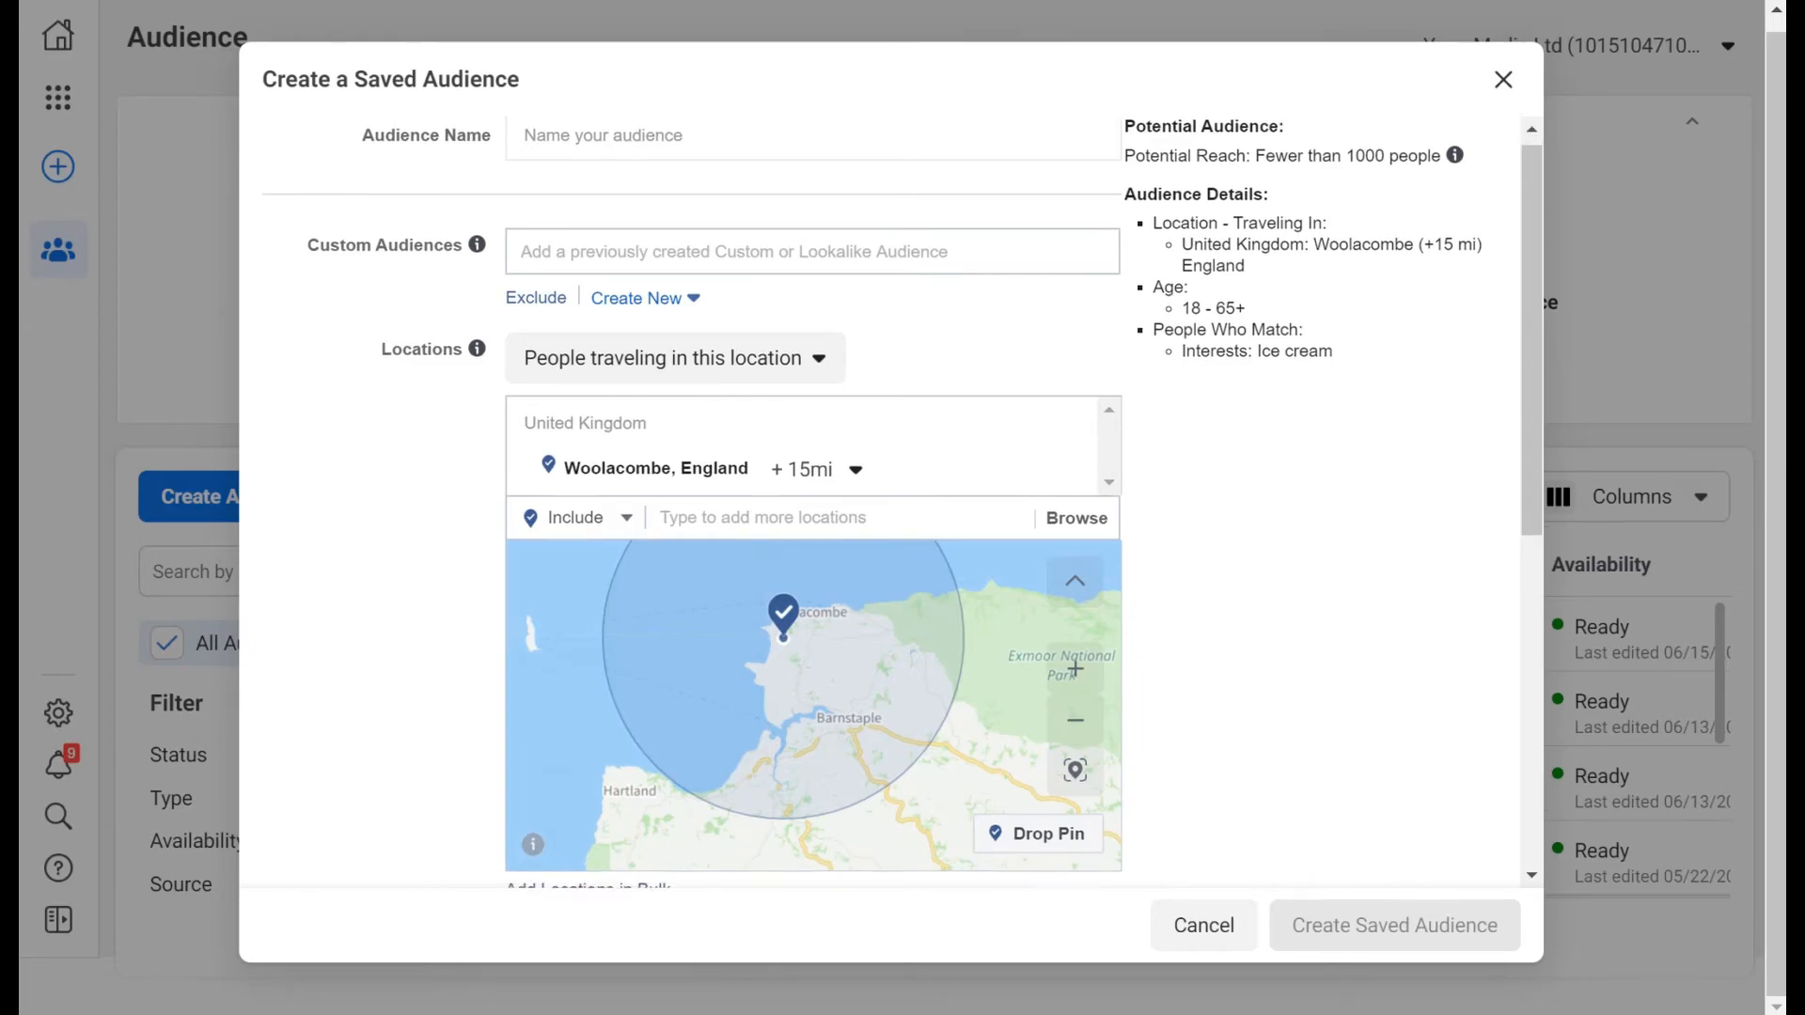
{"action": "scroll", "coordinate": [1182, 350], "scroll_direction": "down", "scroll_amount": 6}
{"action": "scroll", "coordinate": [1134, 539], "scroll_direction": "up", "scroll_amount": 6}
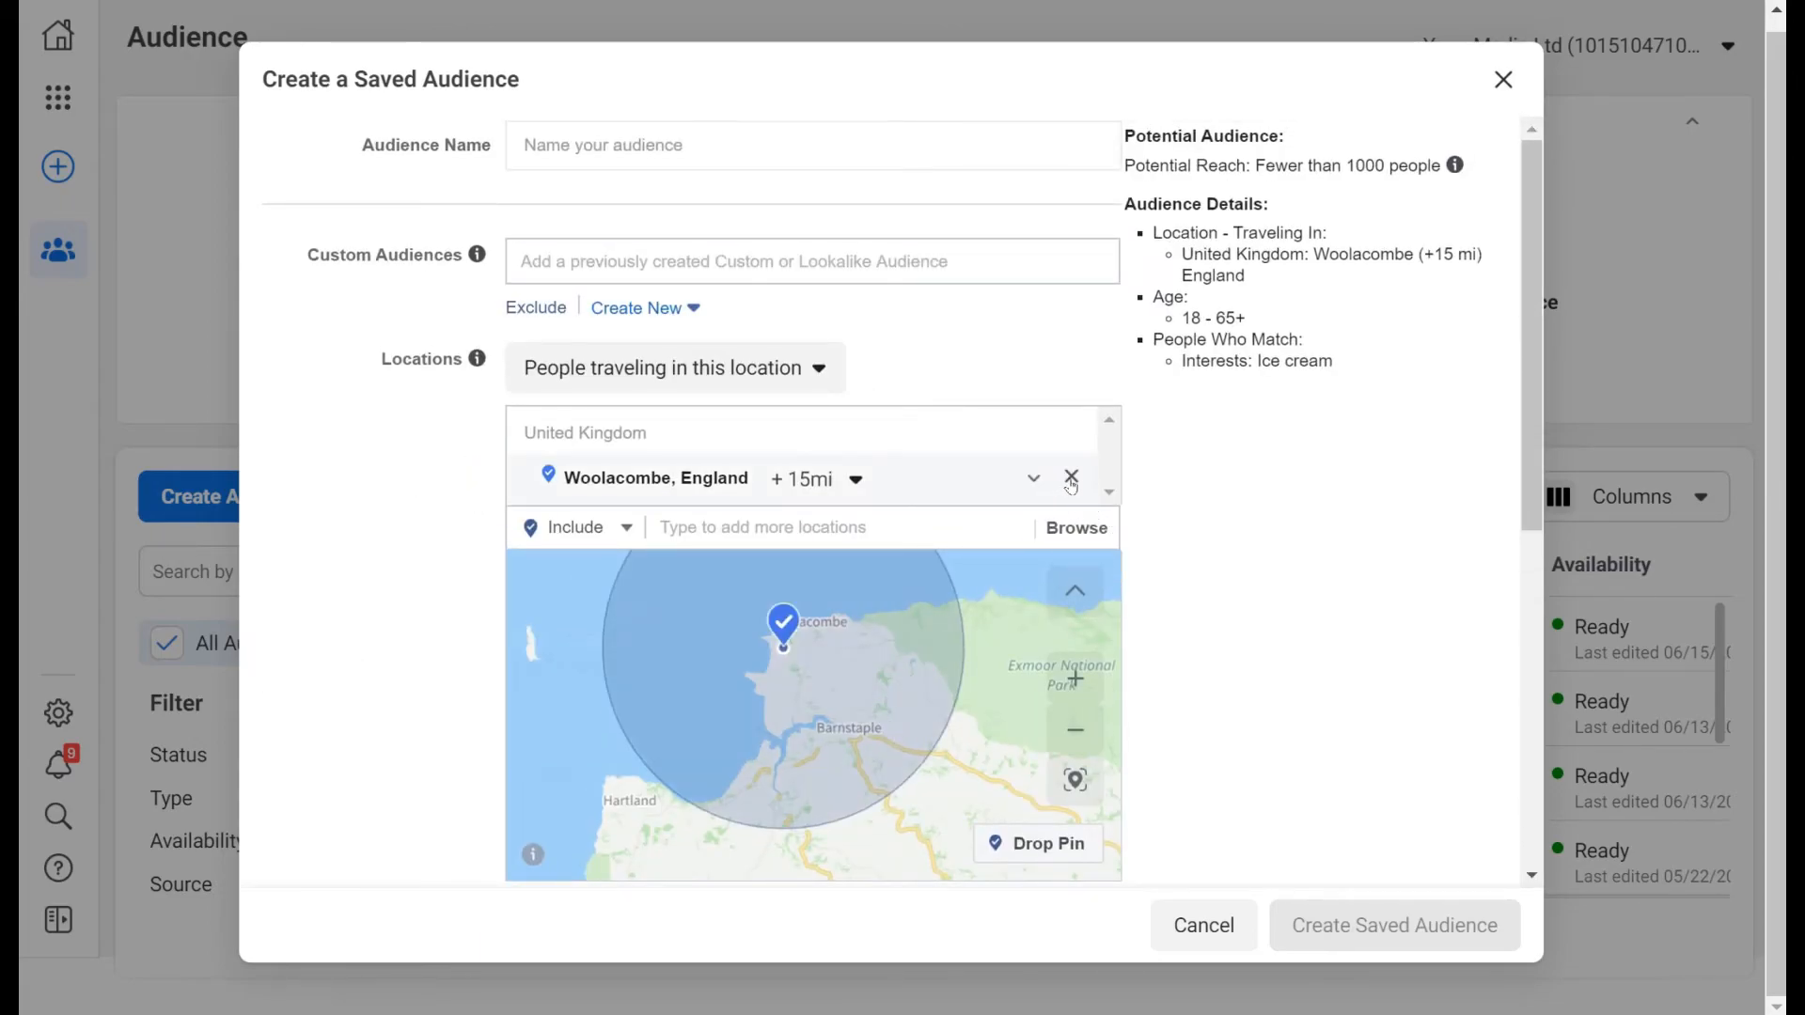
Replace Woolacombe with United Kingdom as the targeted location.
{"action": "left_click", "coordinate": [1071, 477]}
{"action": "left_click", "coordinate": [836, 438]}
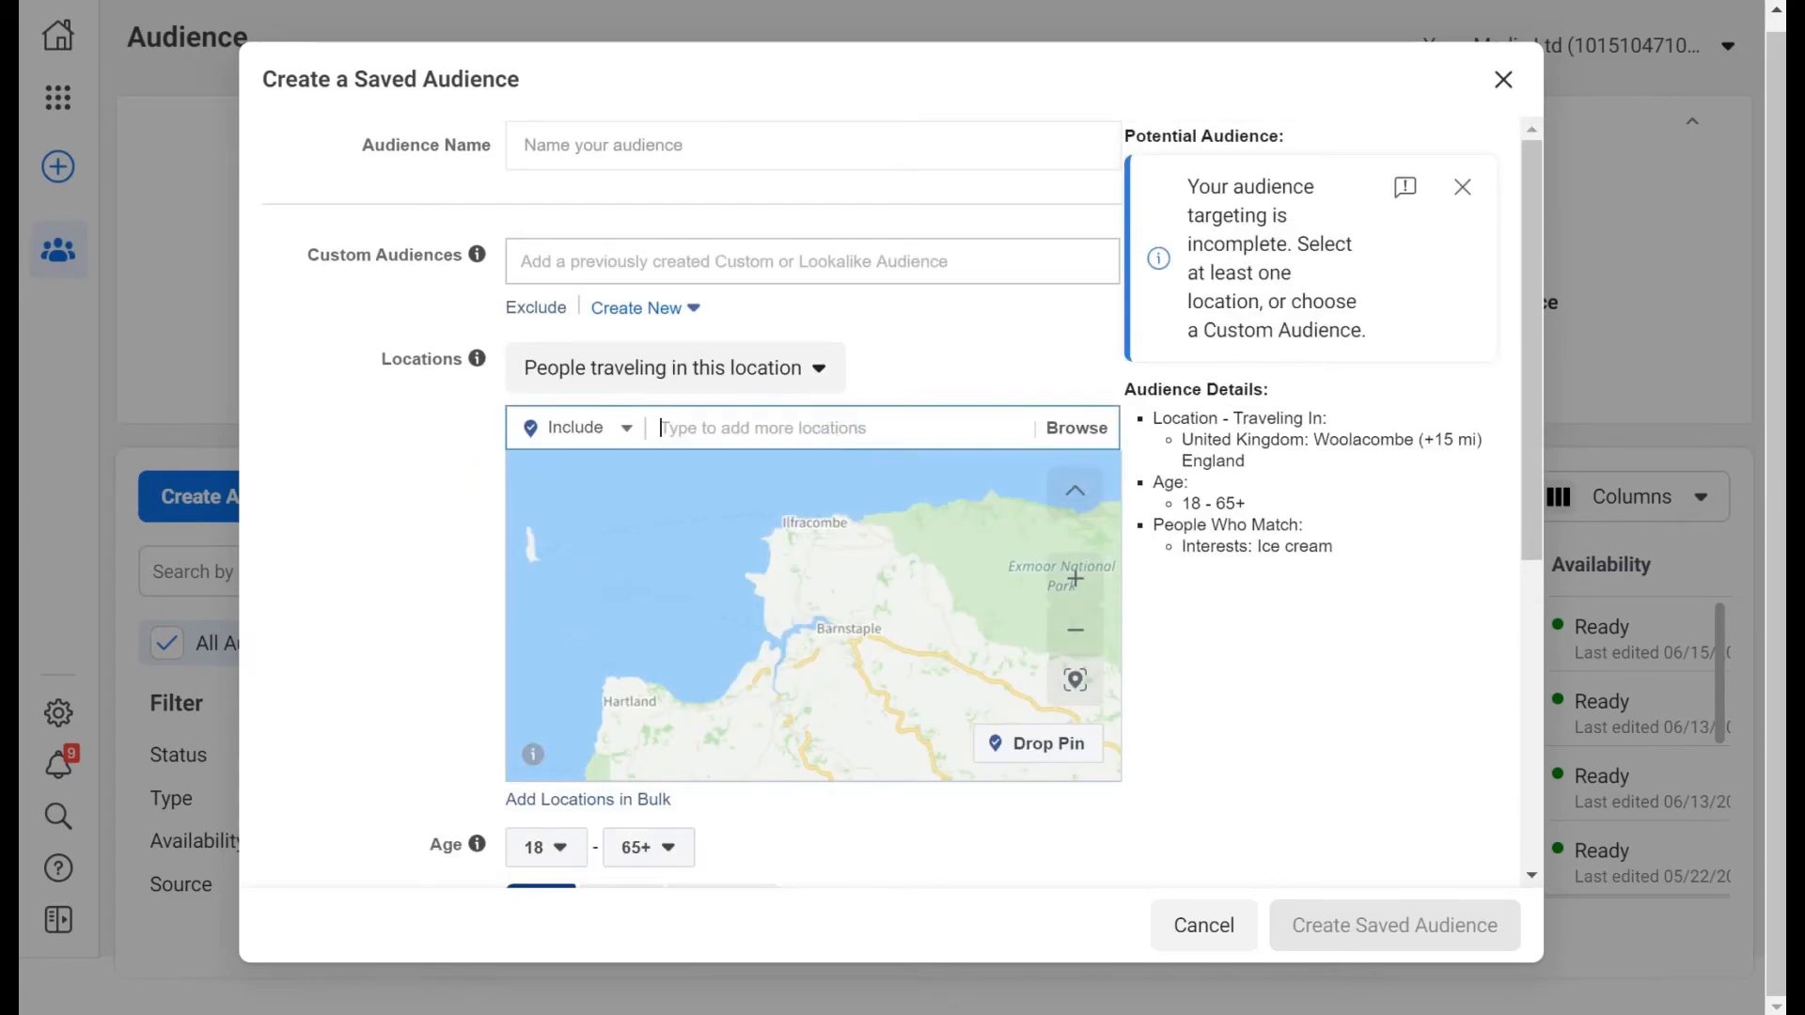
{"action": "type", "text": "united"}
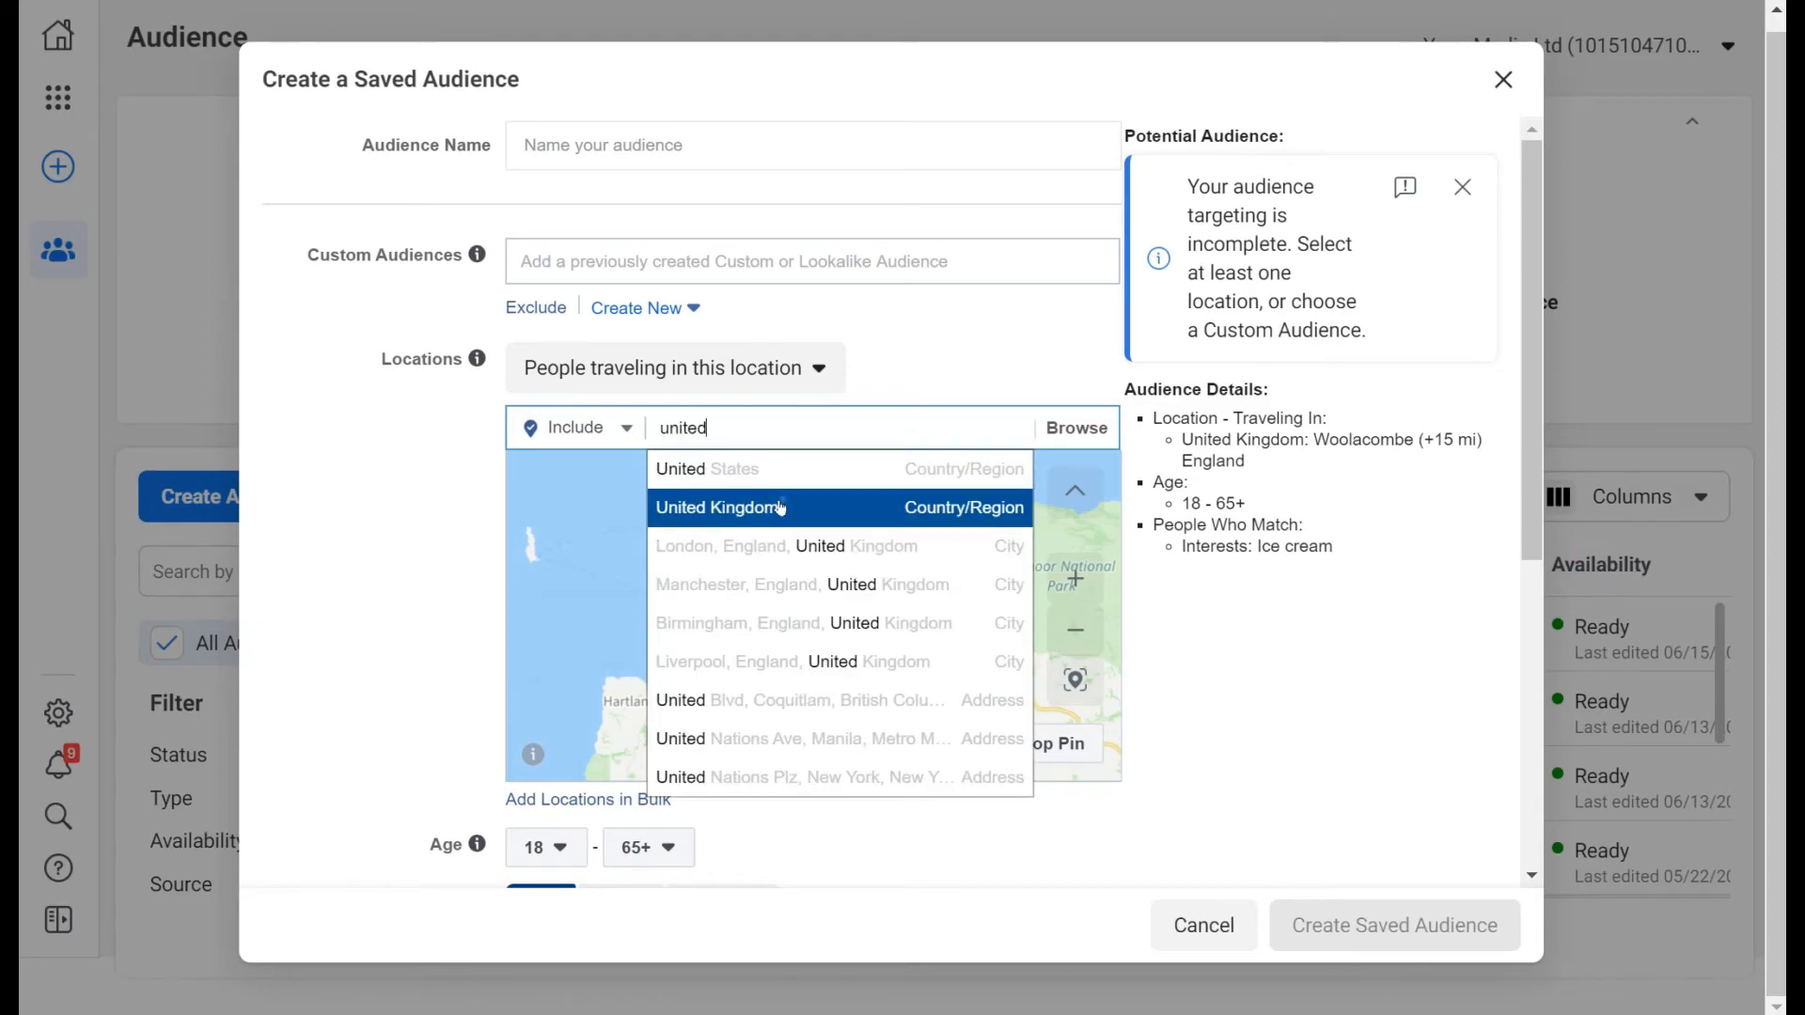
{"action": "left_click", "coordinate": [780, 507]}
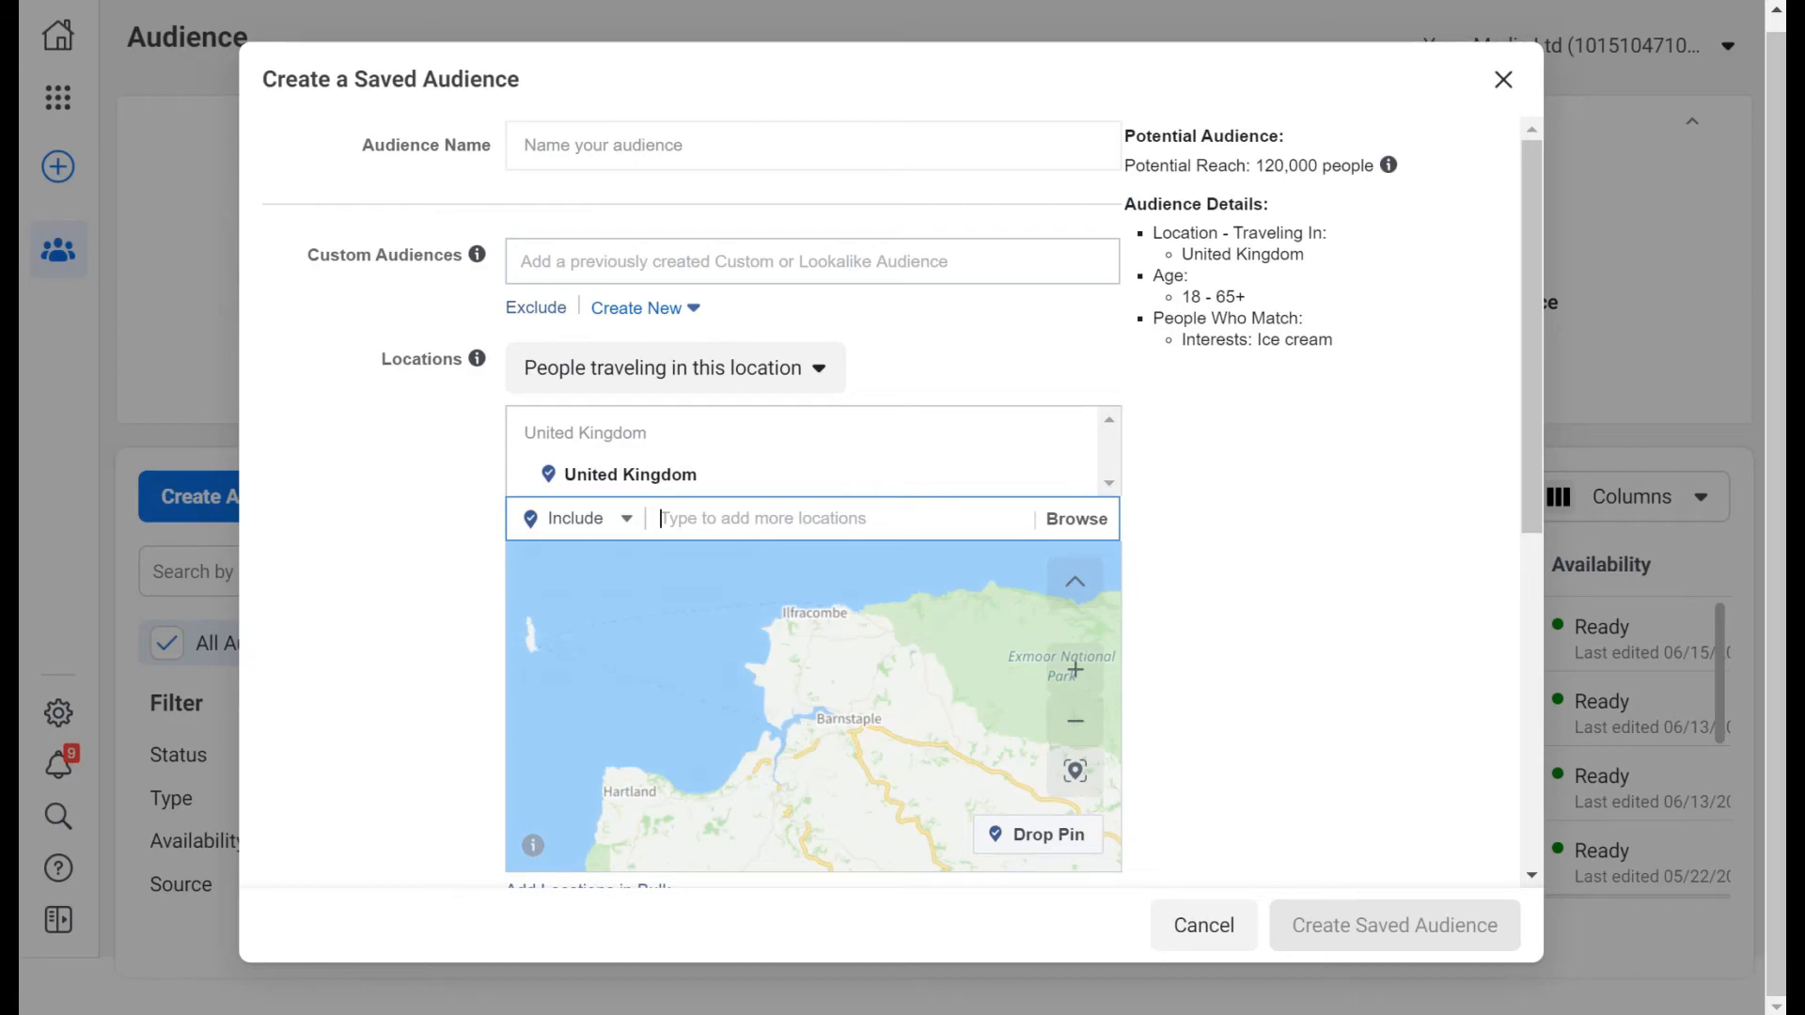
Target people living in the United Kingdom, raising potential reach to 5,800,000.
{"action": "left_click", "coordinate": [669, 367]}
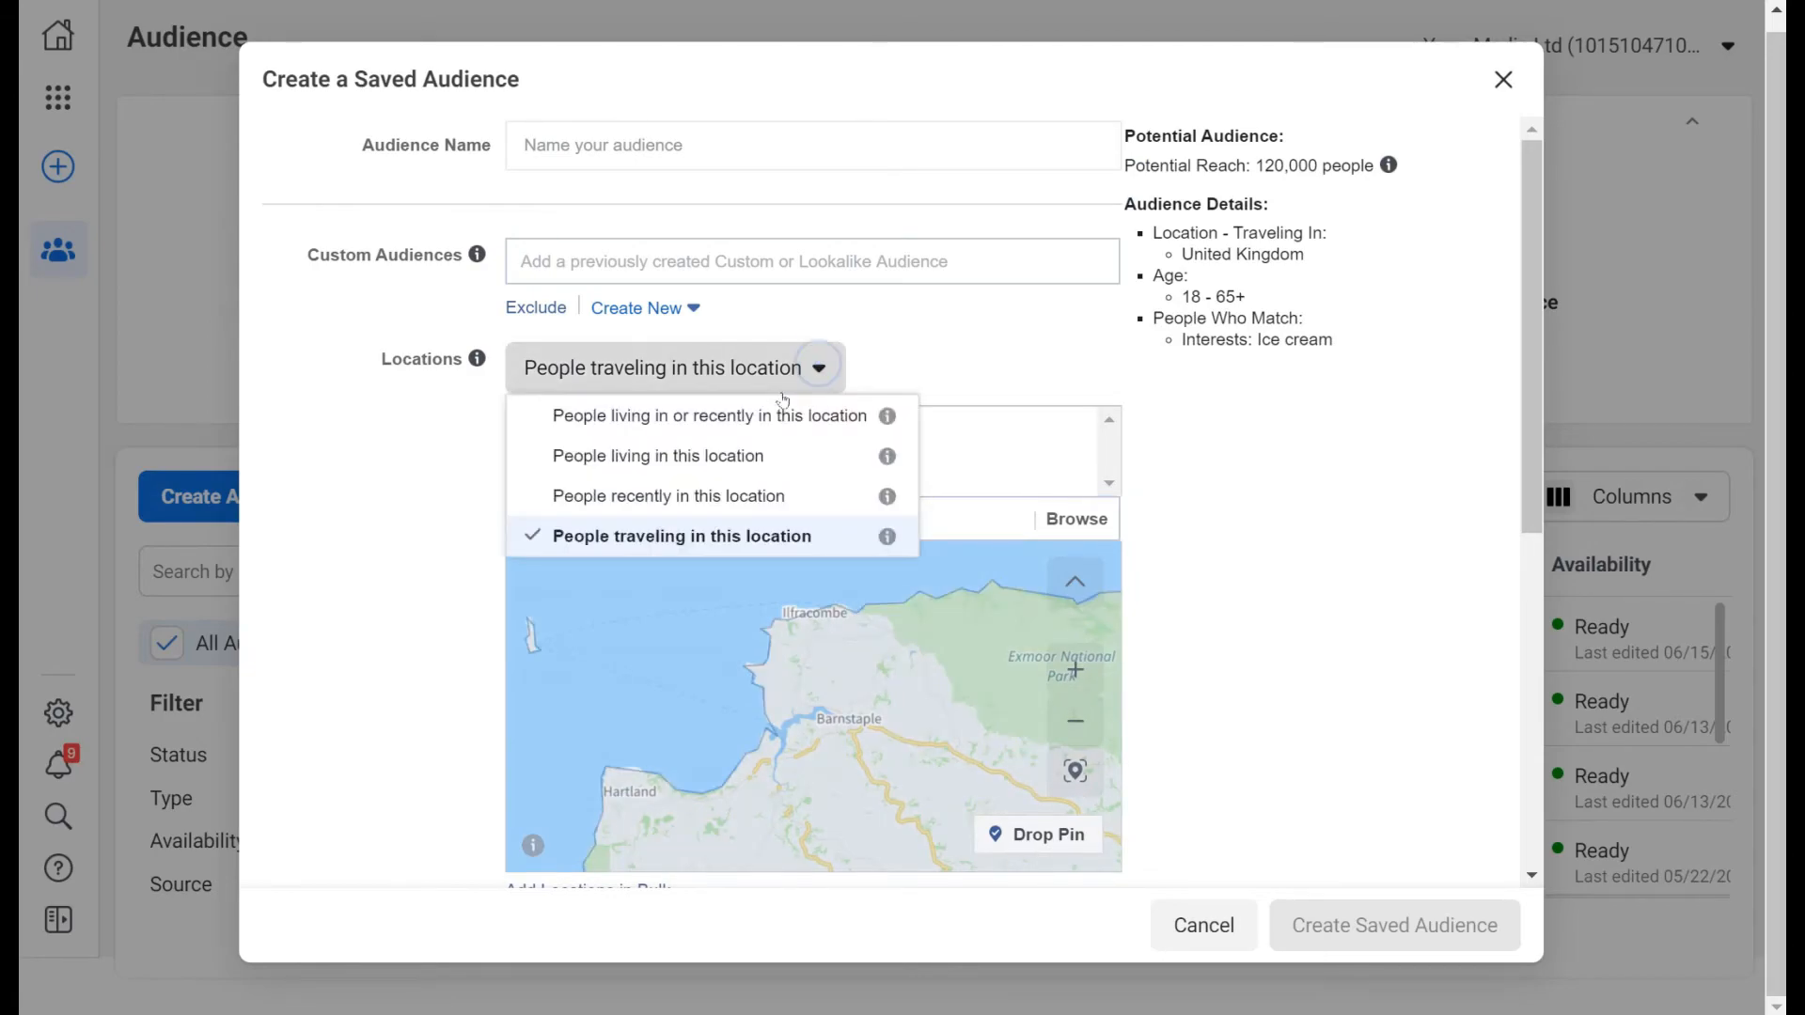
{"action": "left_click", "coordinate": [748, 456]}
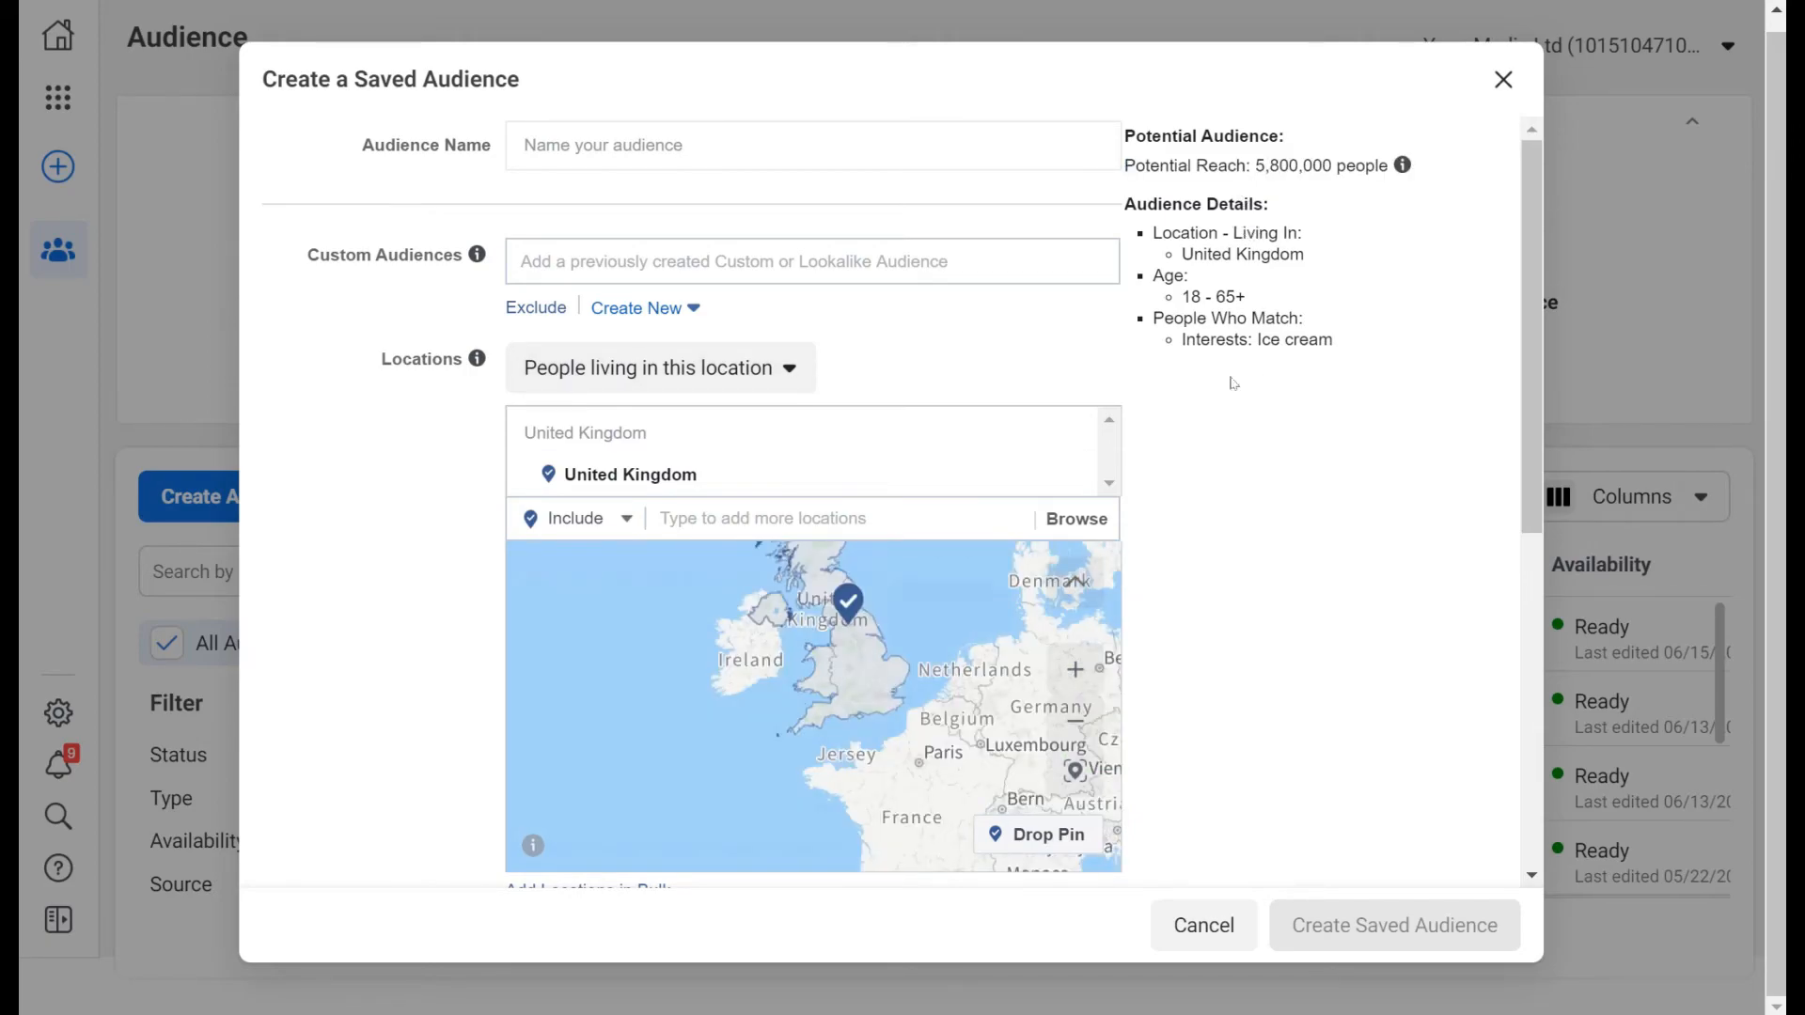
{"action": "scroll", "coordinate": [1175, 506], "scroll_direction": "down", "scroll_amount": 5}
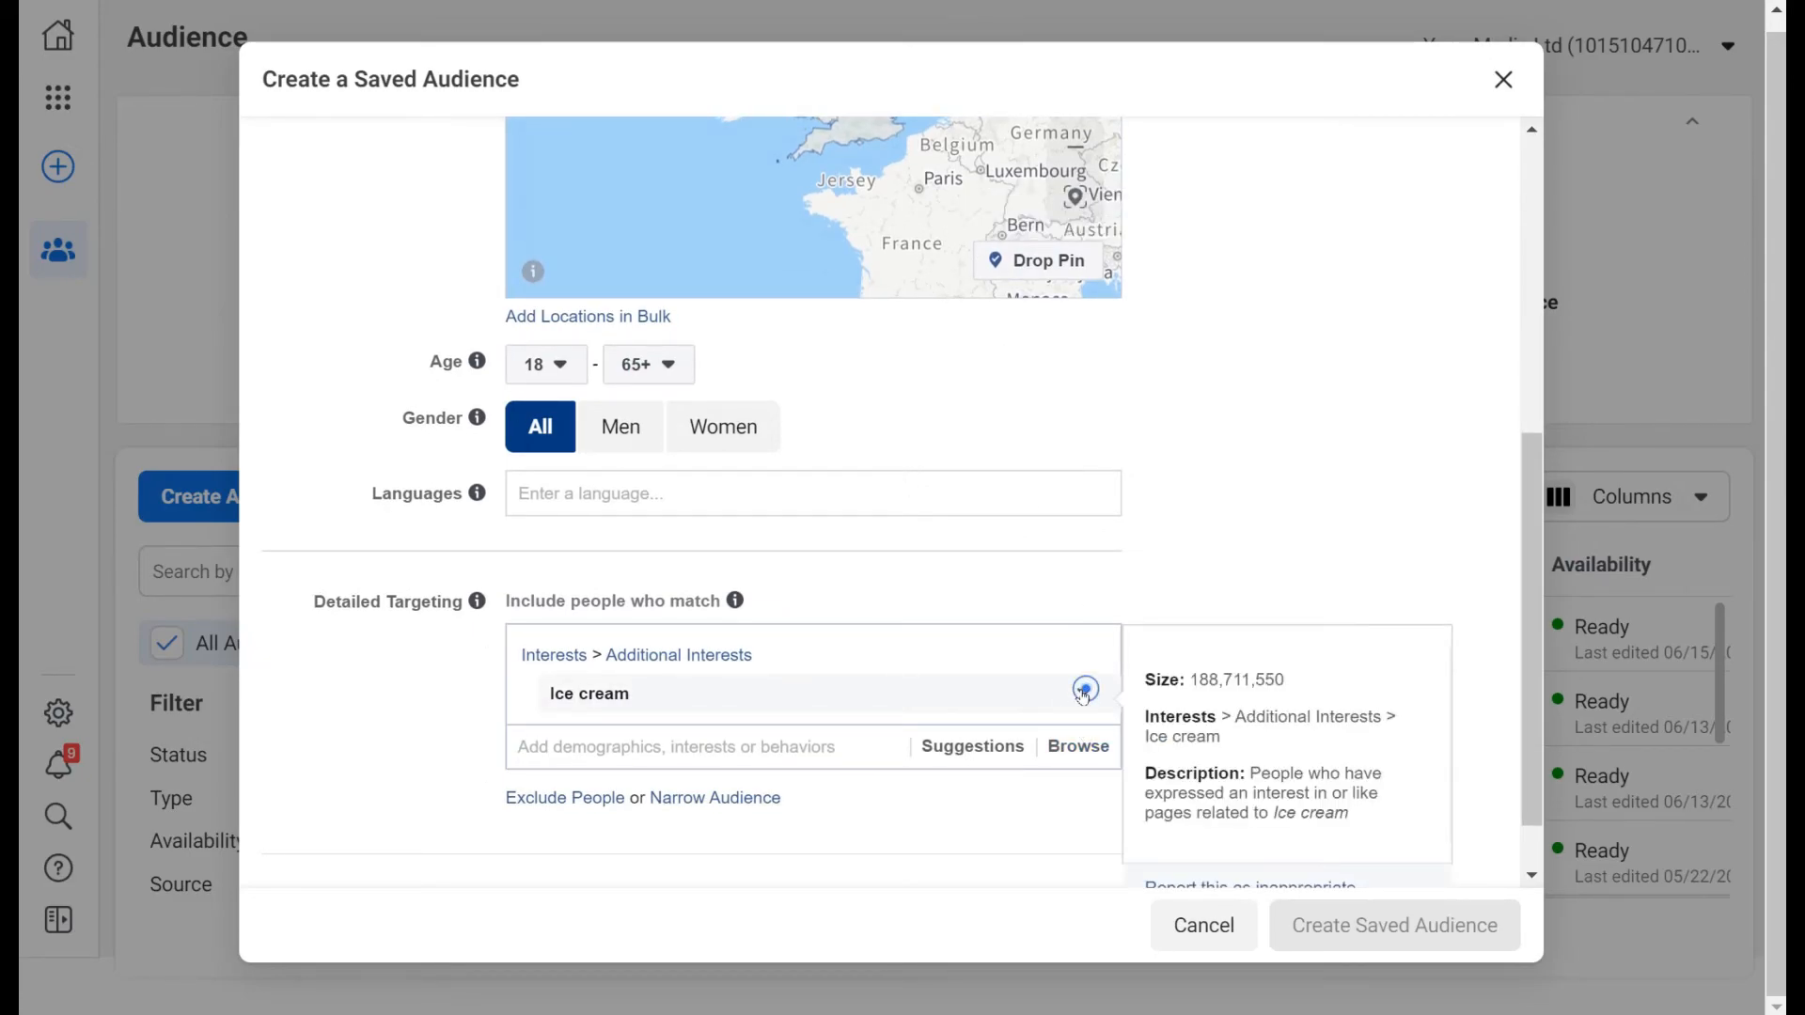
Remove the Ice cream interest and add 'rugby' as the detailed-targeting interest.
{"action": "left_click", "coordinate": [1083, 697]}
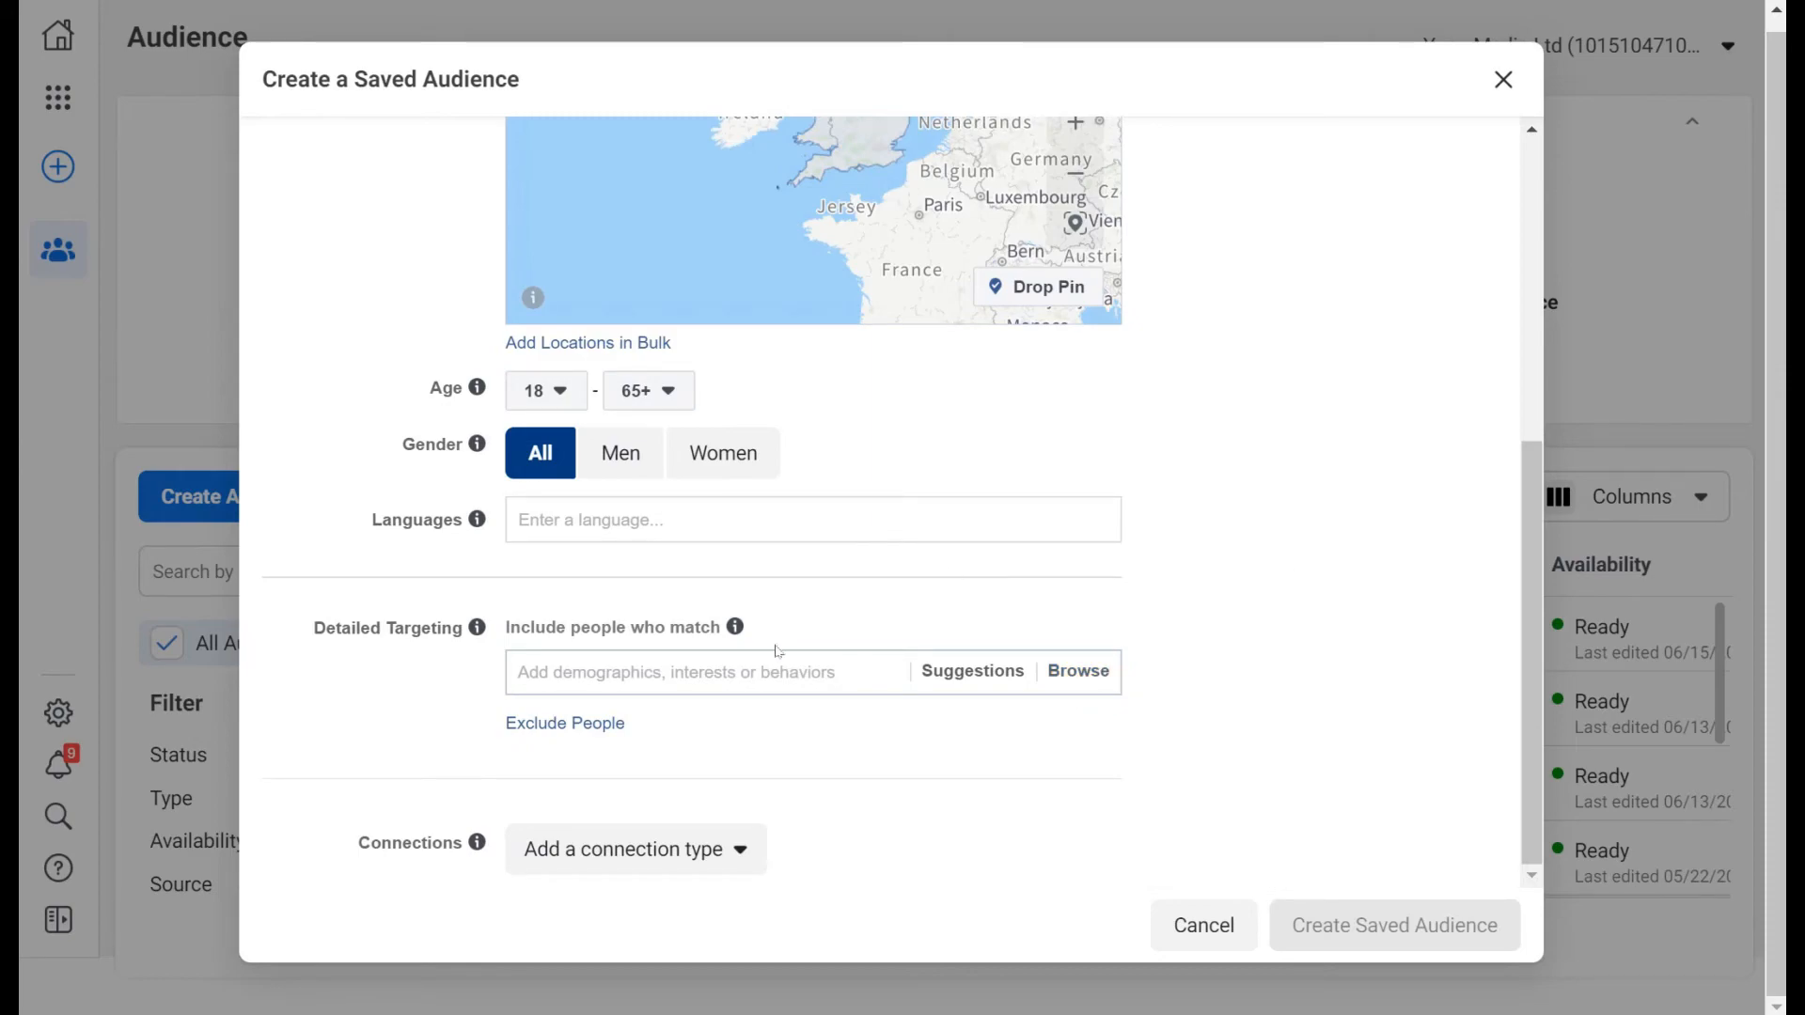
{"action": "left_click", "coordinate": [772, 673]}
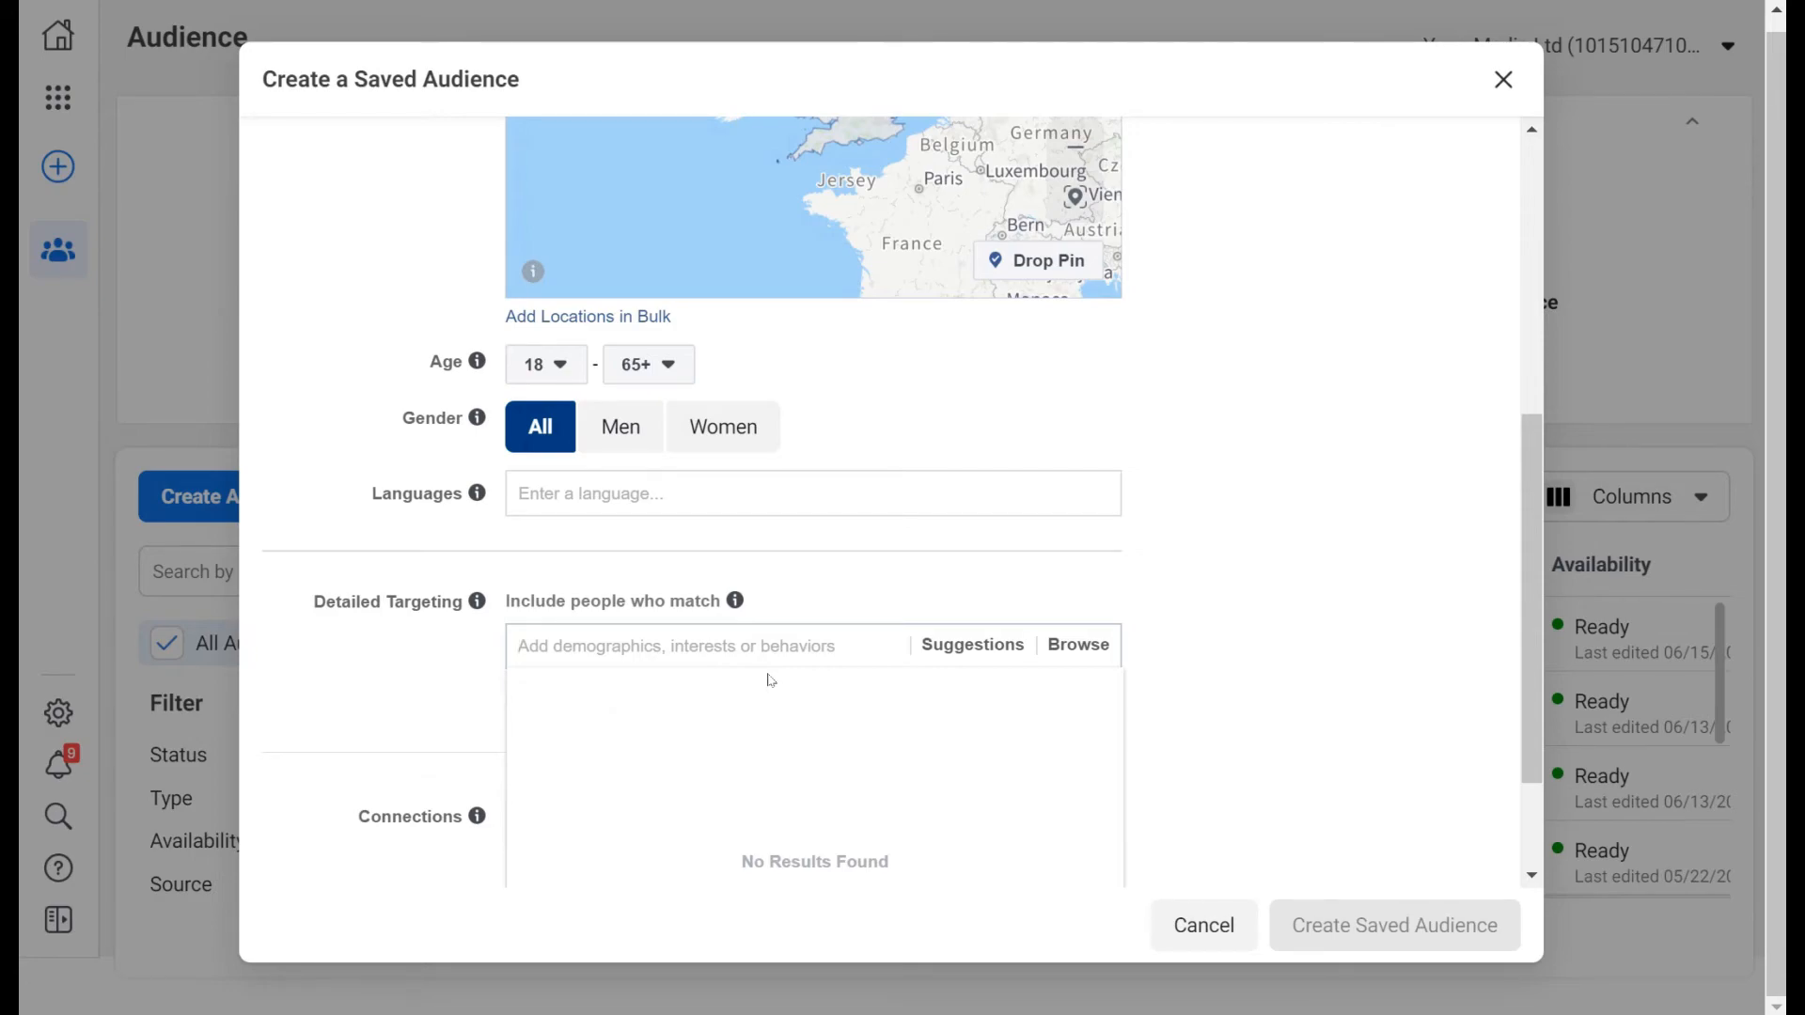
{"action": "type", "text": "ru"}
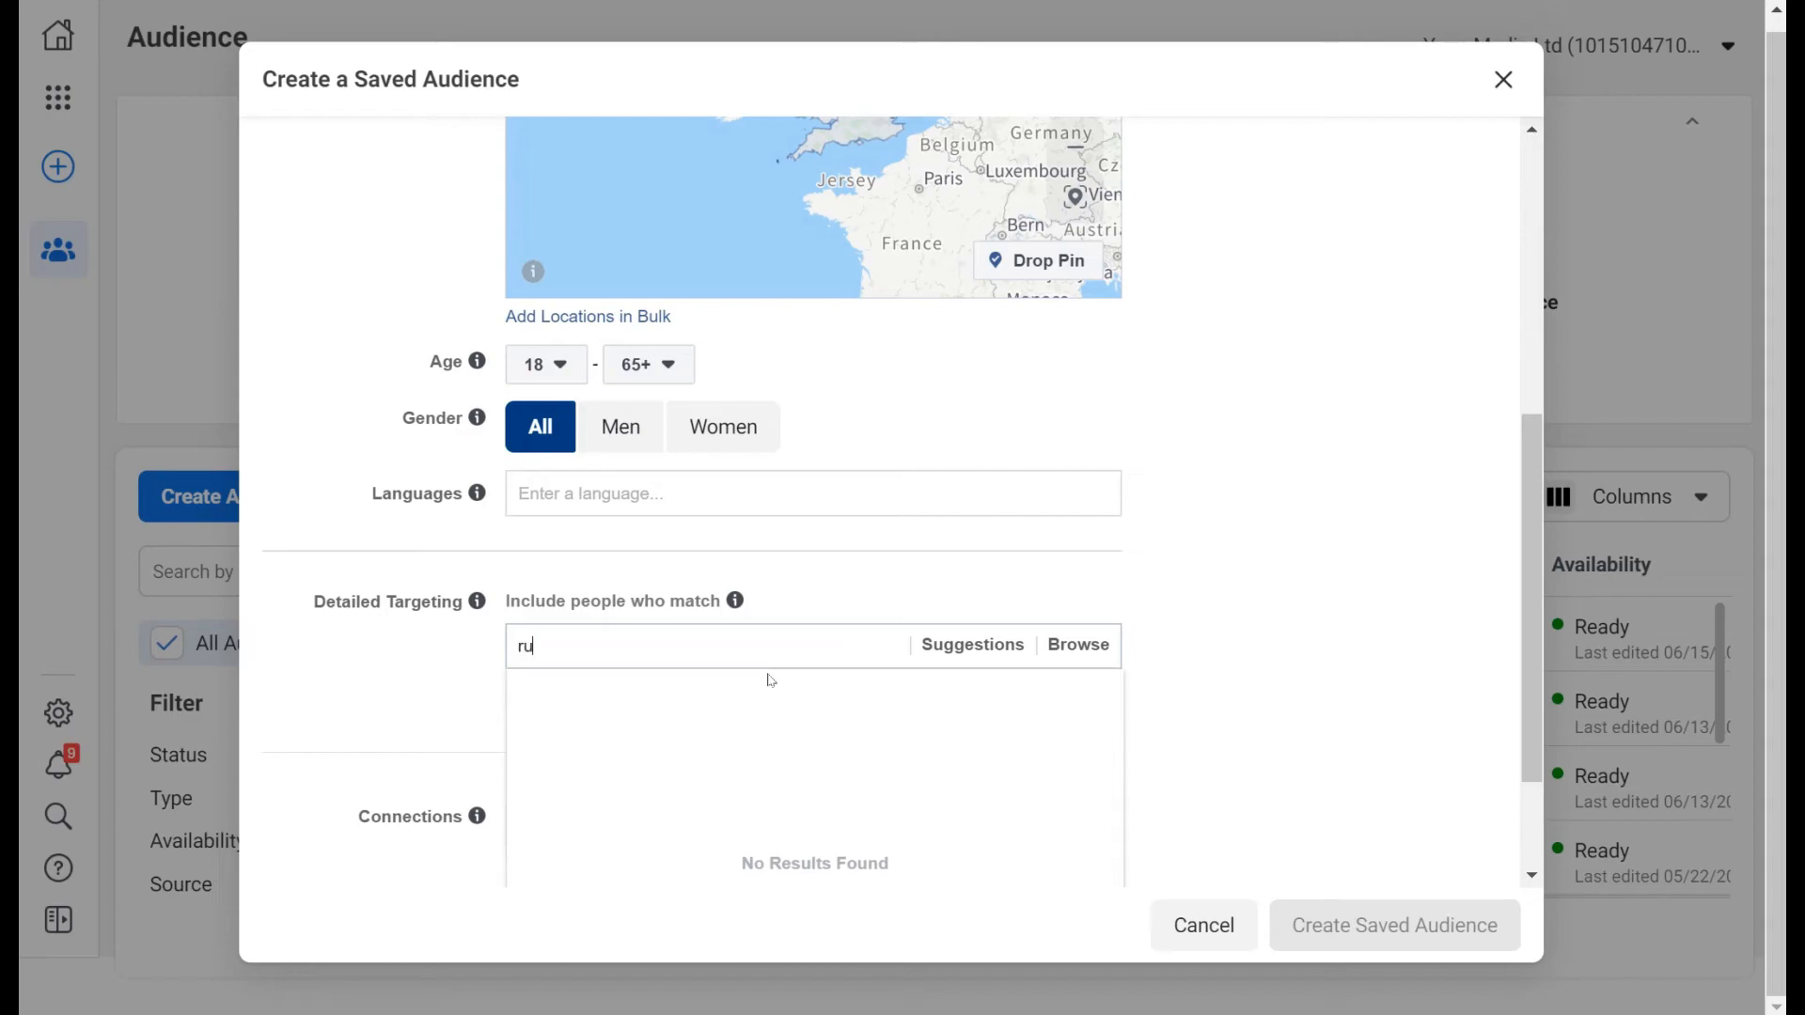
{"action": "type", "text": "gby"}
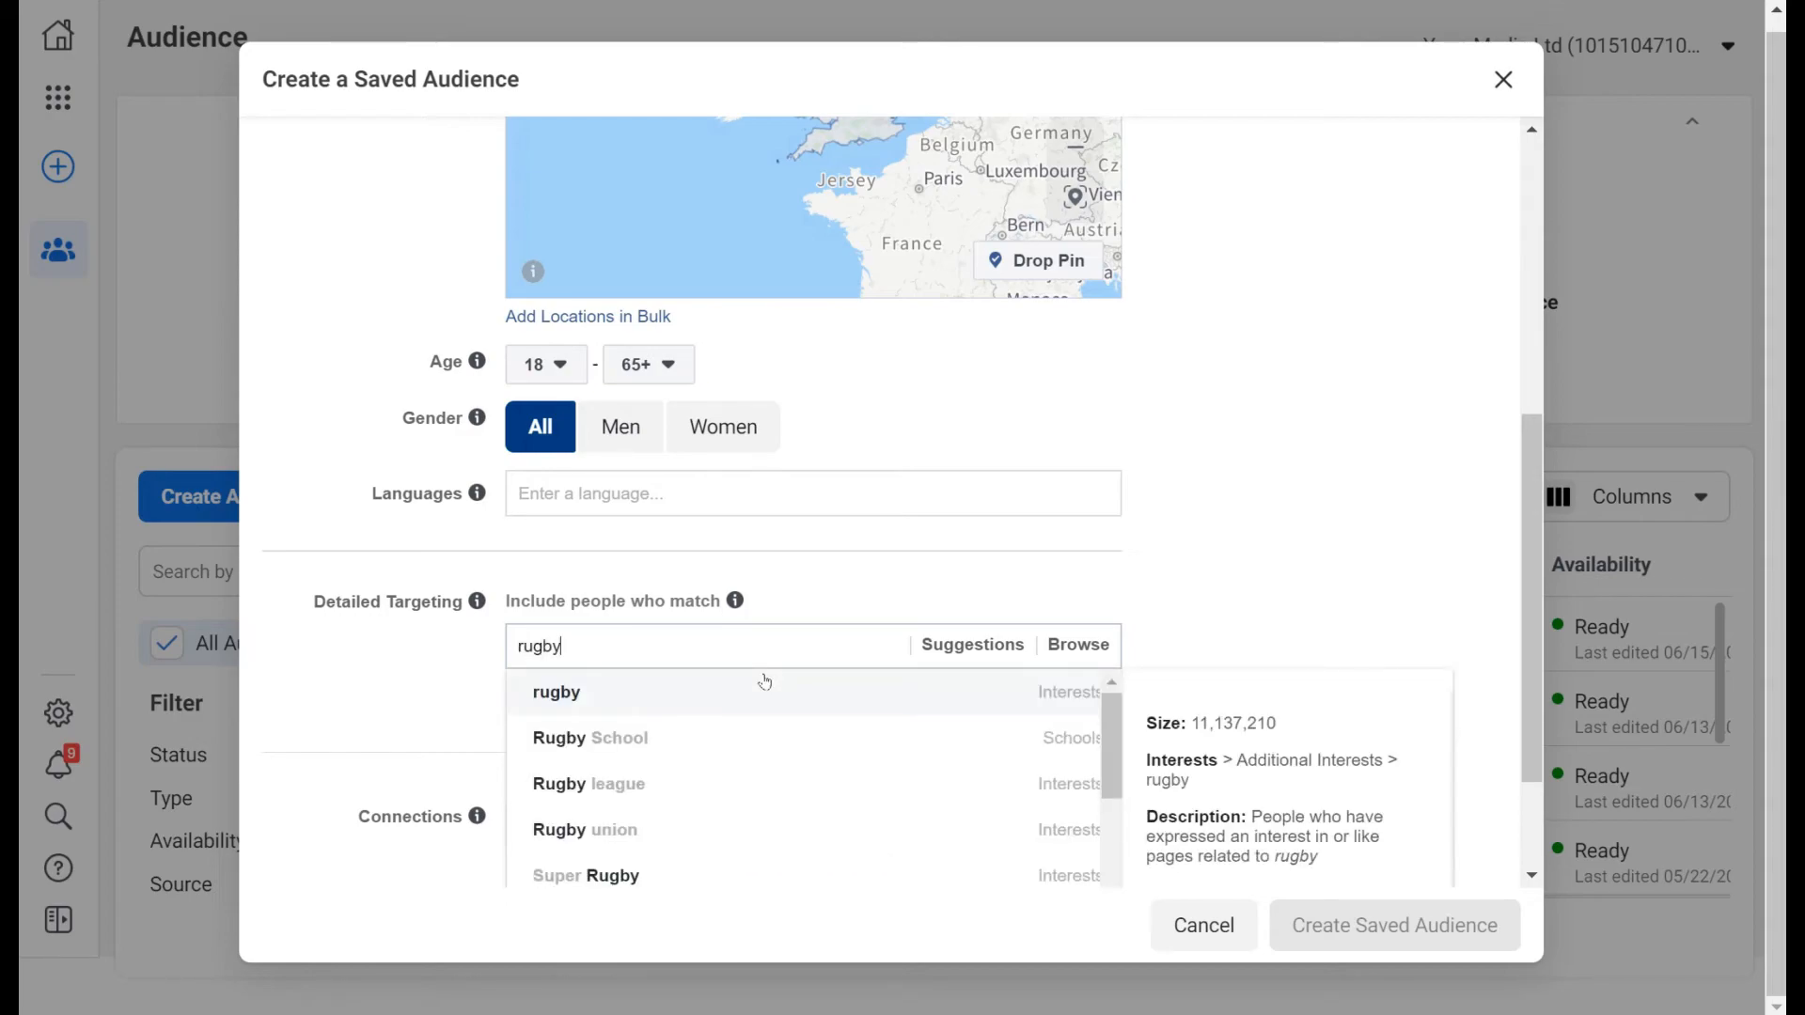
{"action": "left_click", "coordinate": [750, 691]}
{"action": "scroll", "coordinate": [825, 718], "scroll_direction": "down", "scroll_amount": 3}
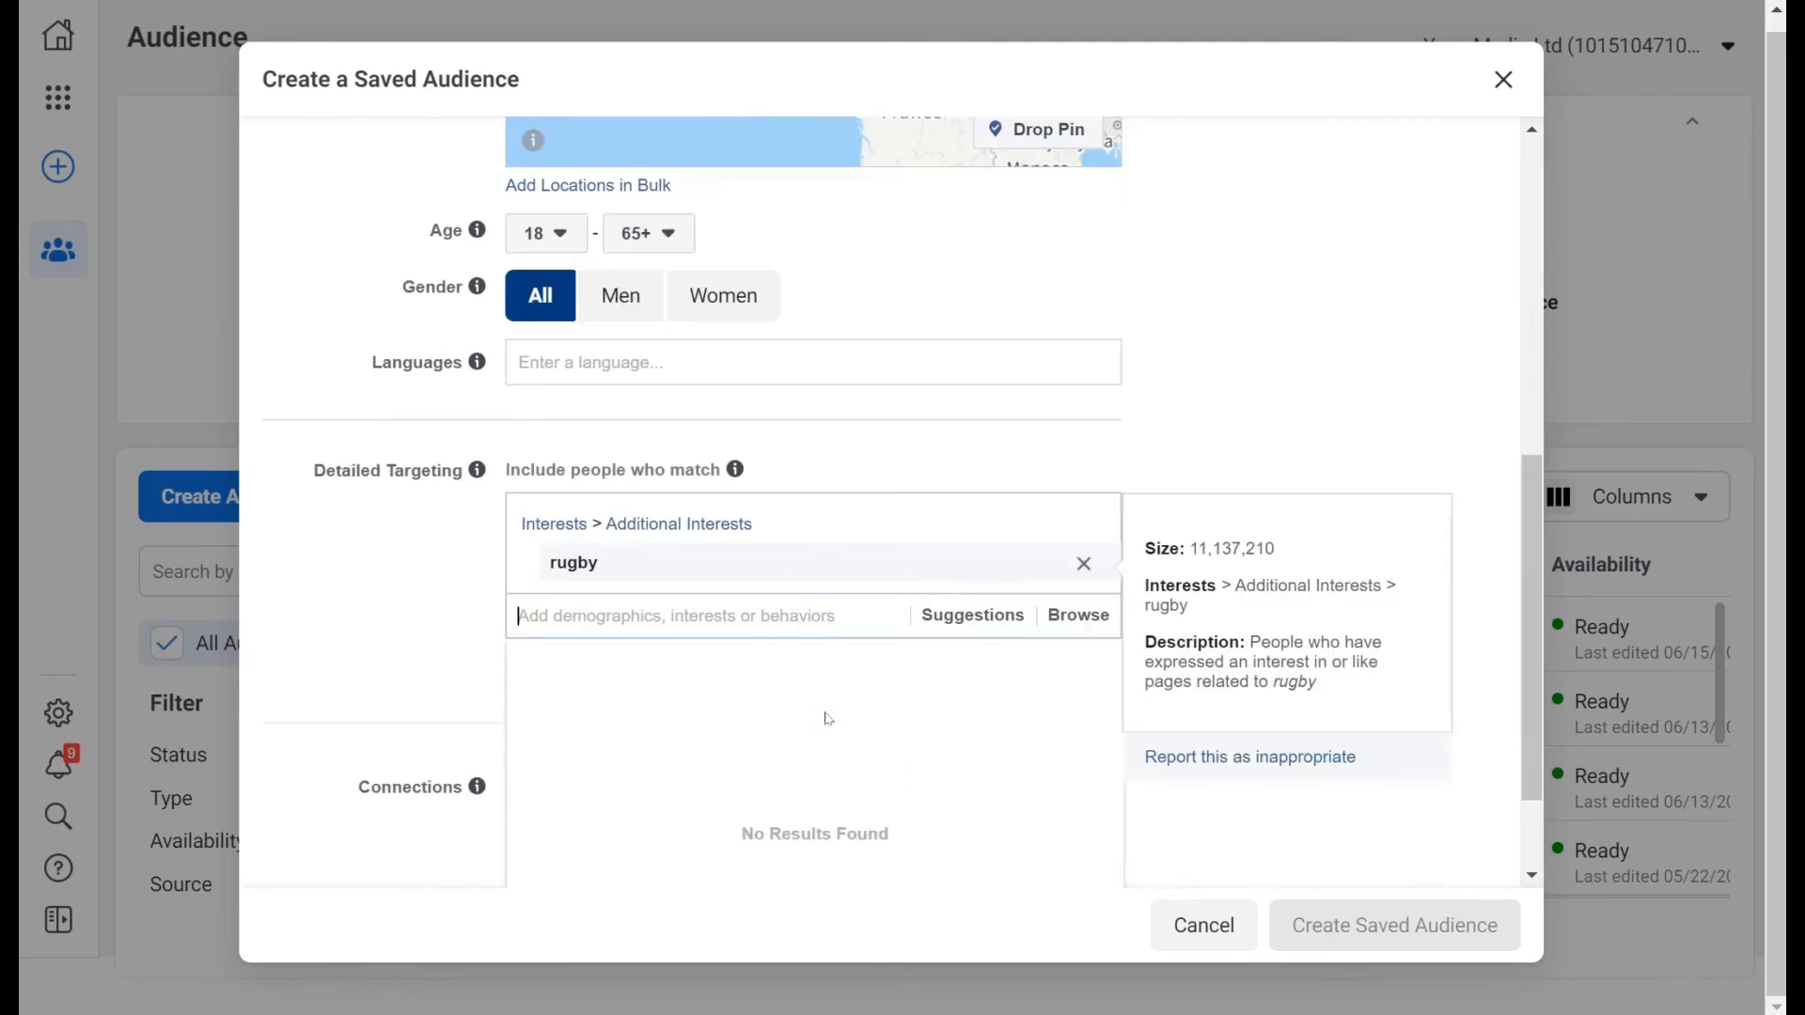
{"action": "scroll", "coordinate": [1217, 407], "scroll_direction": "up", "scroll_amount": 10}
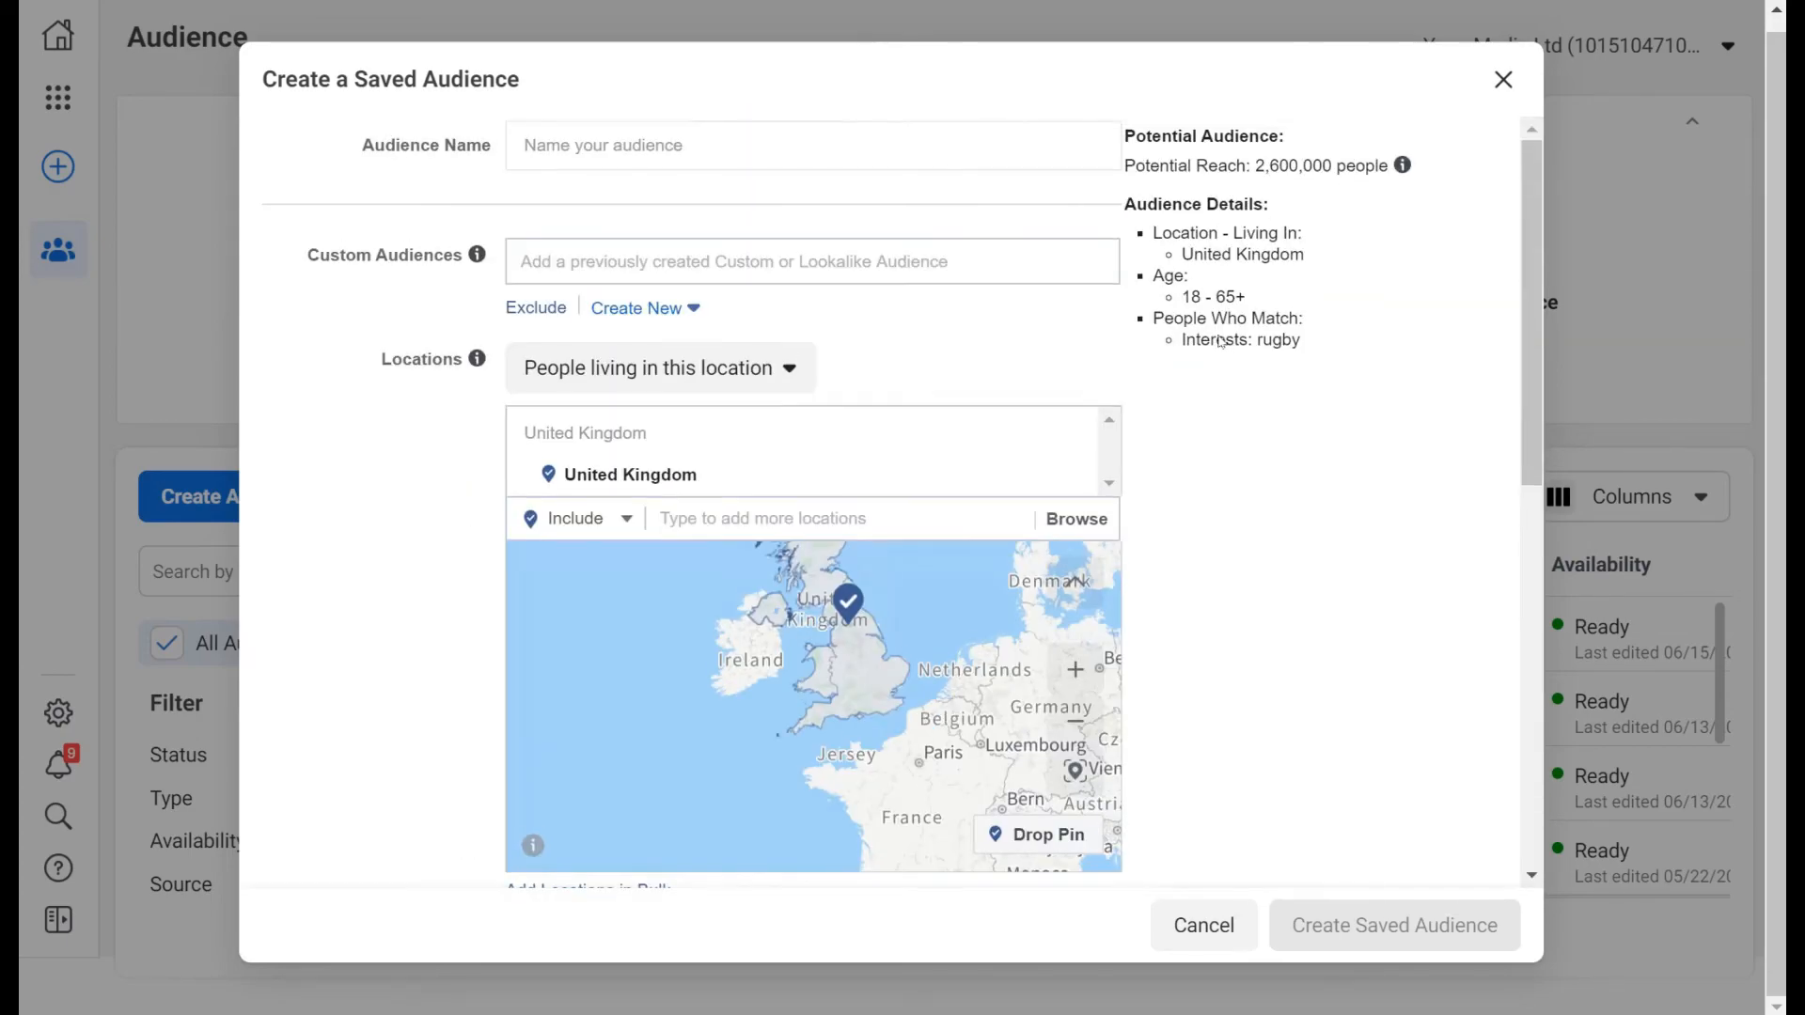
{"action": "scroll", "coordinate": [1222, 452], "scroll_direction": "down", "scroll_amount": 8}
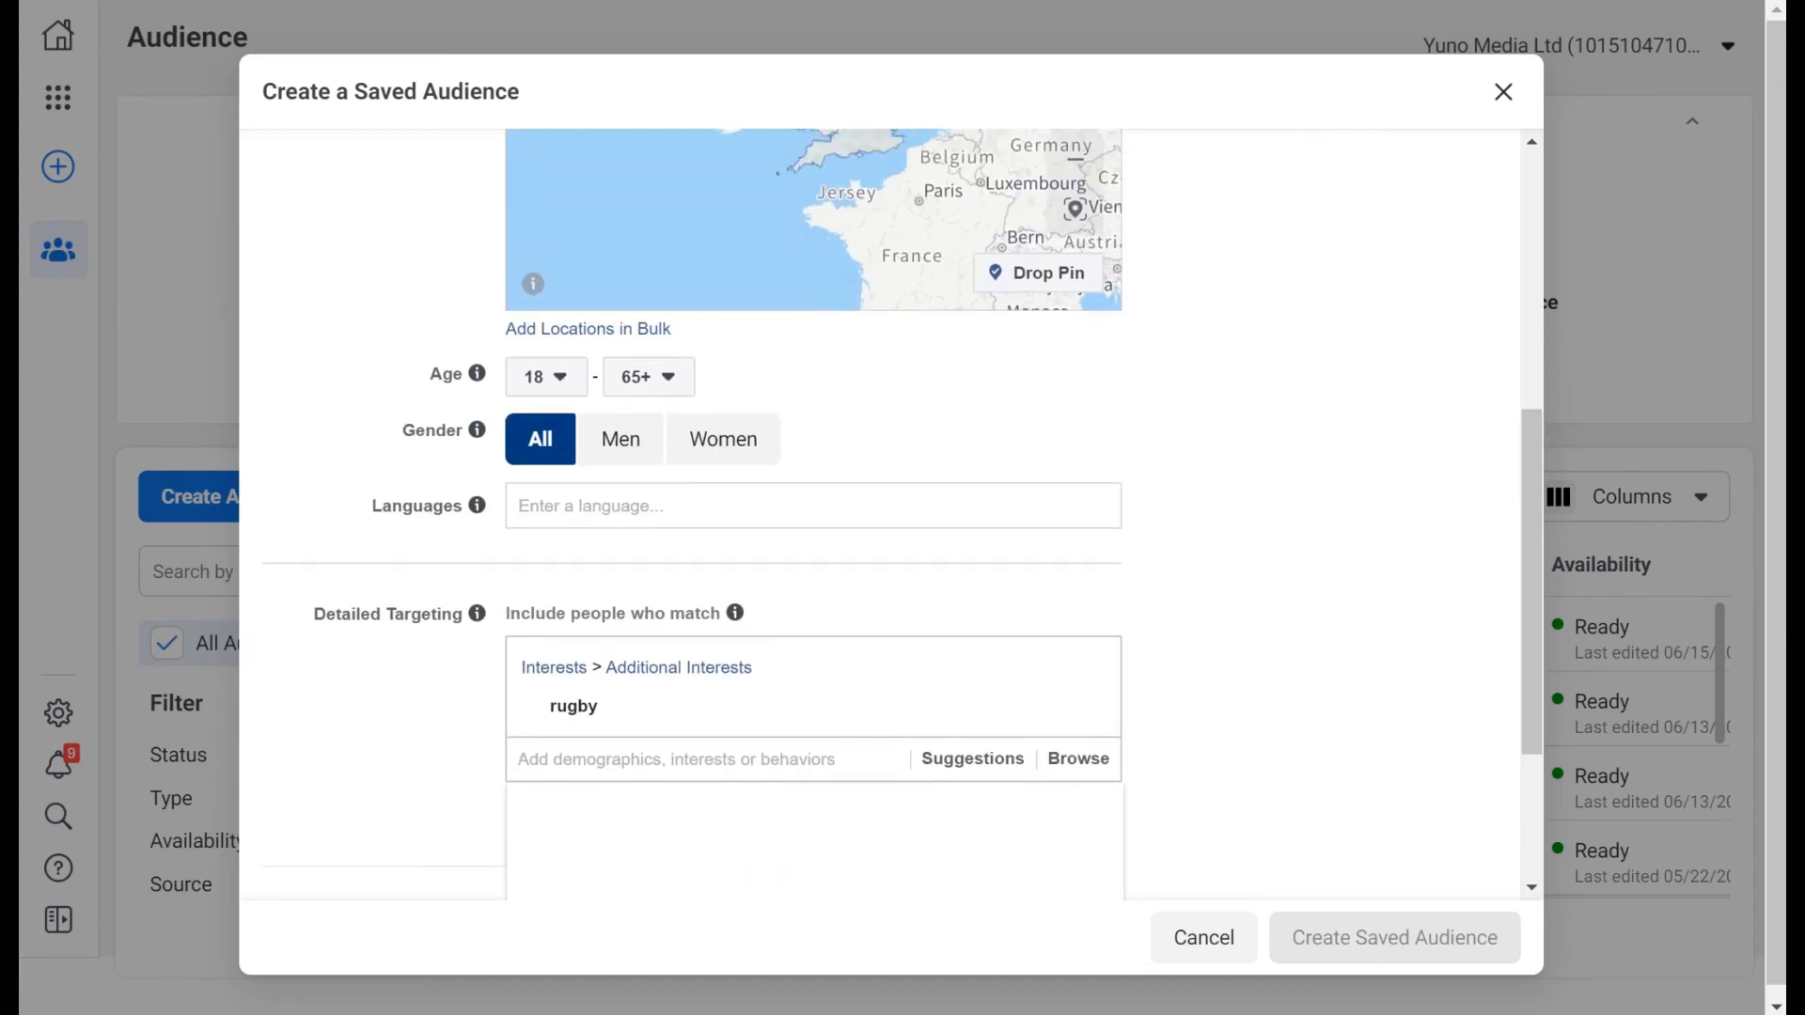
Dismiss the empty interest suggestions list and return to the Age settings.
{"action": "left_click", "coordinate": [1210, 583]}
{"action": "scroll", "coordinate": [1197, 612], "scroll_direction": "up", "scroll_amount": 6}
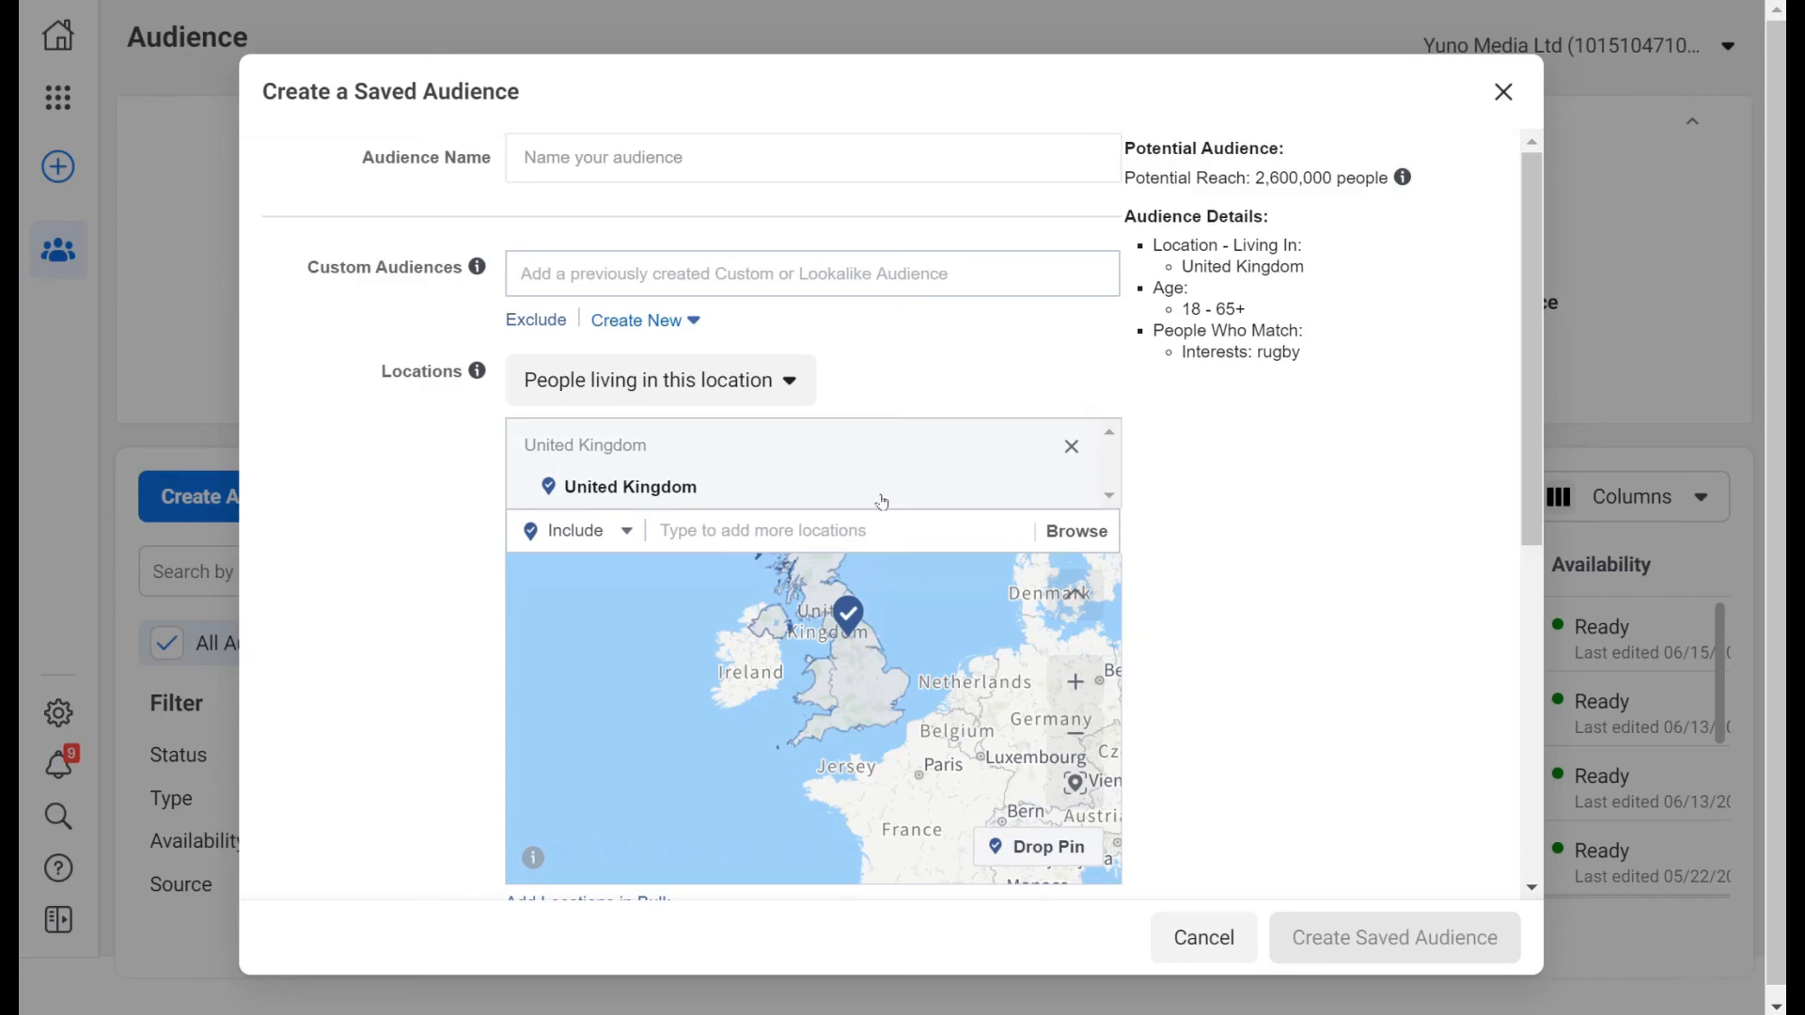
{"action": "scroll", "coordinate": [881, 502], "scroll_direction": "down", "scroll_amount": 3}
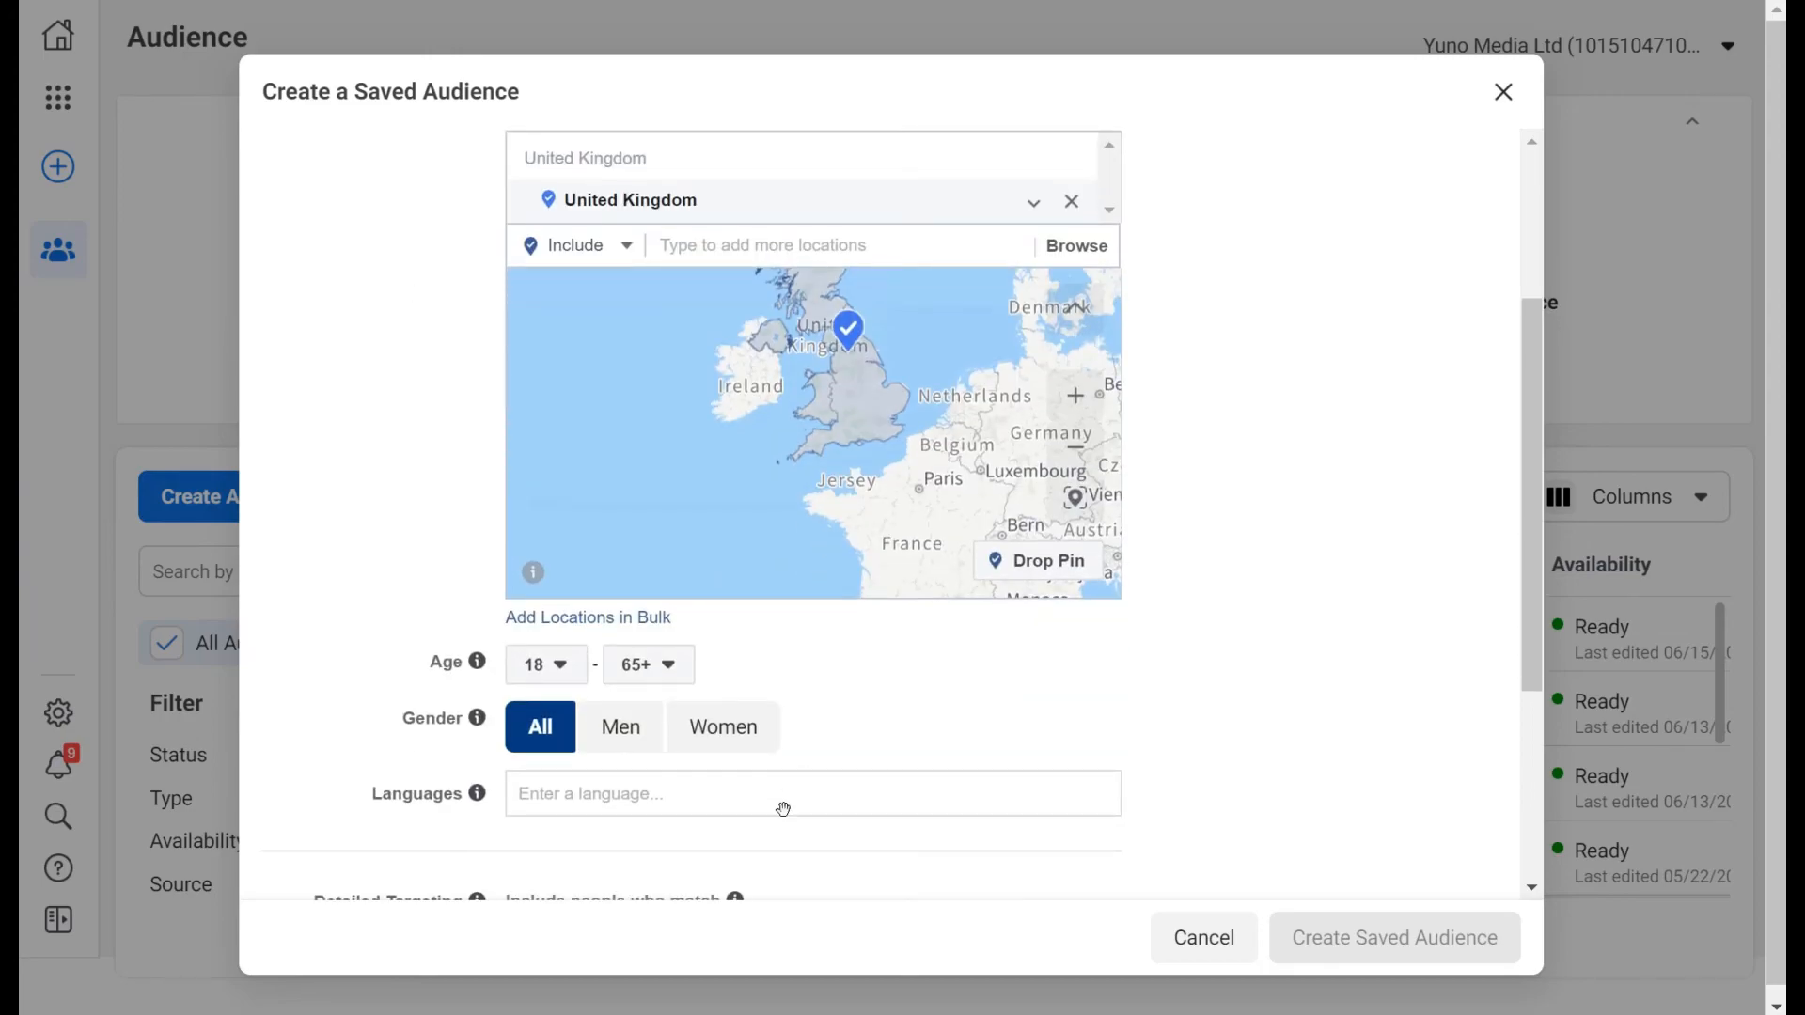
{"action": "scroll", "coordinate": [838, 795], "scroll_direction": "down", "scroll_amount": 4}
{"action": "mouse_move", "coordinate": [648, 633]}
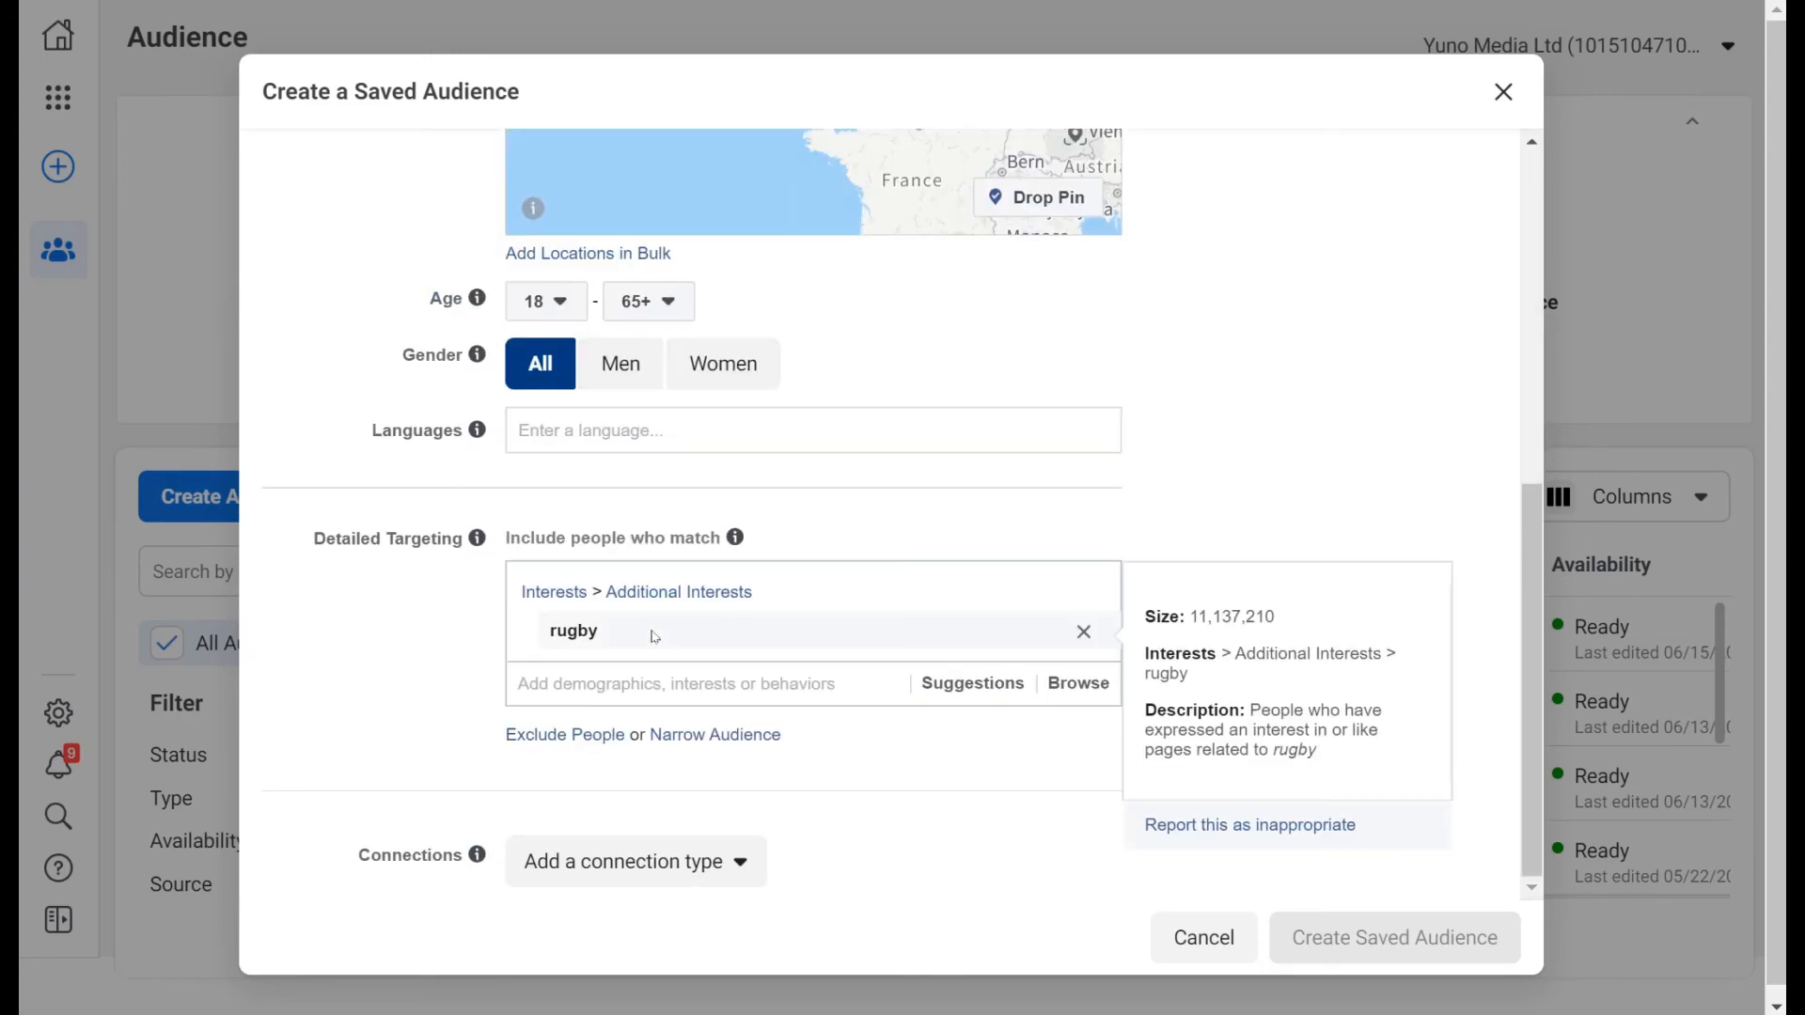
{"action": "scroll", "coordinate": [657, 637], "scroll_direction": "up", "scroll_amount": 2}
{"action": "scroll", "coordinate": [656, 637], "scroll_direction": "up", "scroll_amount": 1}
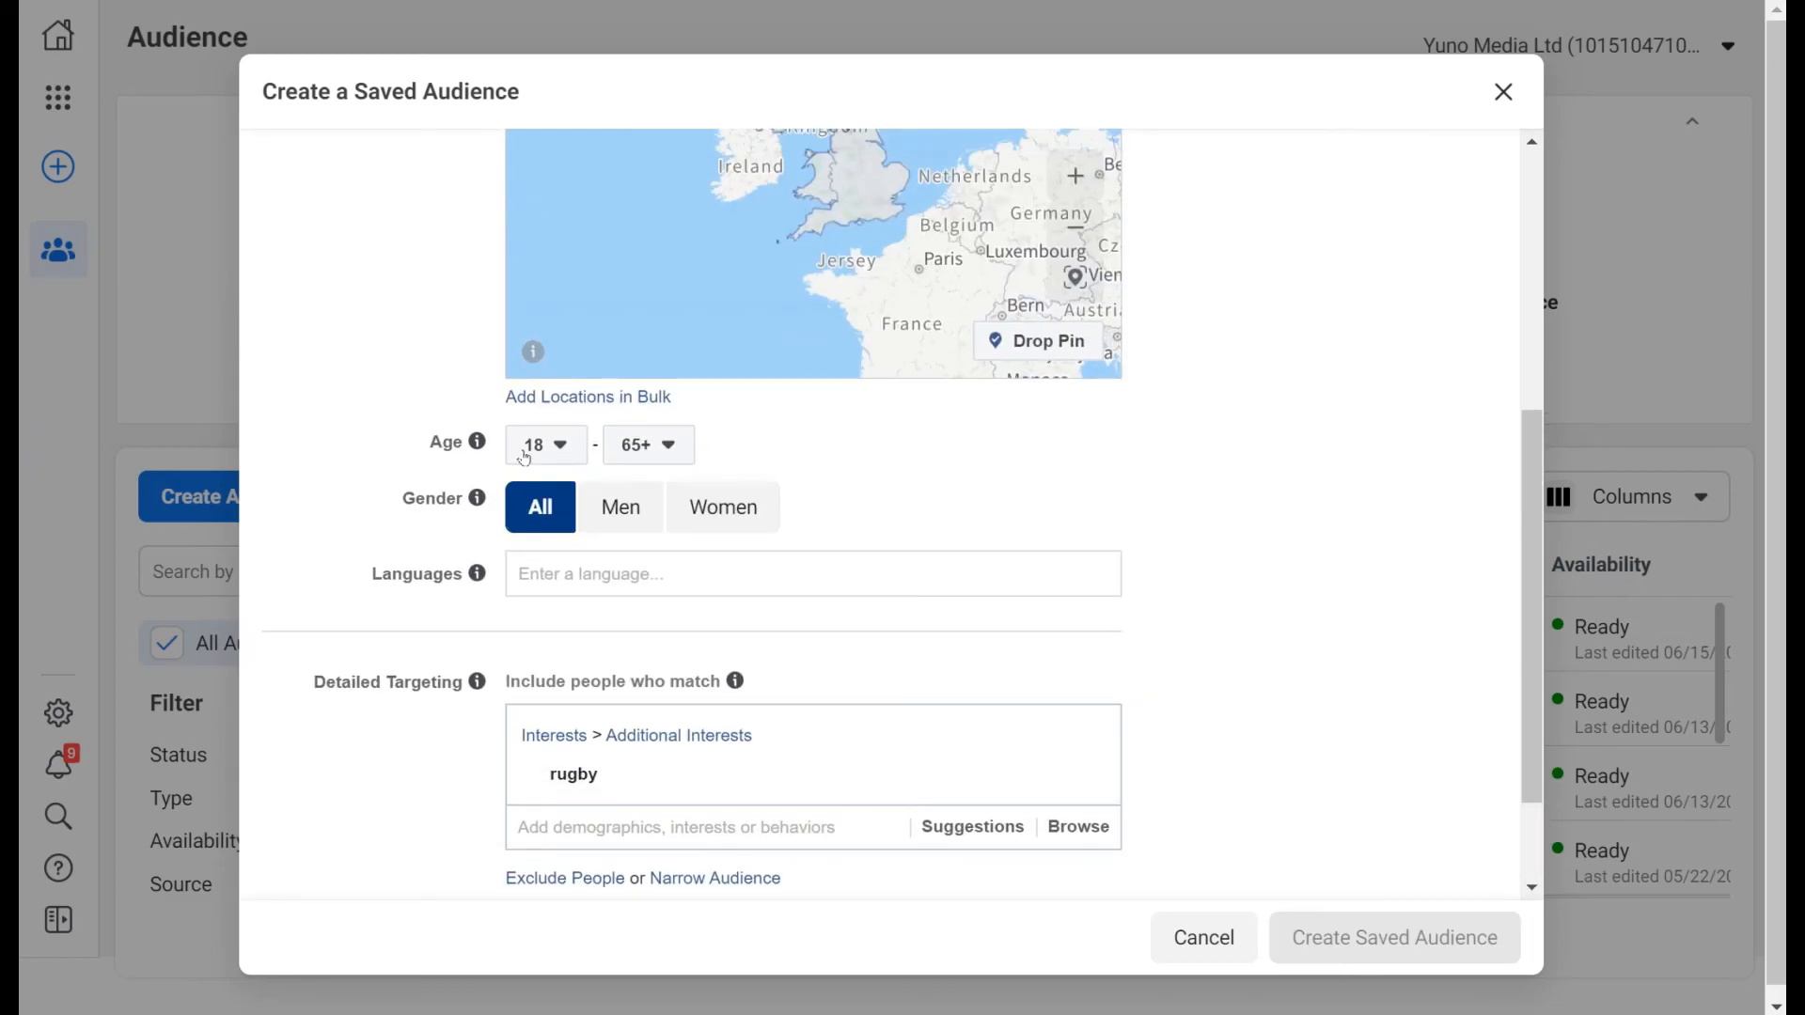
Set the minimum age to 30, for ages 30–65+ and 1,600,000 reach.
{"action": "left_click", "coordinate": [525, 457]}
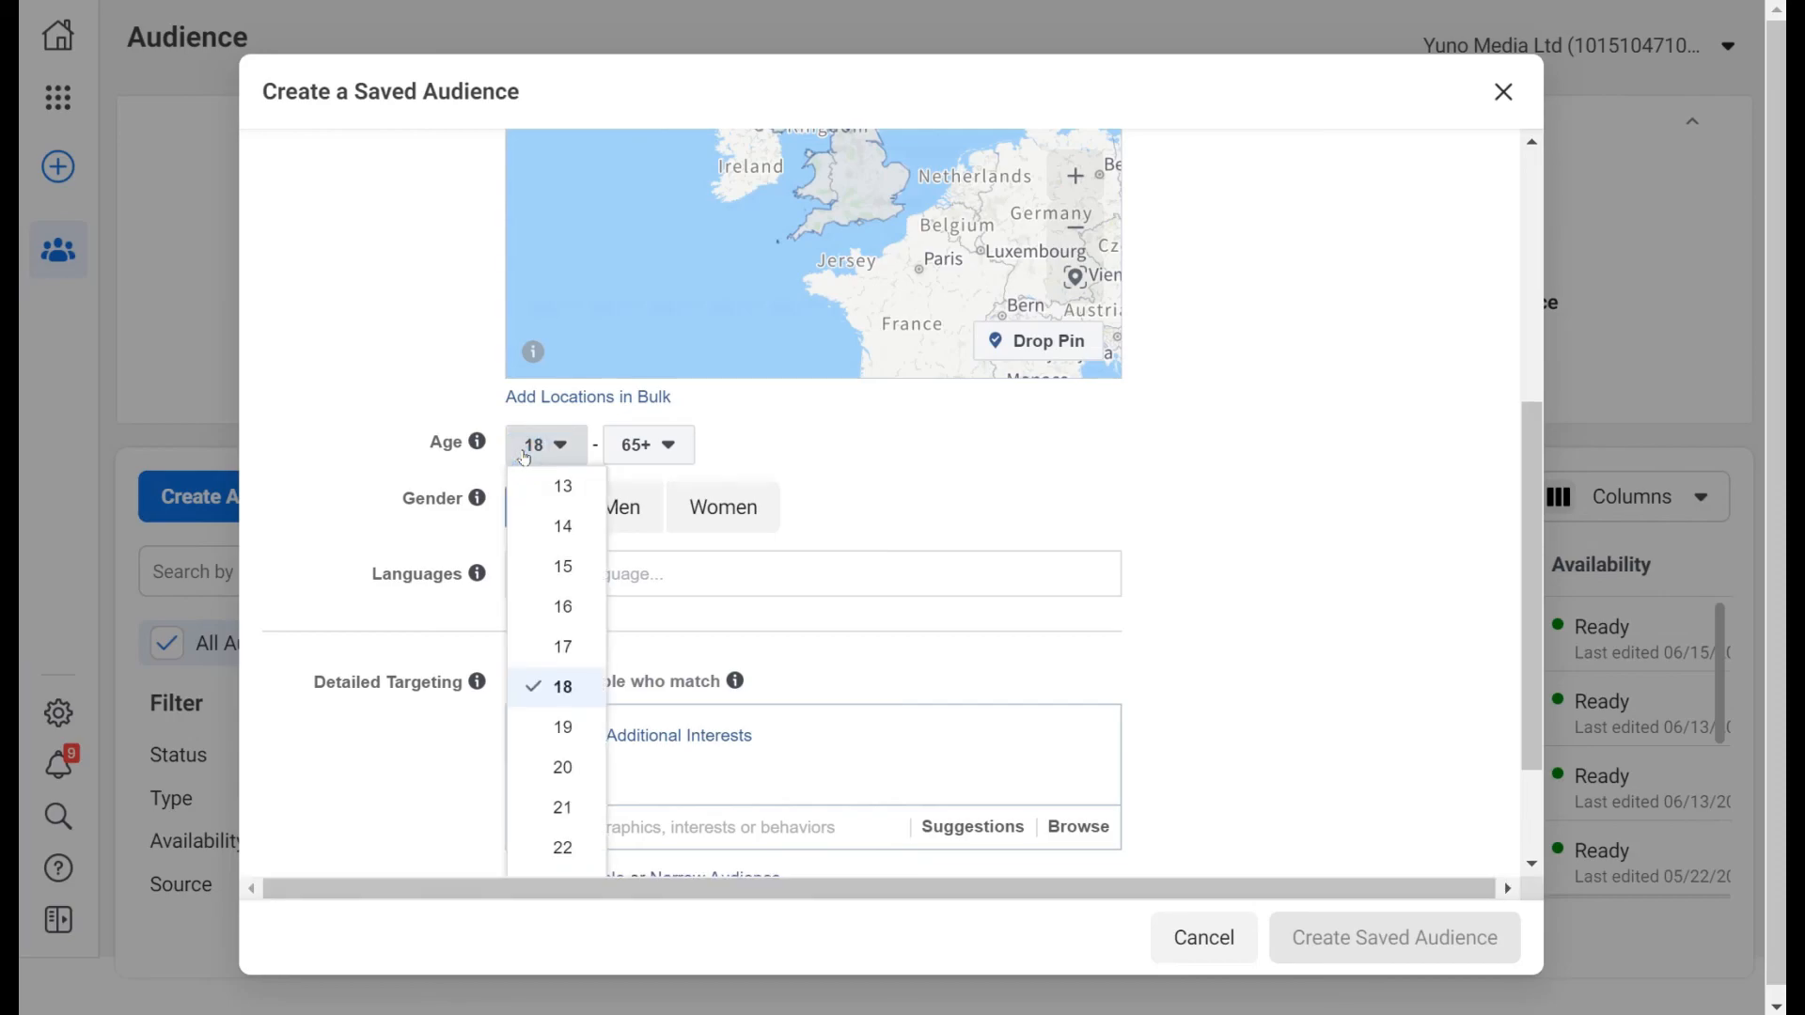
{"action": "scroll", "coordinate": [552, 642], "scroll_direction": "down", "scroll_amount": 2}
{"action": "scroll", "coordinate": [552, 642], "scroll_direction": "down", "scroll_amount": 3}
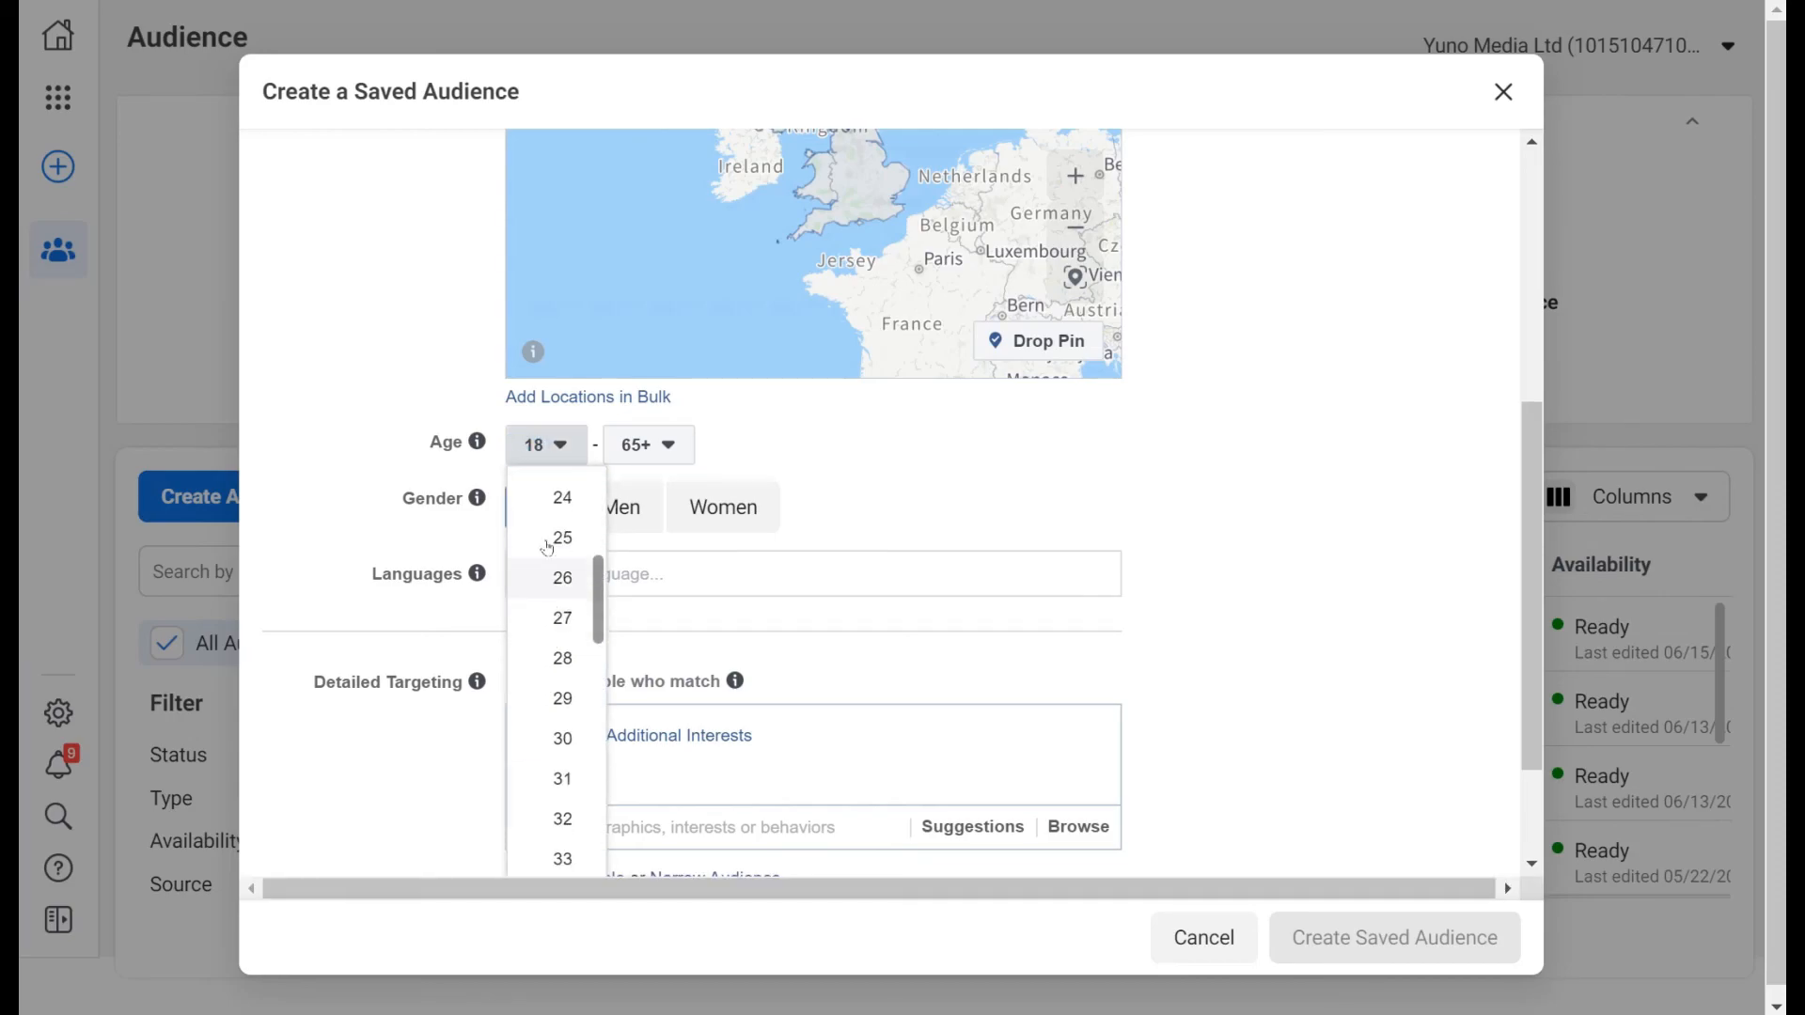
{"action": "left_click", "coordinate": [562, 740]}
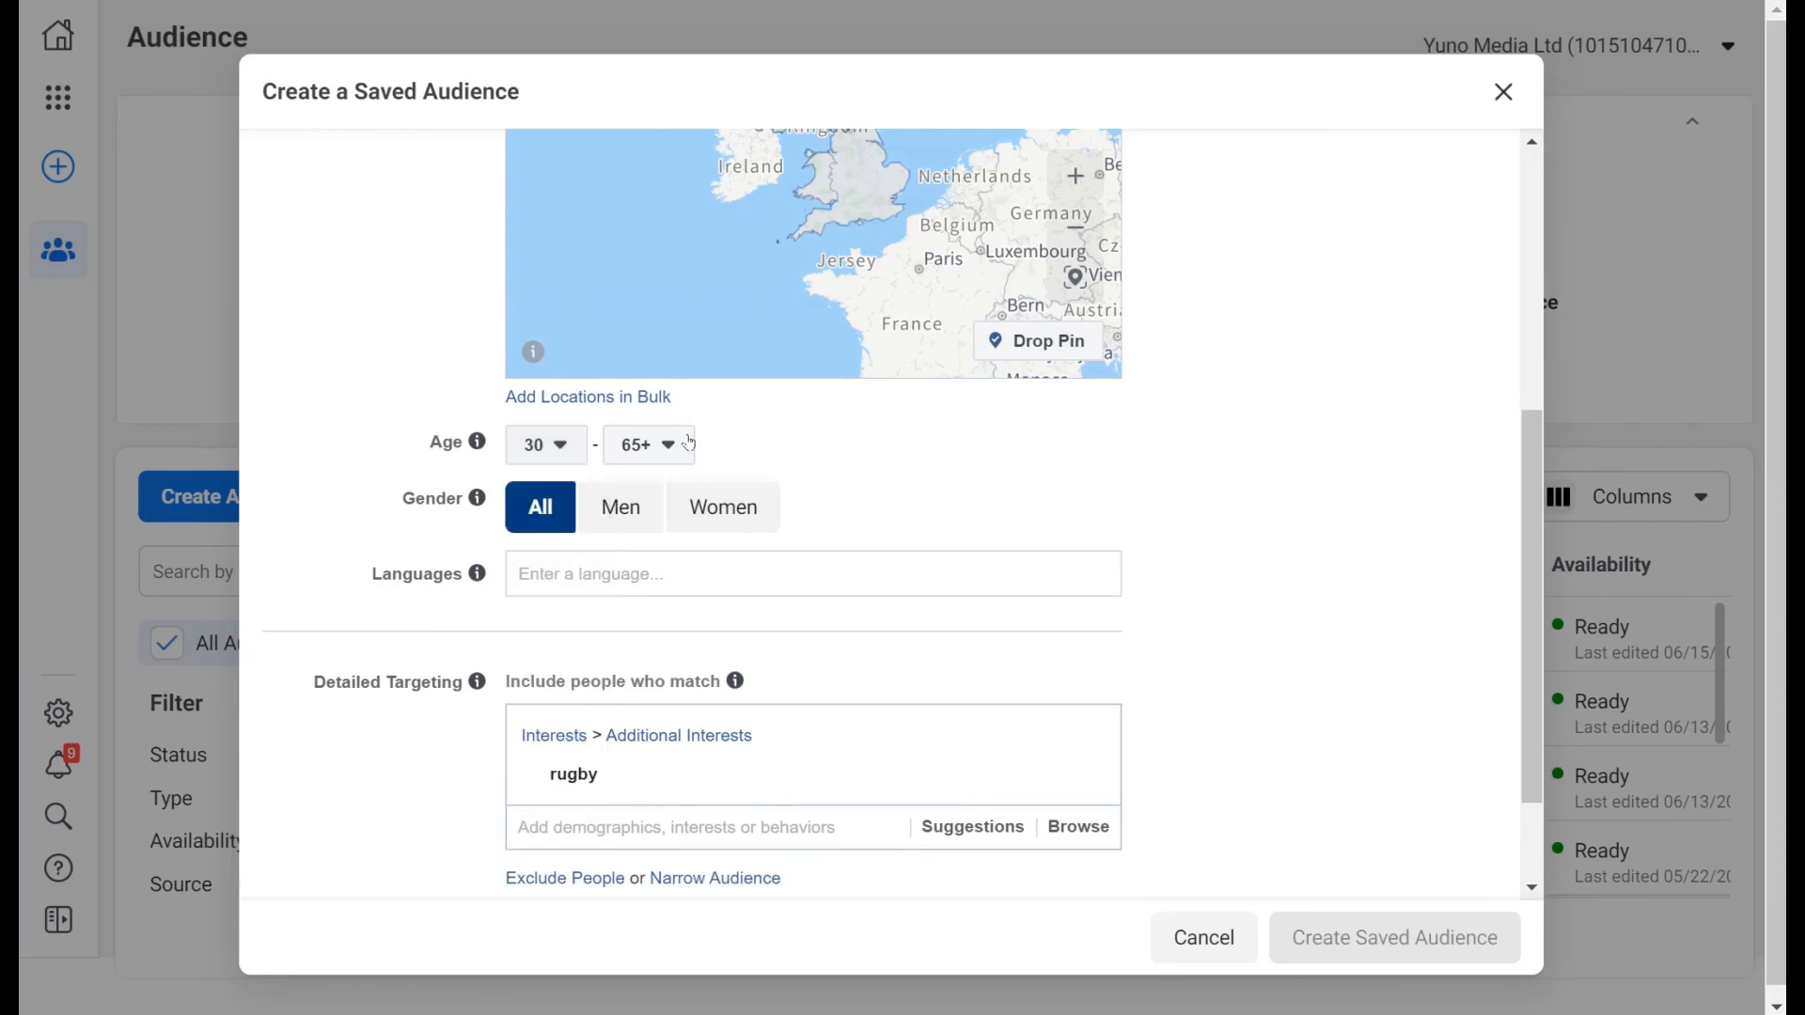
{"action": "scroll", "coordinate": [1264, 524], "scroll_direction": "up", "scroll_amount": 5}
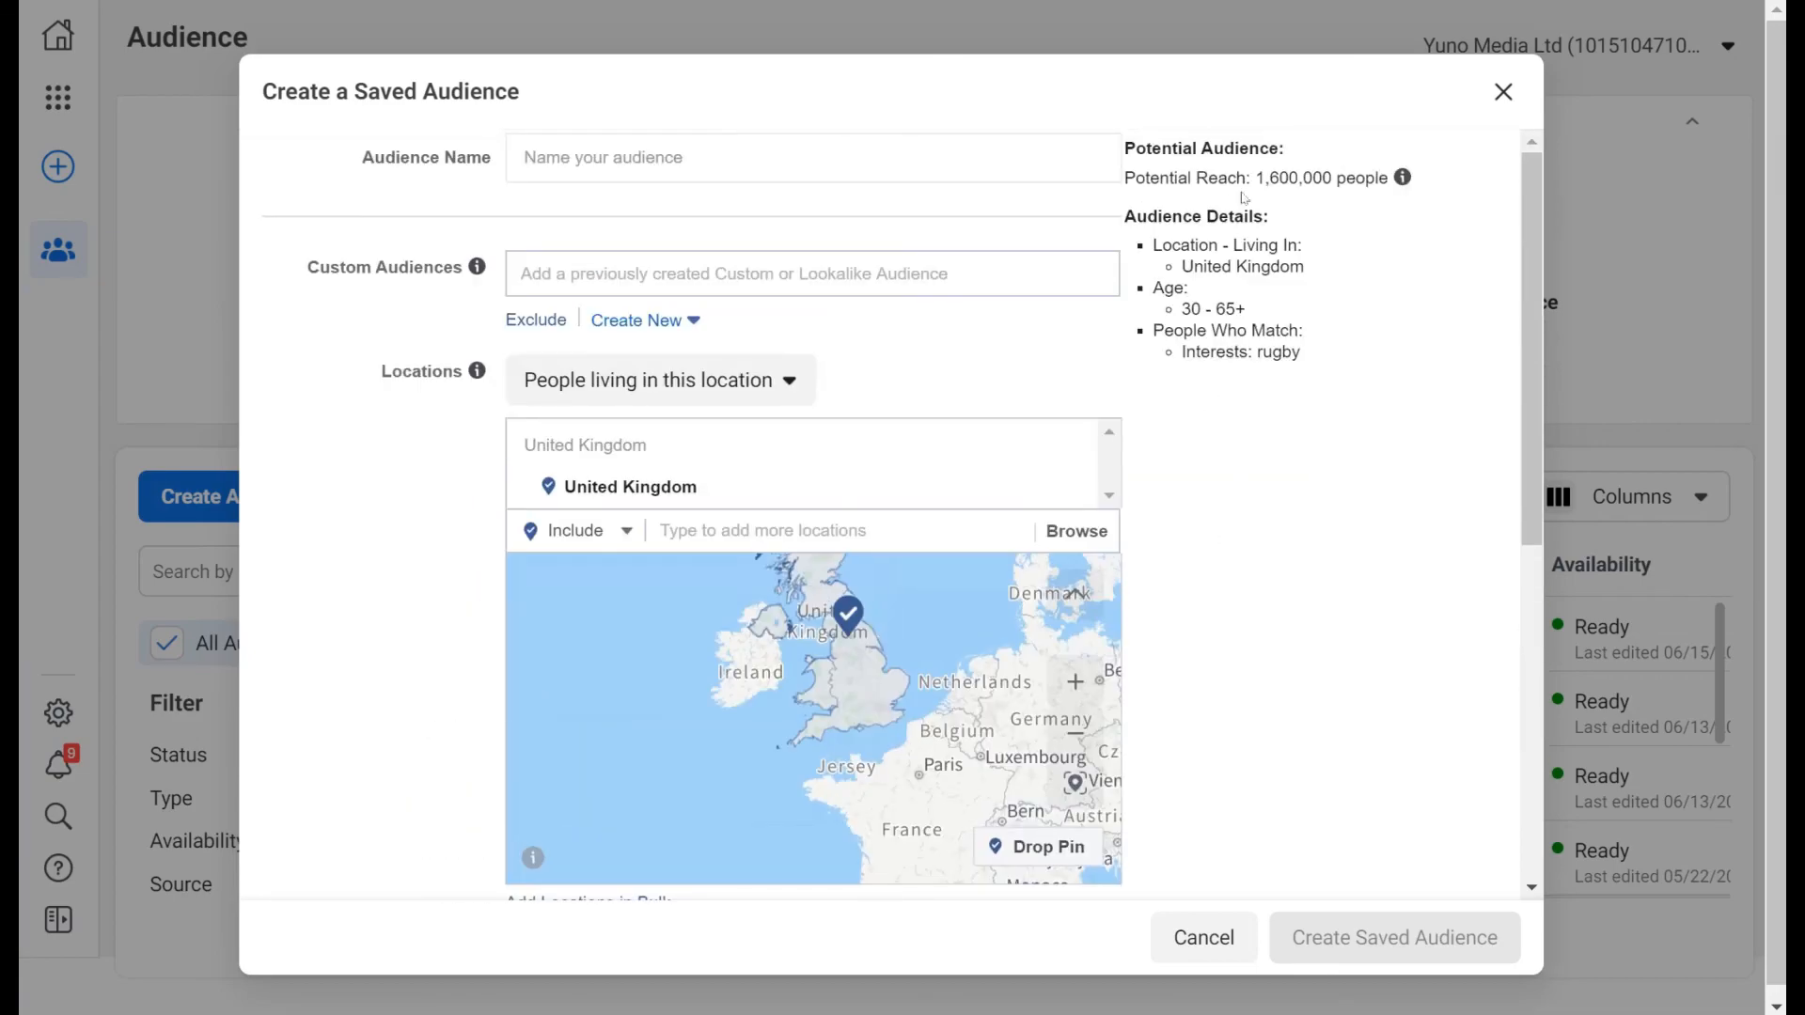
{"action": "scroll", "coordinate": [1265, 417], "scroll_direction": "down", "scroll_amount": 7}
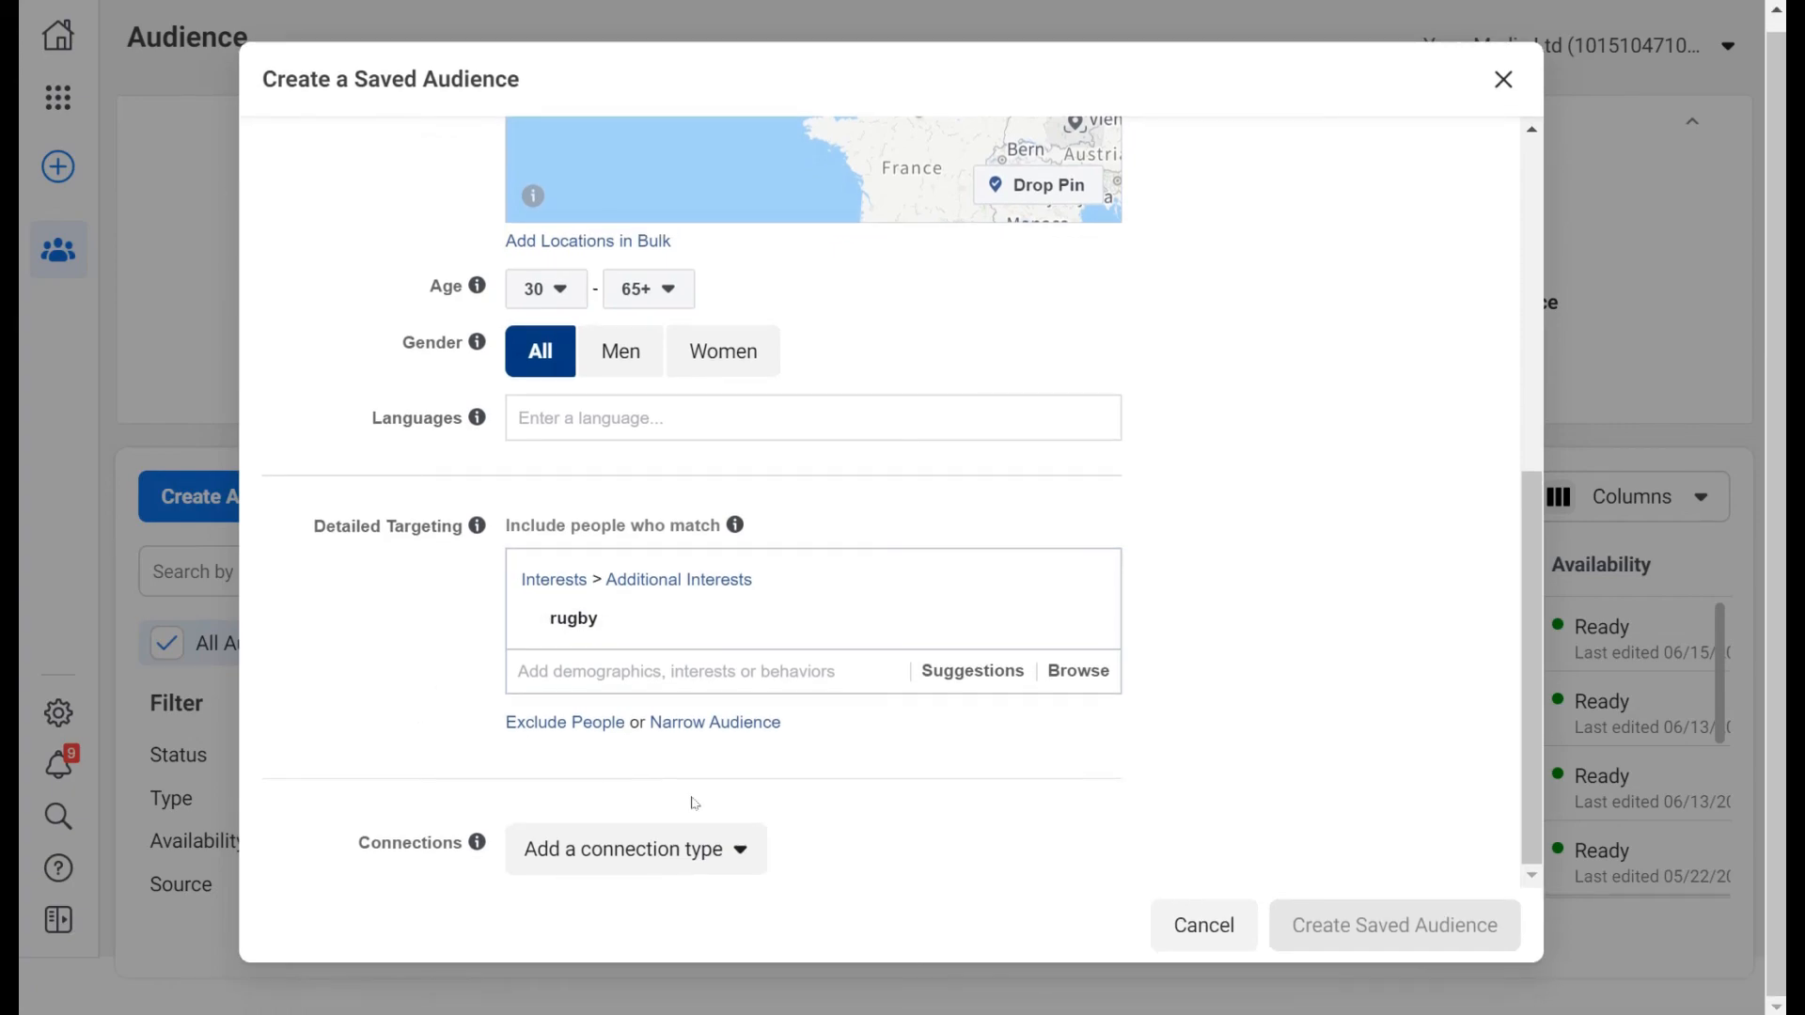
Name the audience 'rugby' after checking Connections, then return to the Audiences list.
{"action": "left_click", "coordinate": [731, 850]}
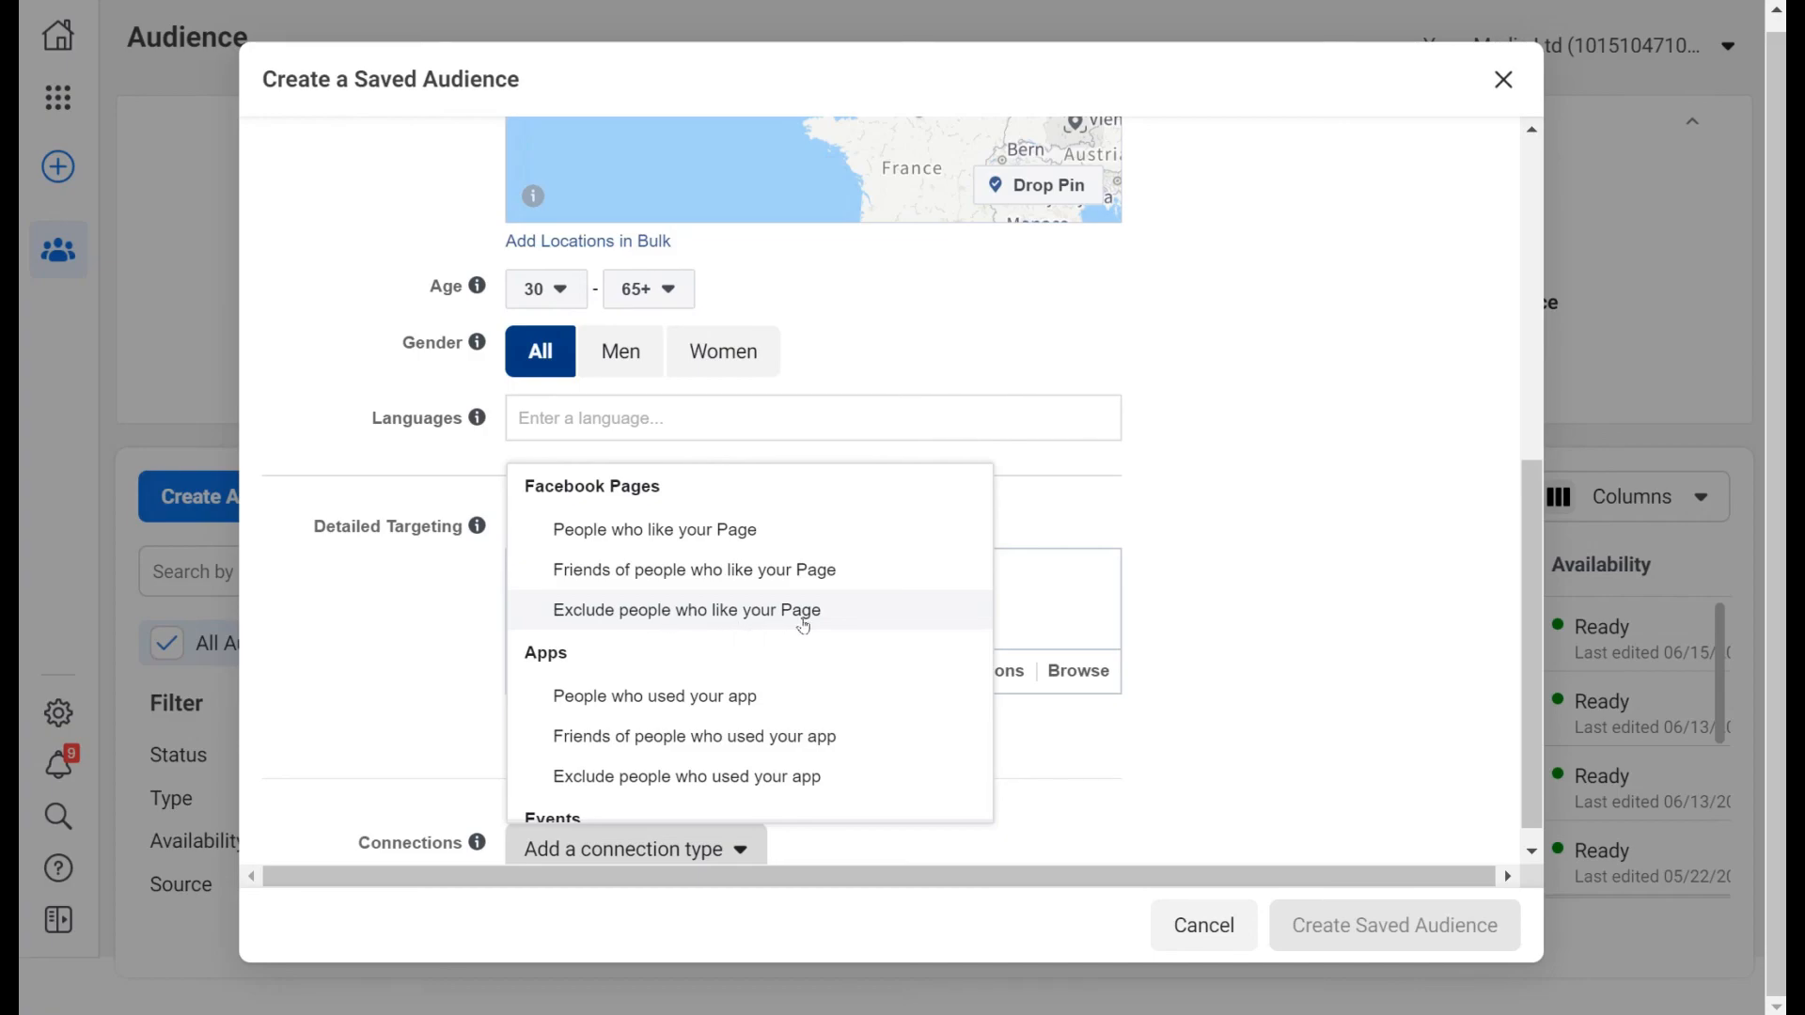
{"action": "scroll", "coordinate": [866, 705], "scroll_direction": "down", "scroll_amount": 3}
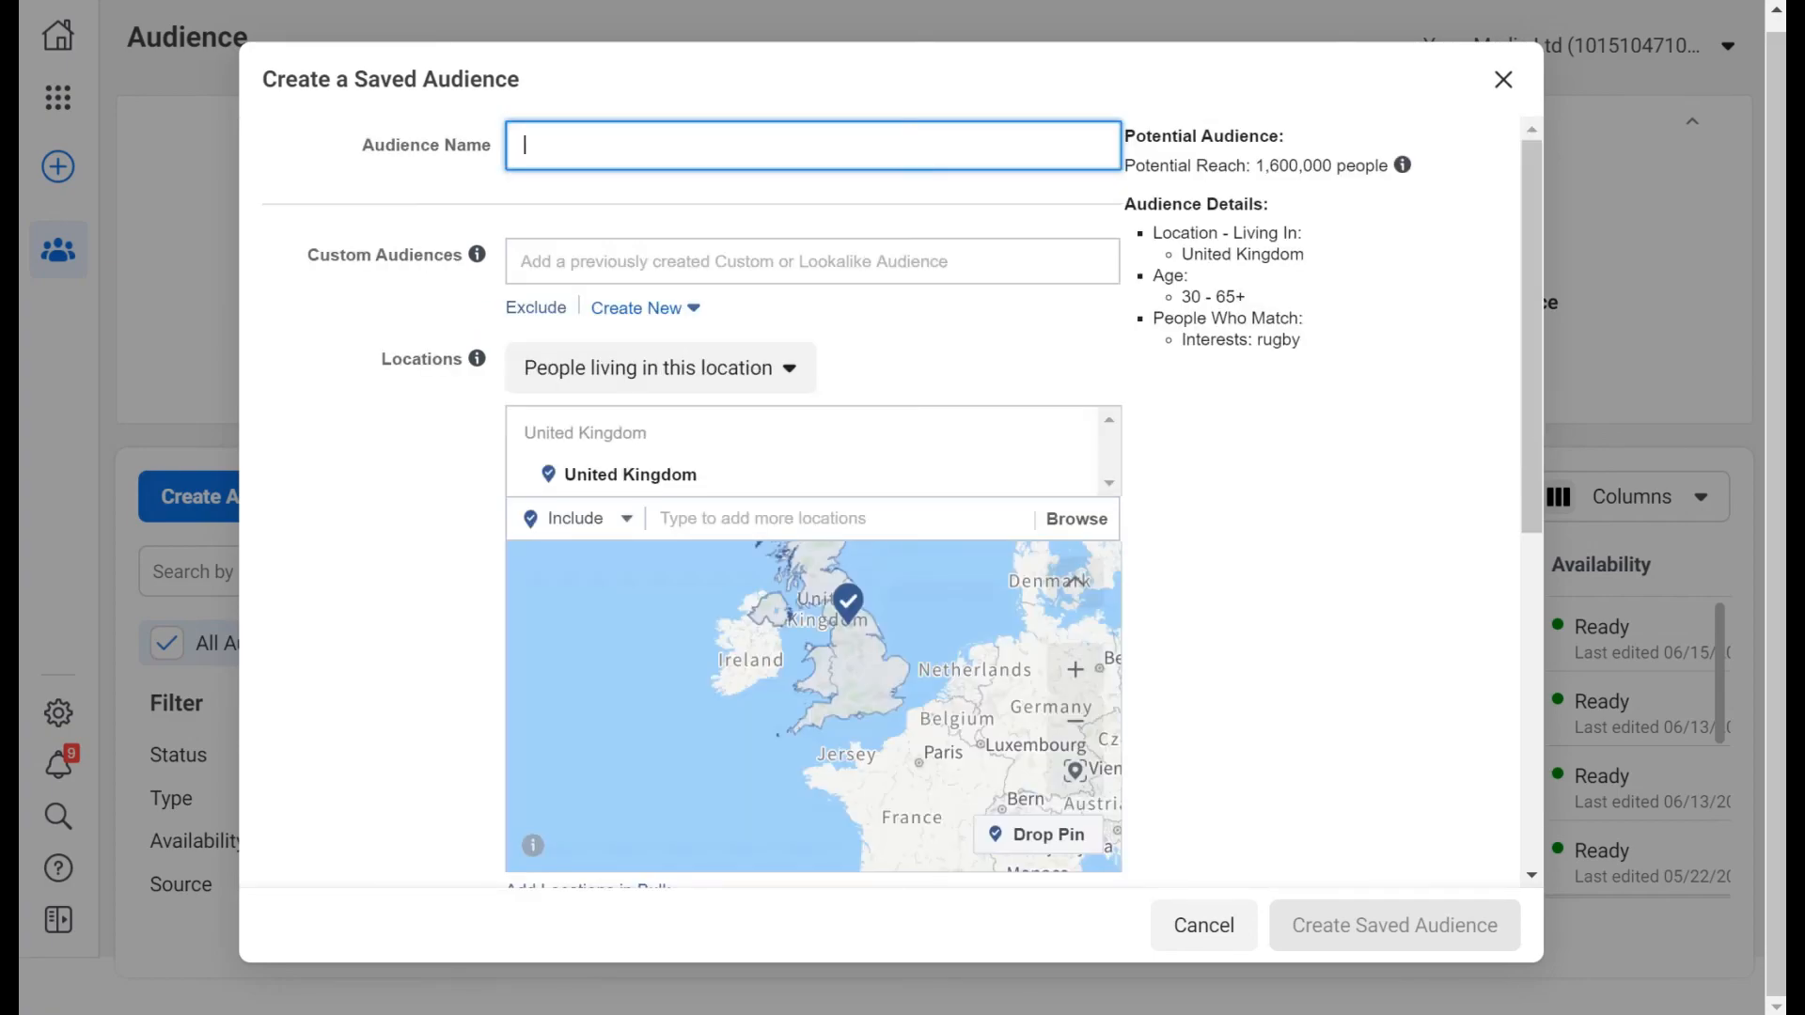
{"action": "type", "text": "rugby"}
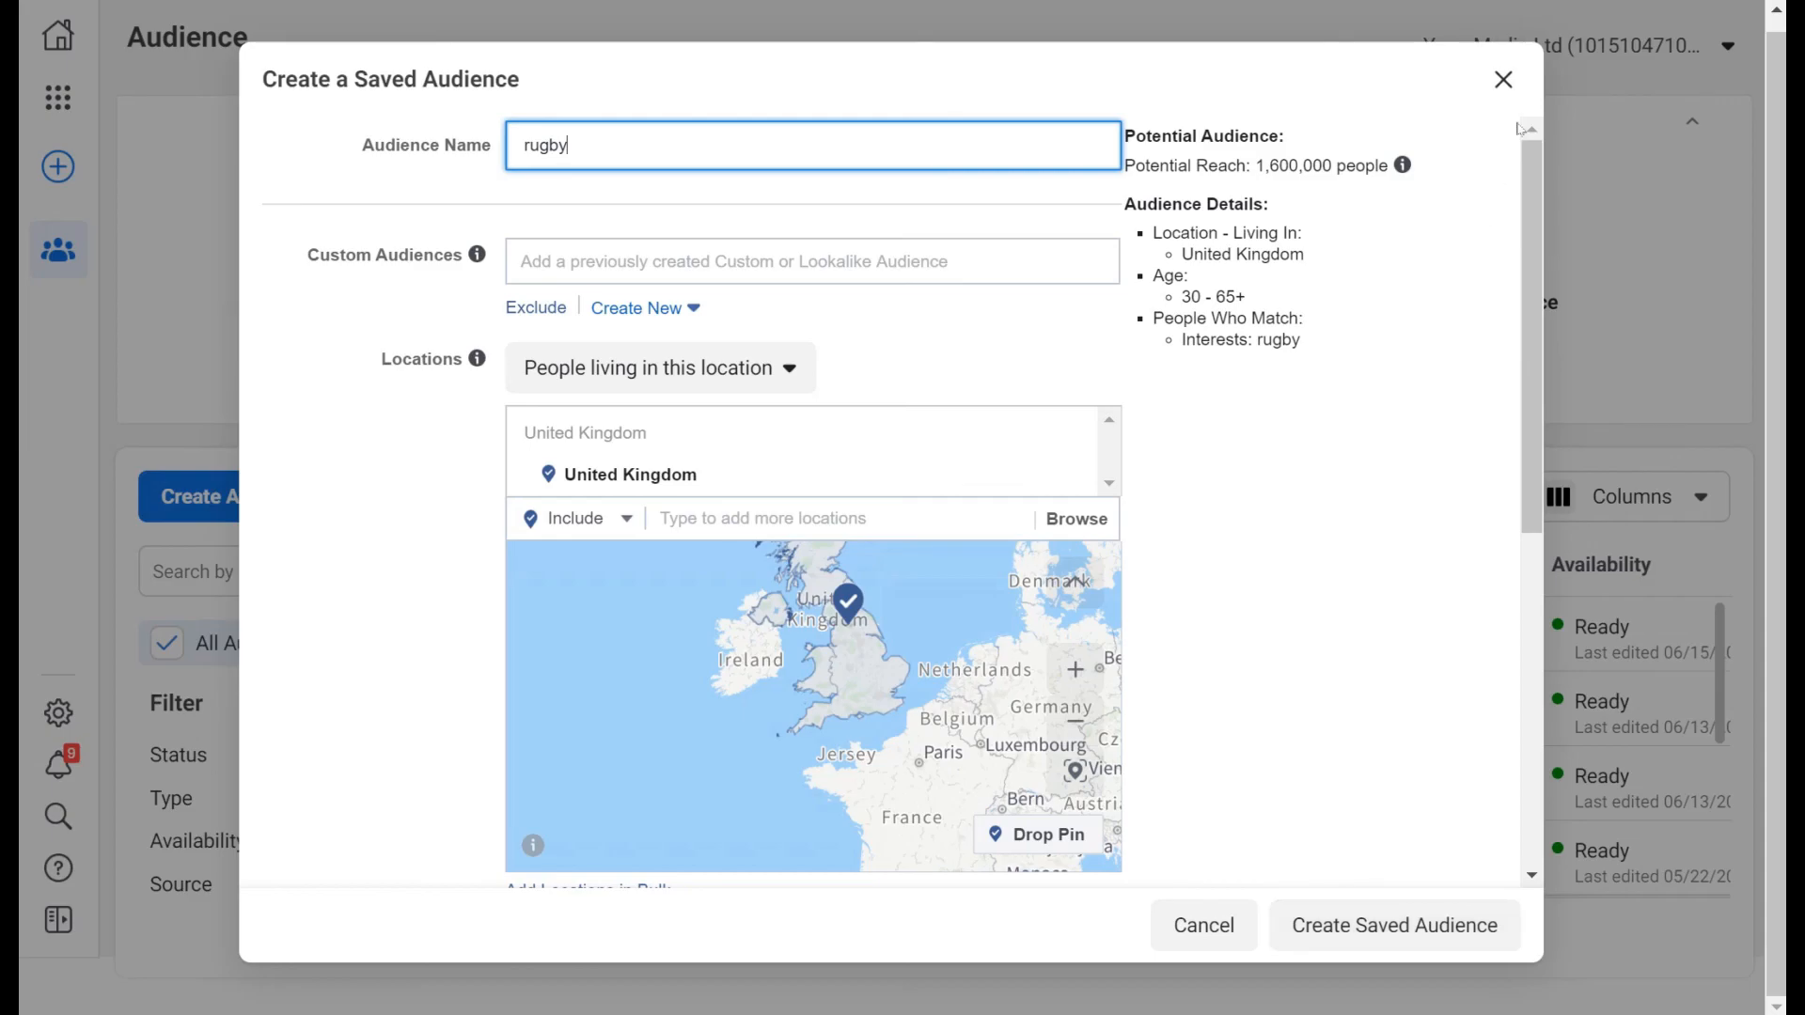
{"action": "left_click", "coordinate": [1503, 79]}
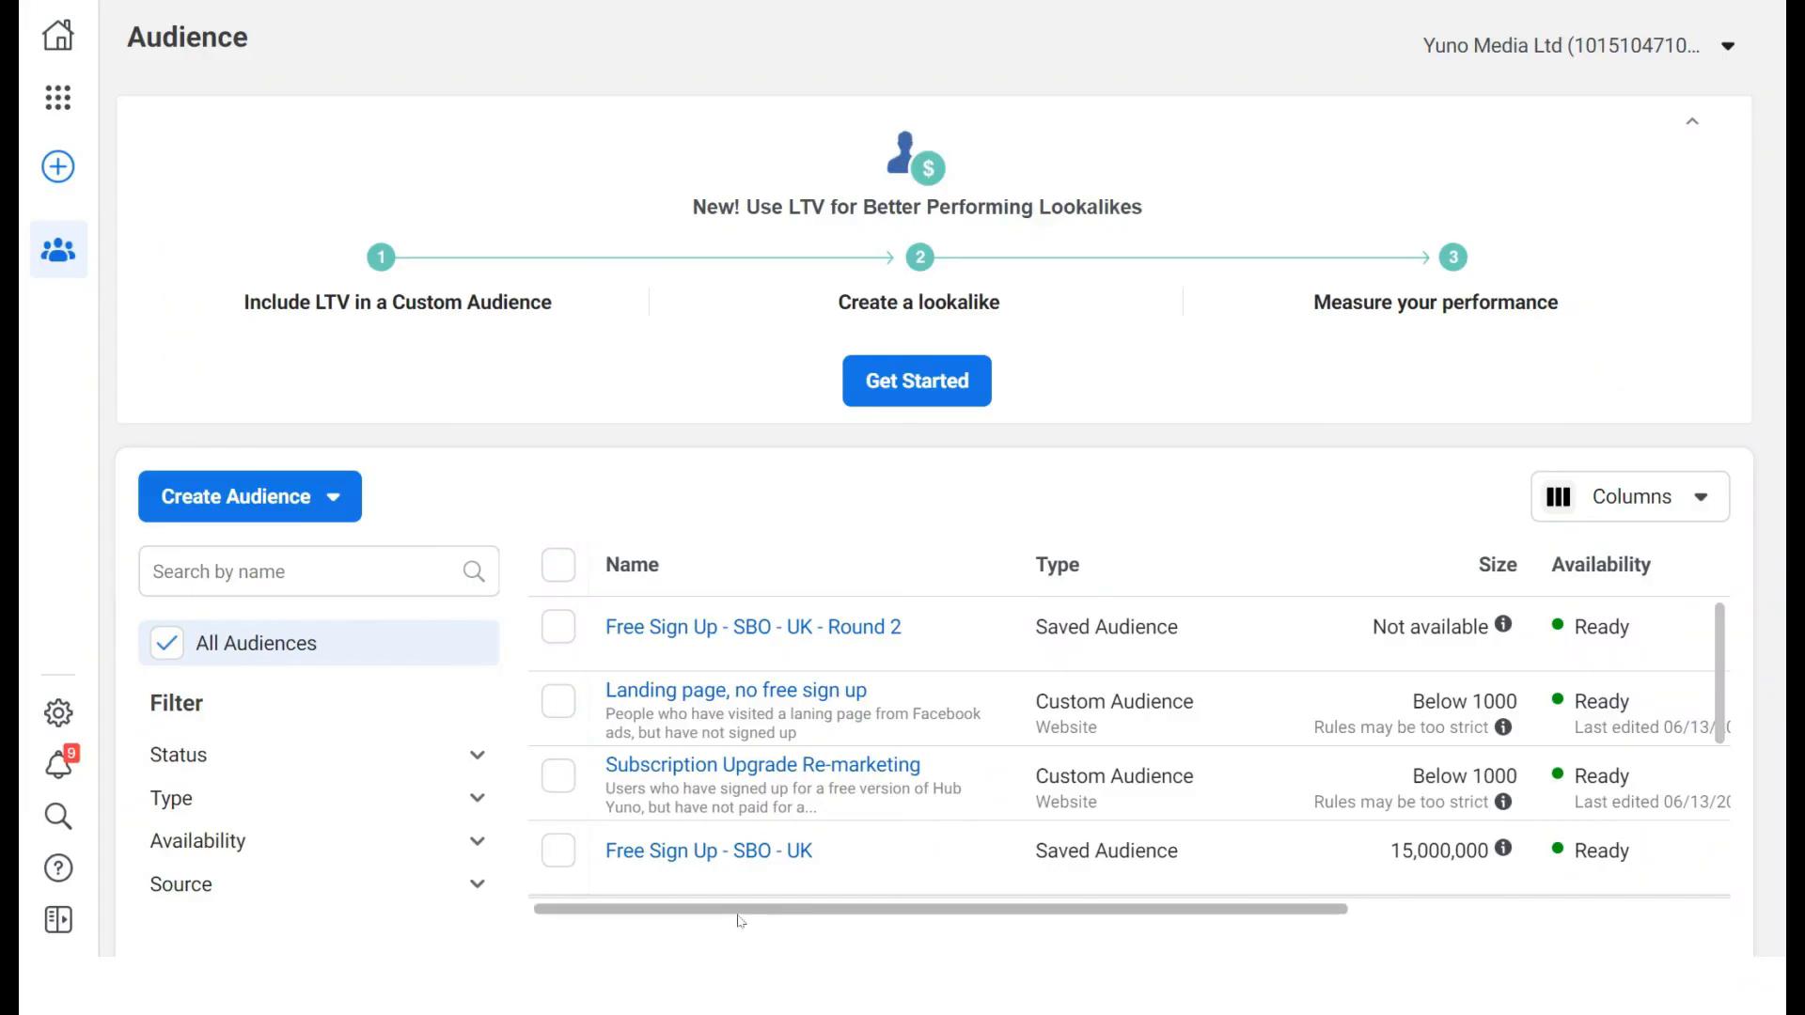